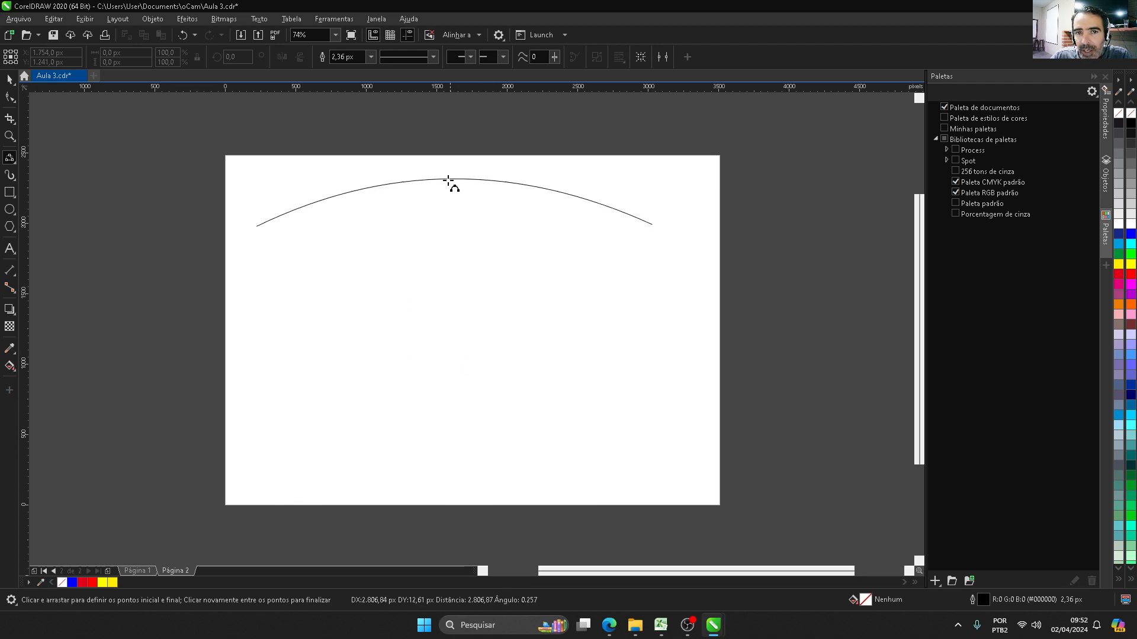
Step: Draw two 3-point curves between the same endpoints, about 2,810 px wide and bulging downward, and undo them
left_click(309, 355)
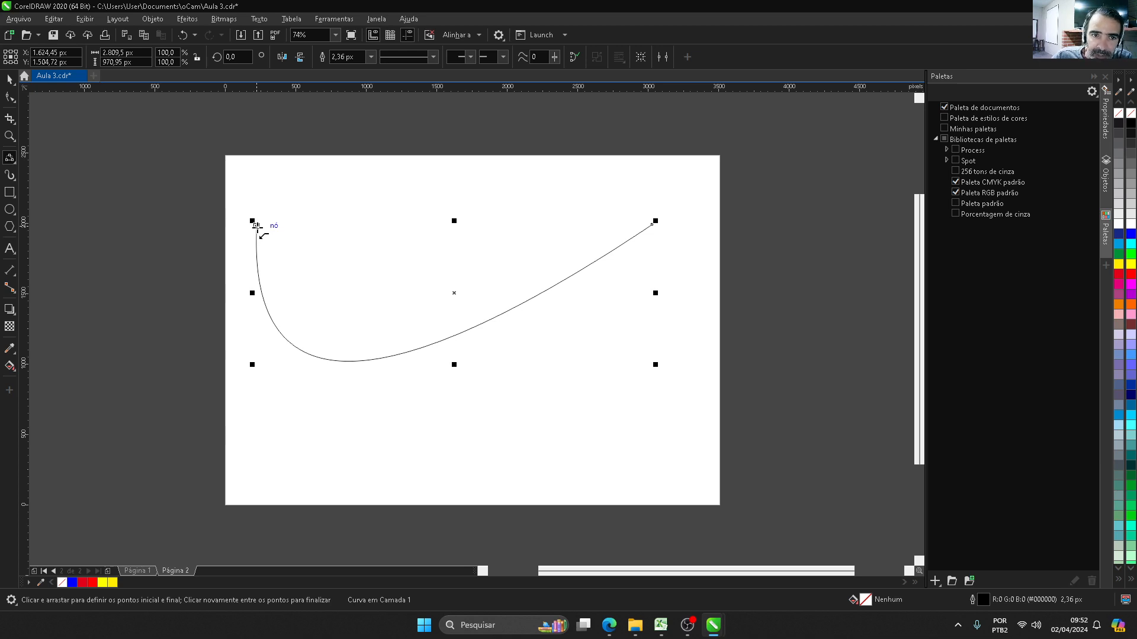
left_click_drag(256, 226, 652, 224)
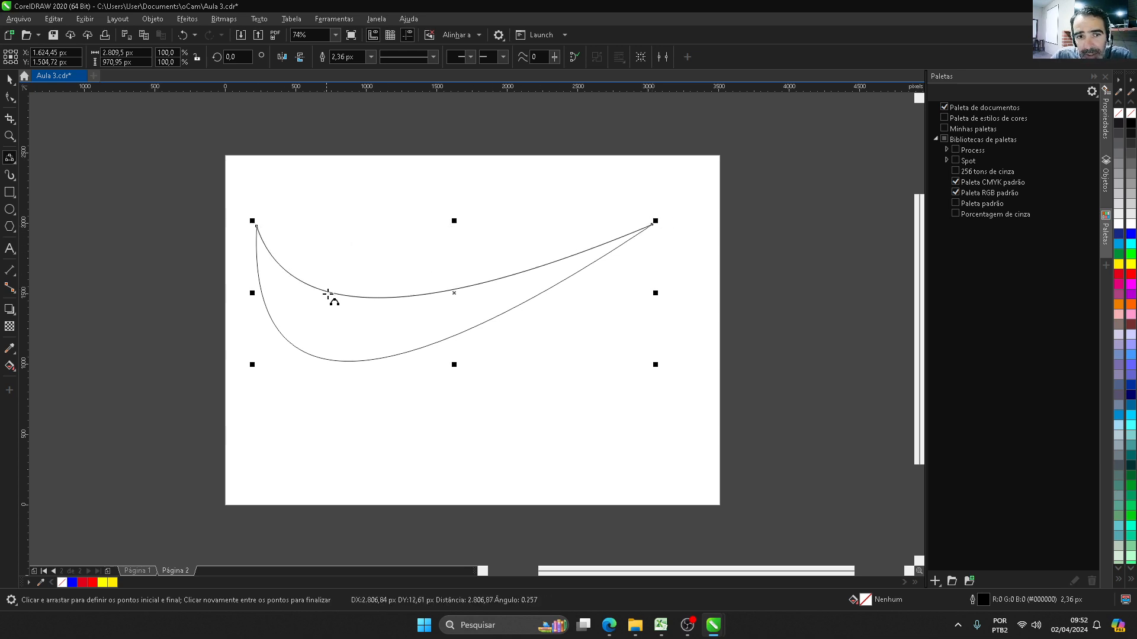
left_click(338, 302)
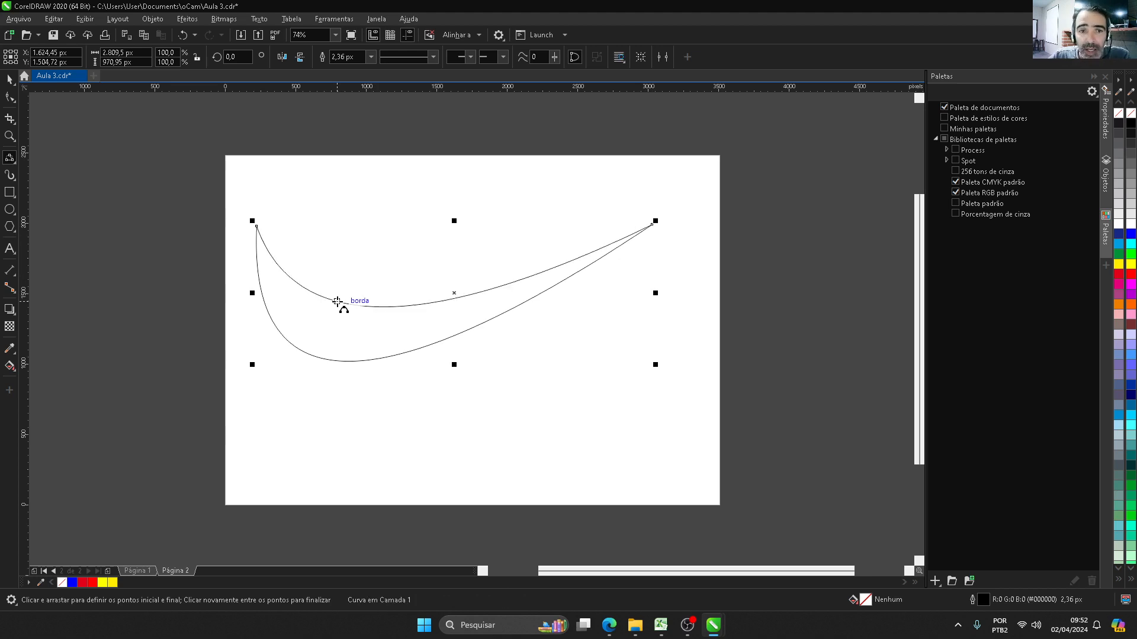
key("ctrl+z")
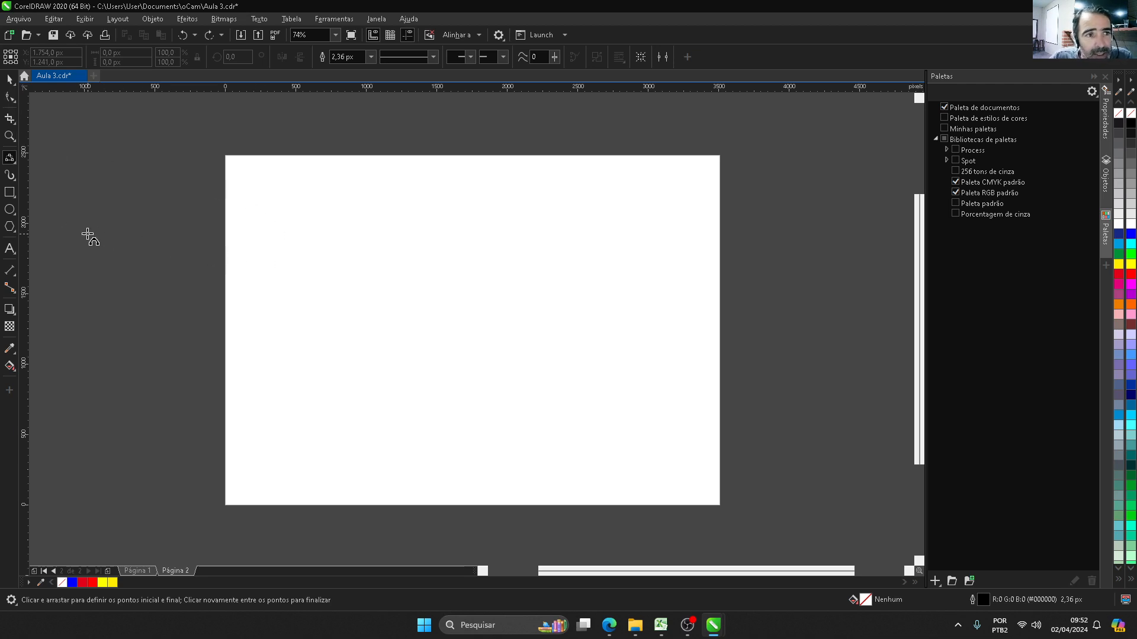
Step: Draw a nearly horizontal line about 3,021 px long across the upper page and add a node near its middle
mouse_move(266, 242)
left_mouse_down()
mouse_move(574, 251)
mouse_move(652, 230)
mouse_move(692, 245)
left_mouse_up()
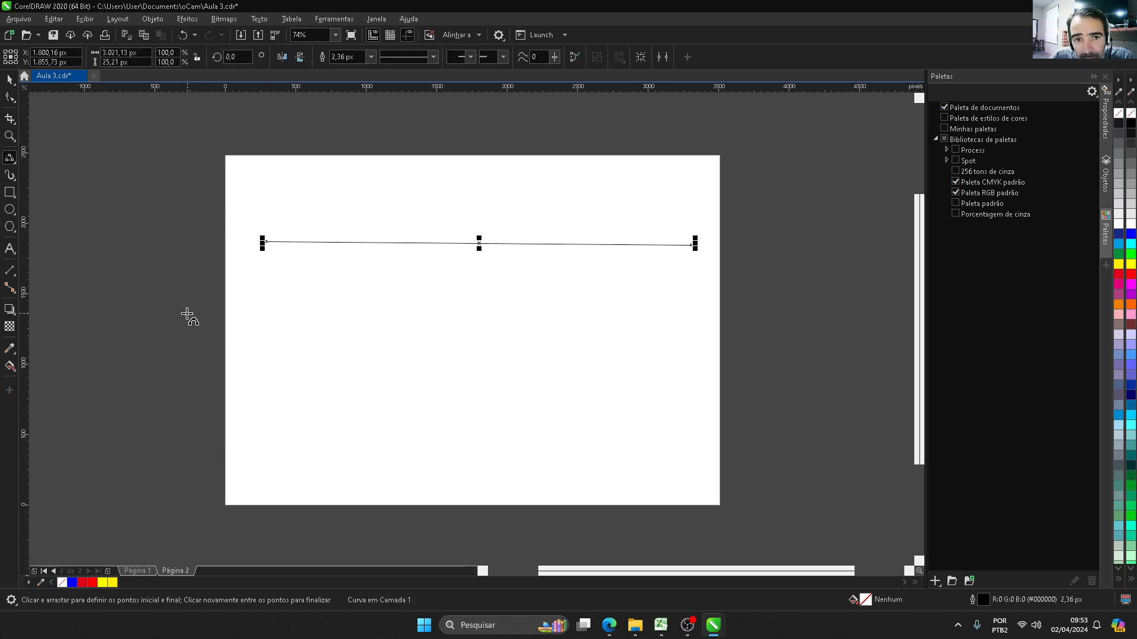
left_click(8, 98)
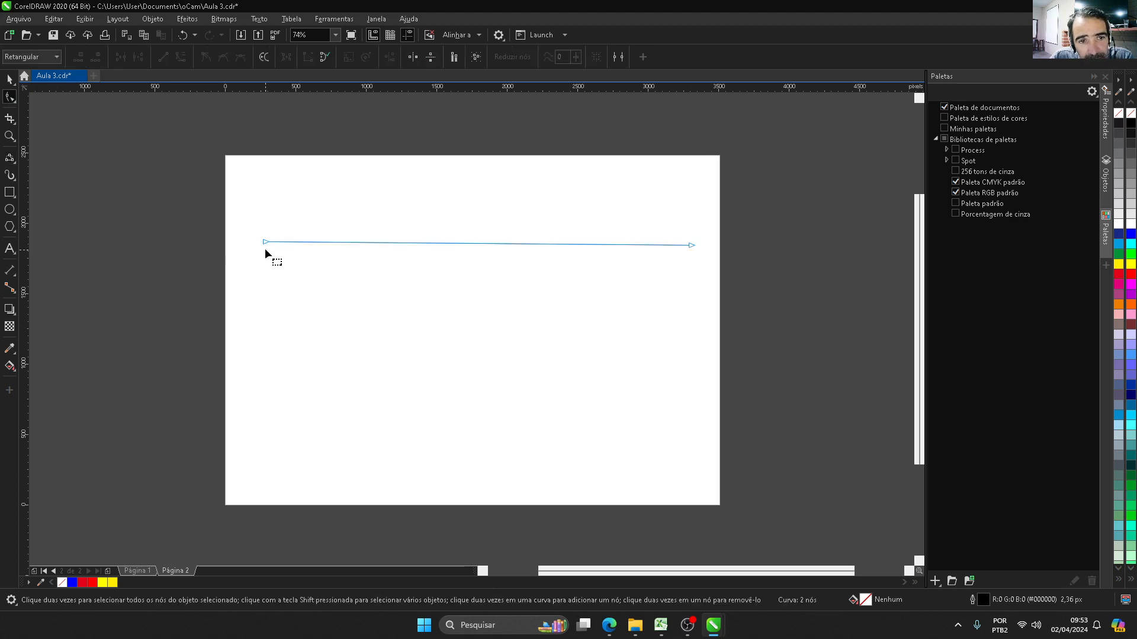
double_click(468, 244)
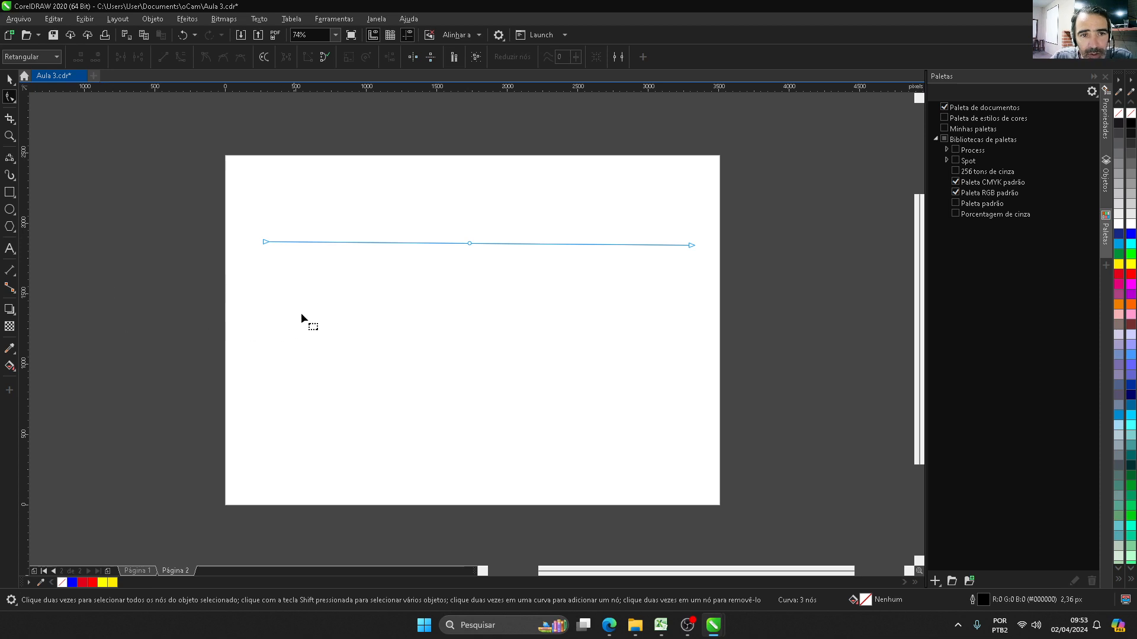
Step: Draw a circle about 811 px wide below the line and a three-sided polygon about 852 by 652 px beside it
left_click(9, 210)
left_click_drag(272, 275, 387, 393)
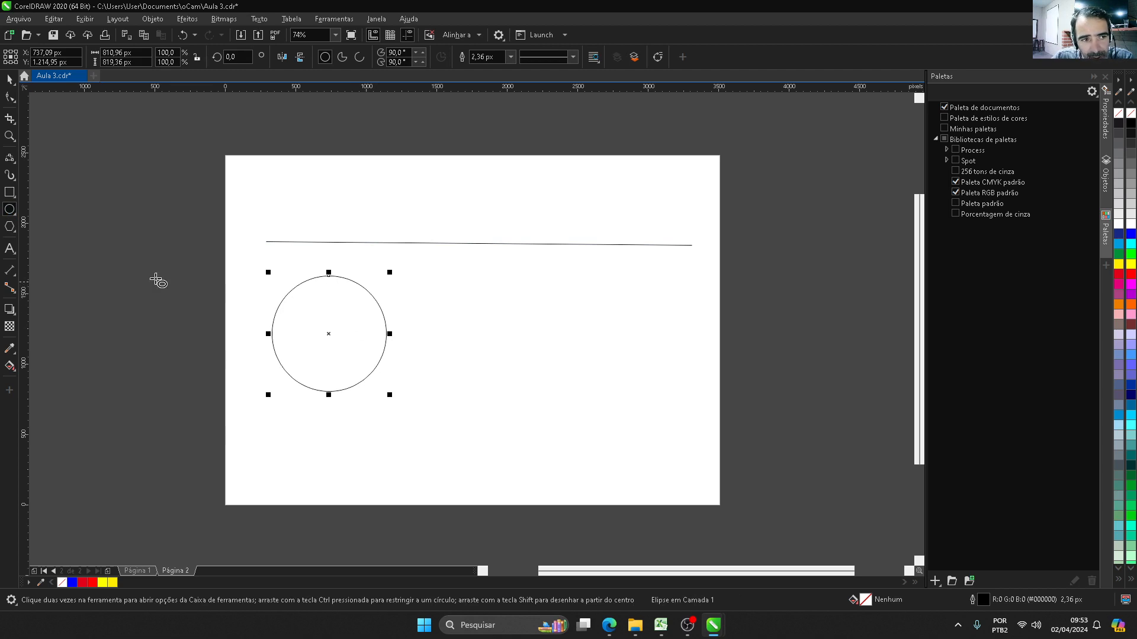
left_click(9, 226)
left_click_drag(470, 307, 599, 399)
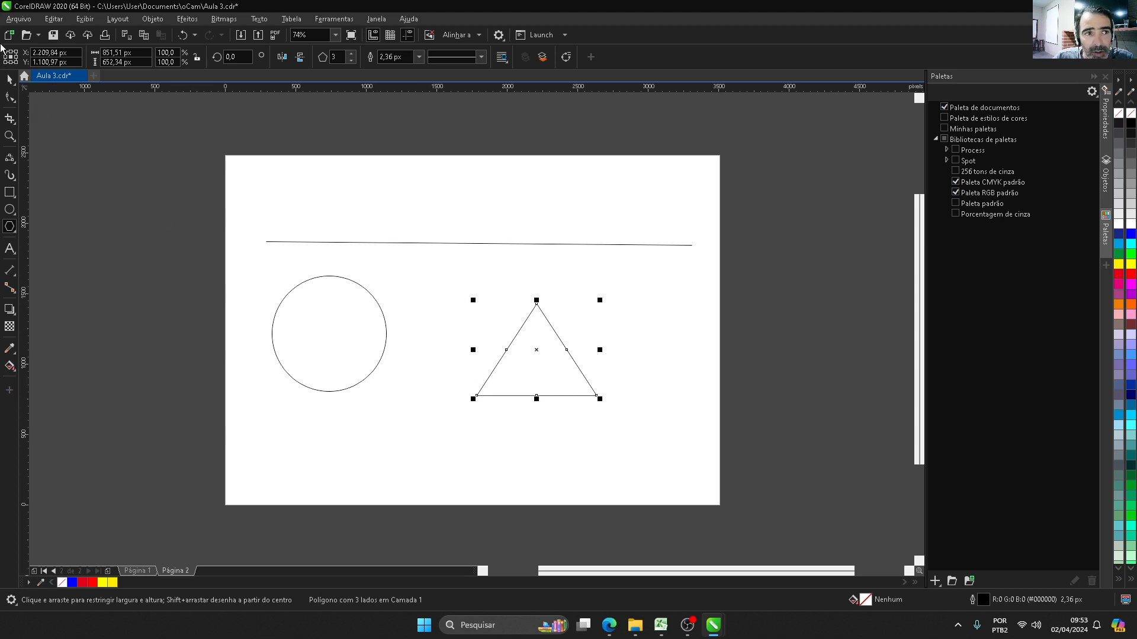
Step: Reshape the triangle by moving its nodes outward, converting its segments to curves, twisting it inward and removing a node
left_click(10, 97)
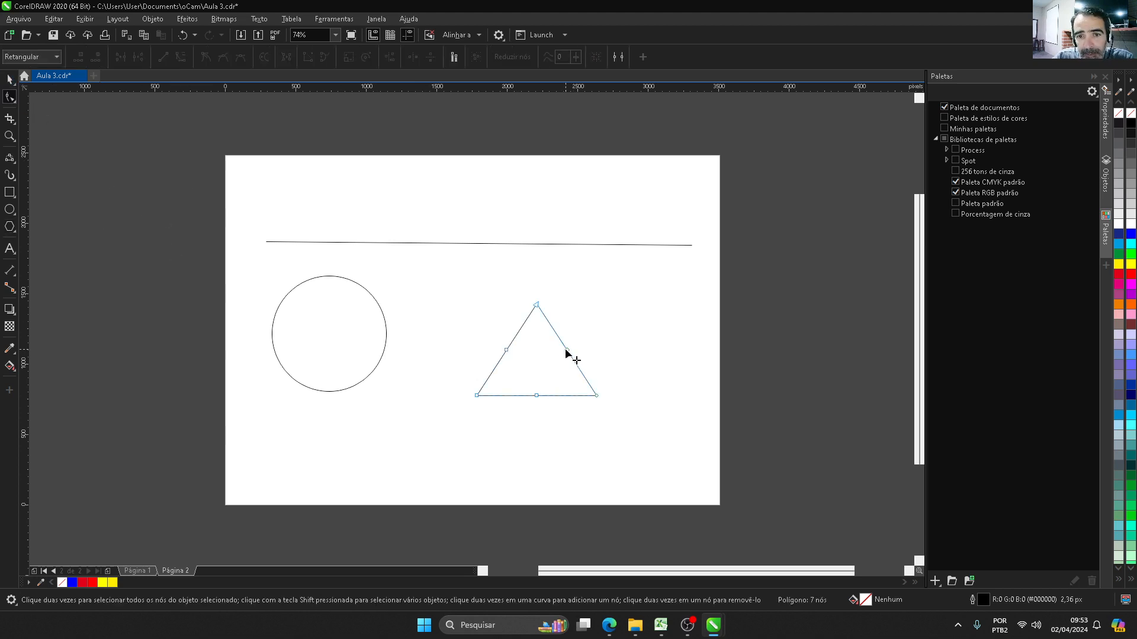
left_click_drag(567, 351, 614, 308)
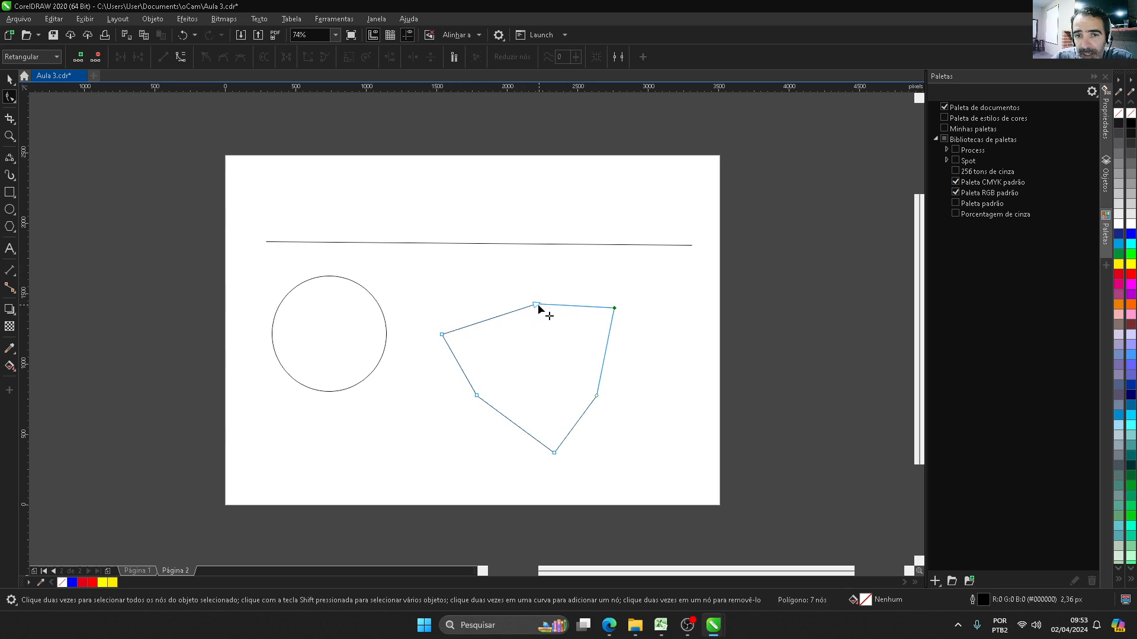
left_click_drag(539, 310, 526, 289)
left_click(181, 59)
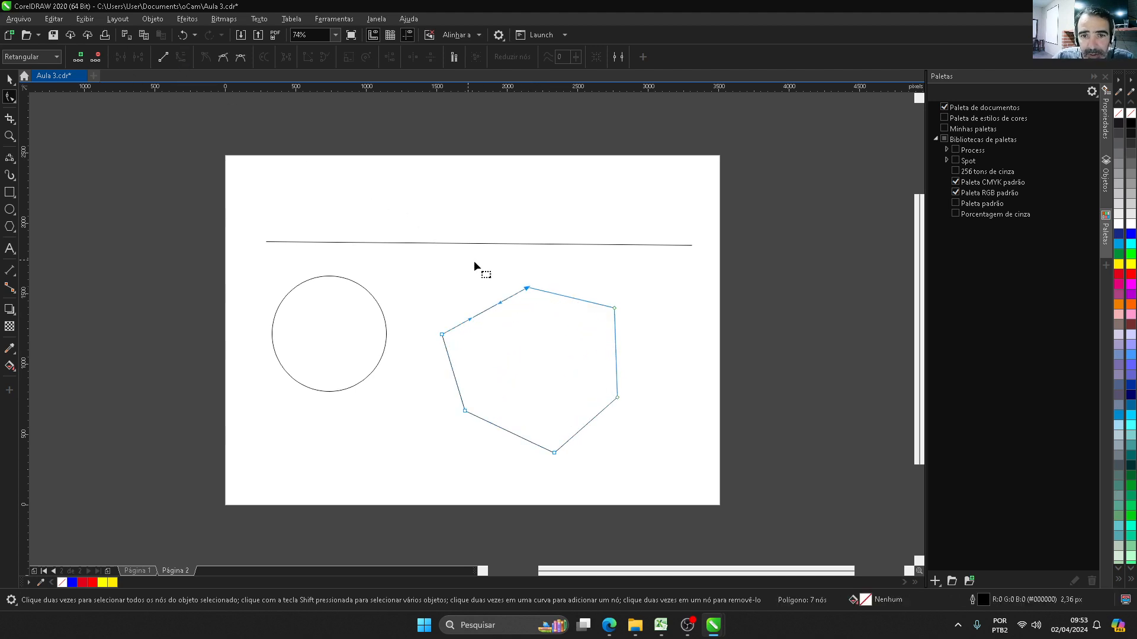
left_click_drag(527, 290, 588, 384)
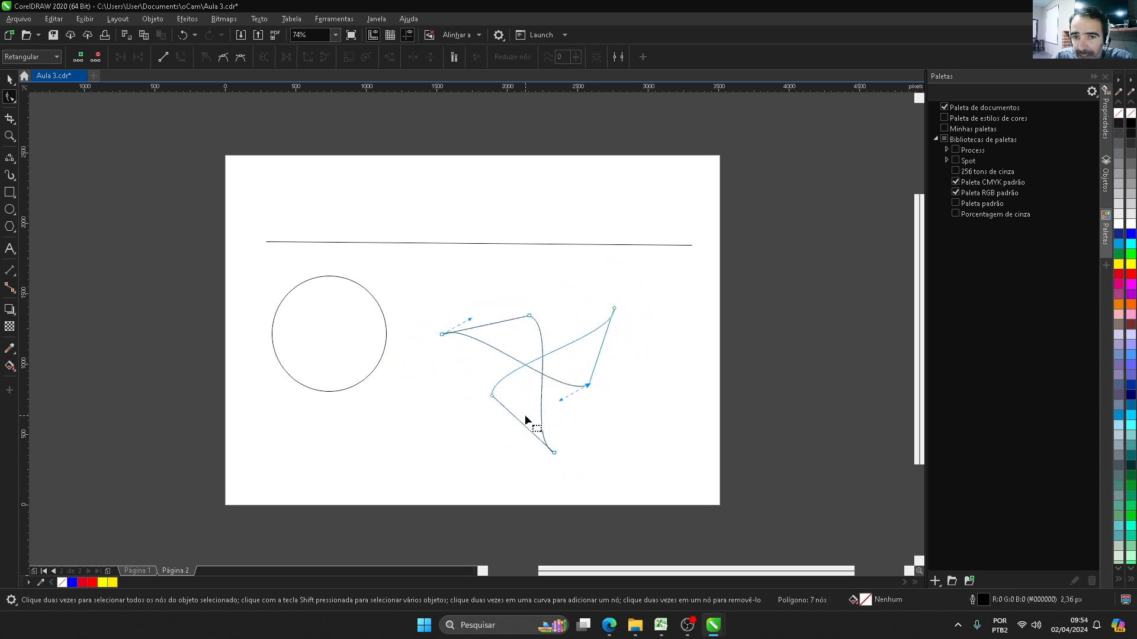
double_click(492, 395)
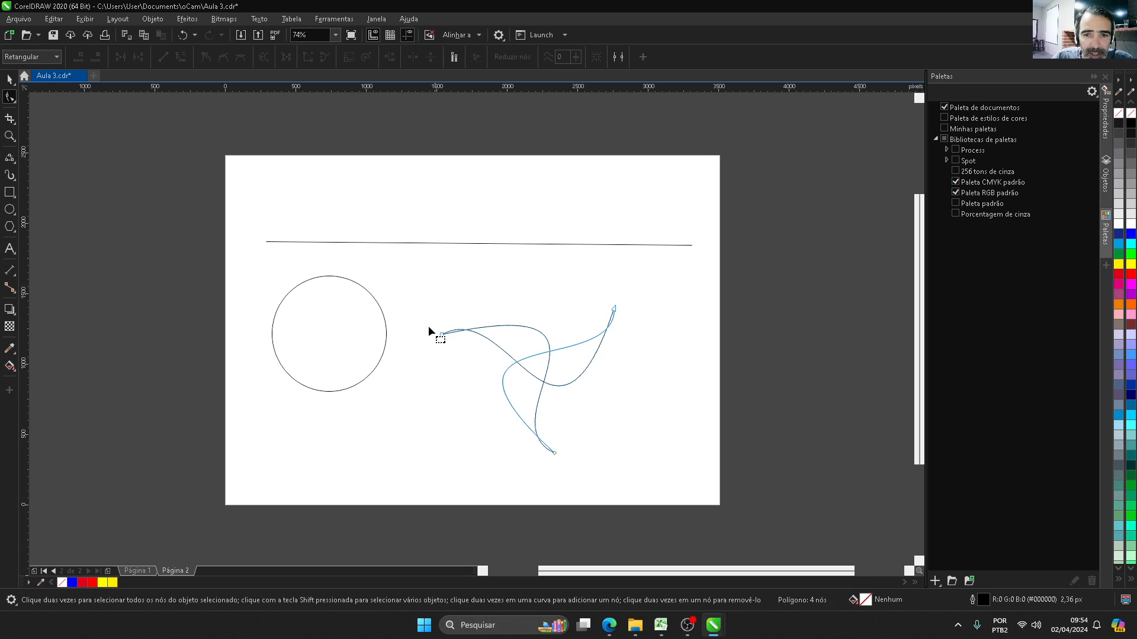
Step: Delete the reshaped polygon, the circle and the line from the page
left_click(10, 79)
key("Delete")
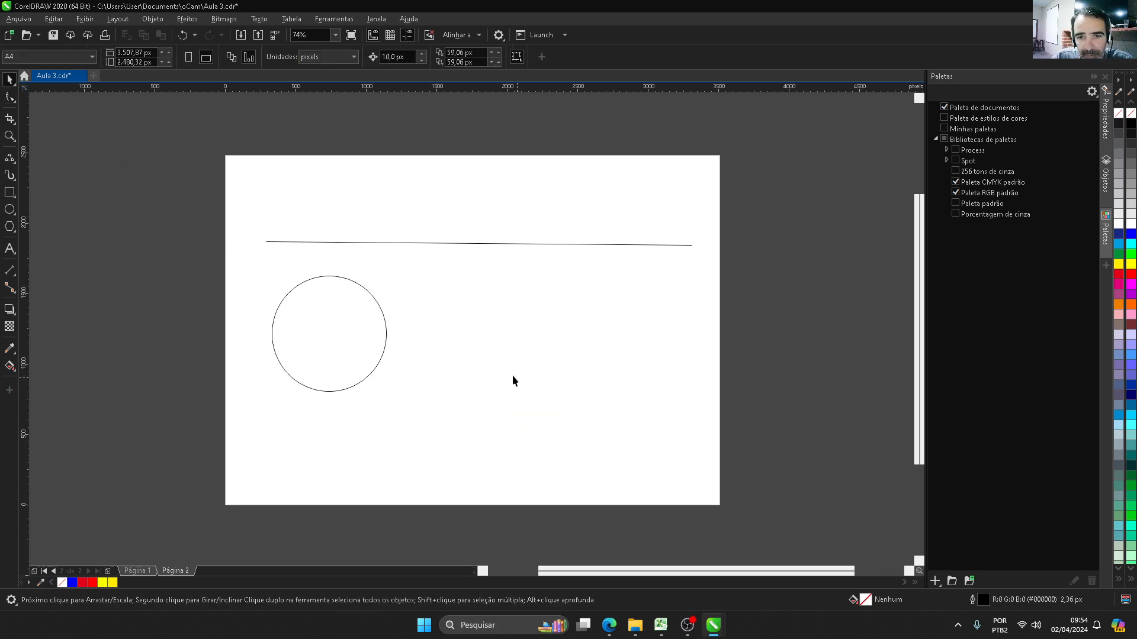
left_click(380, 308)
key("Delete")
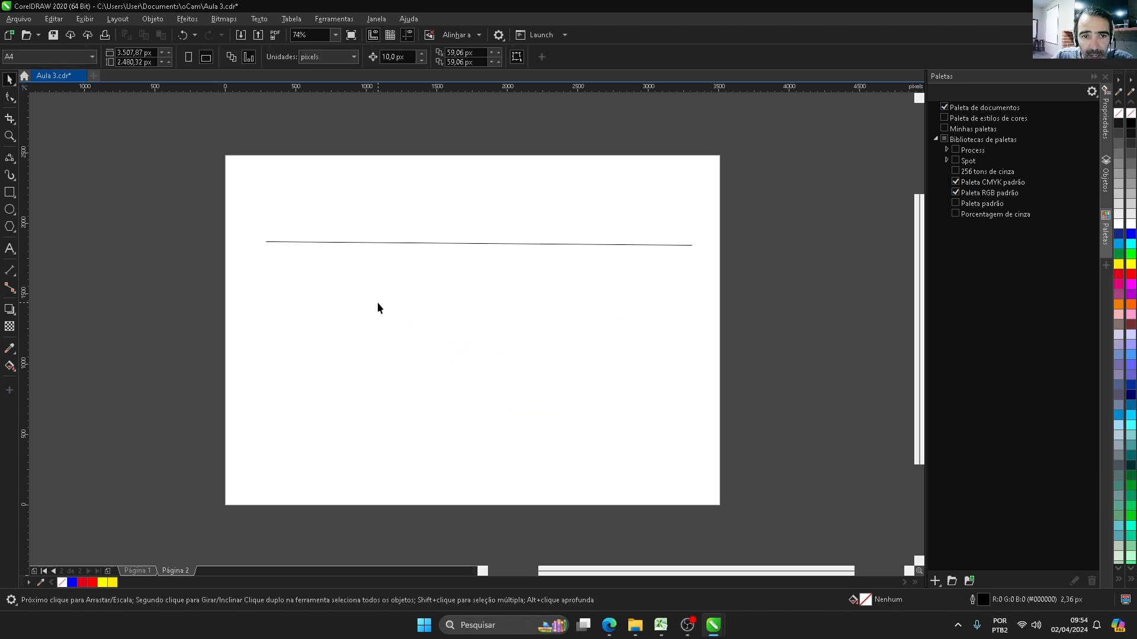
left_click(438, 244)
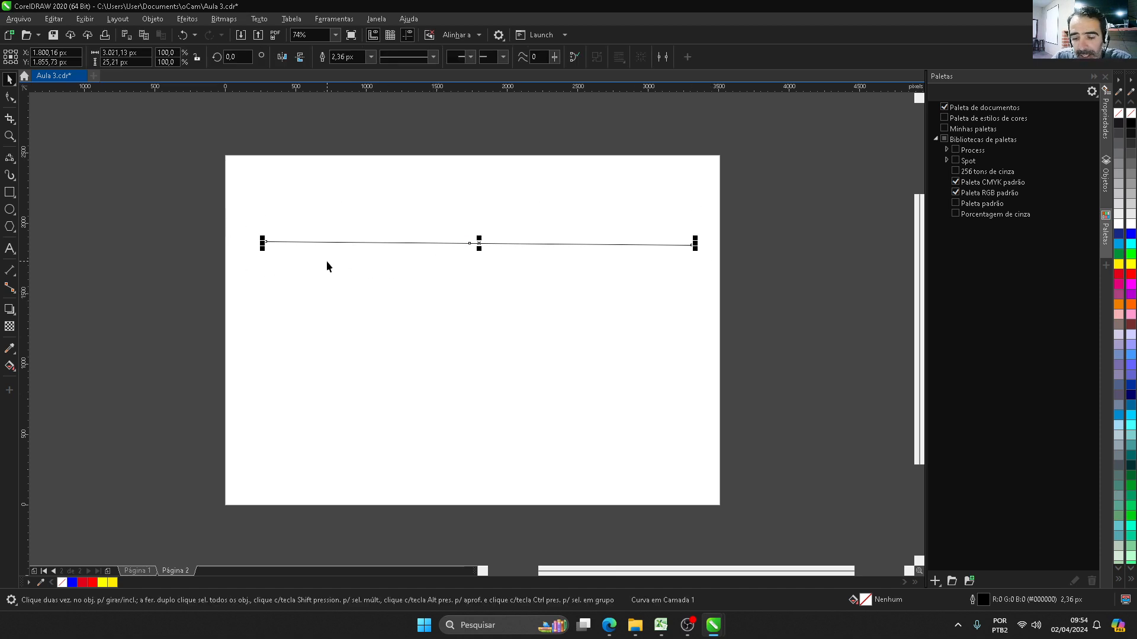
key("Delete")
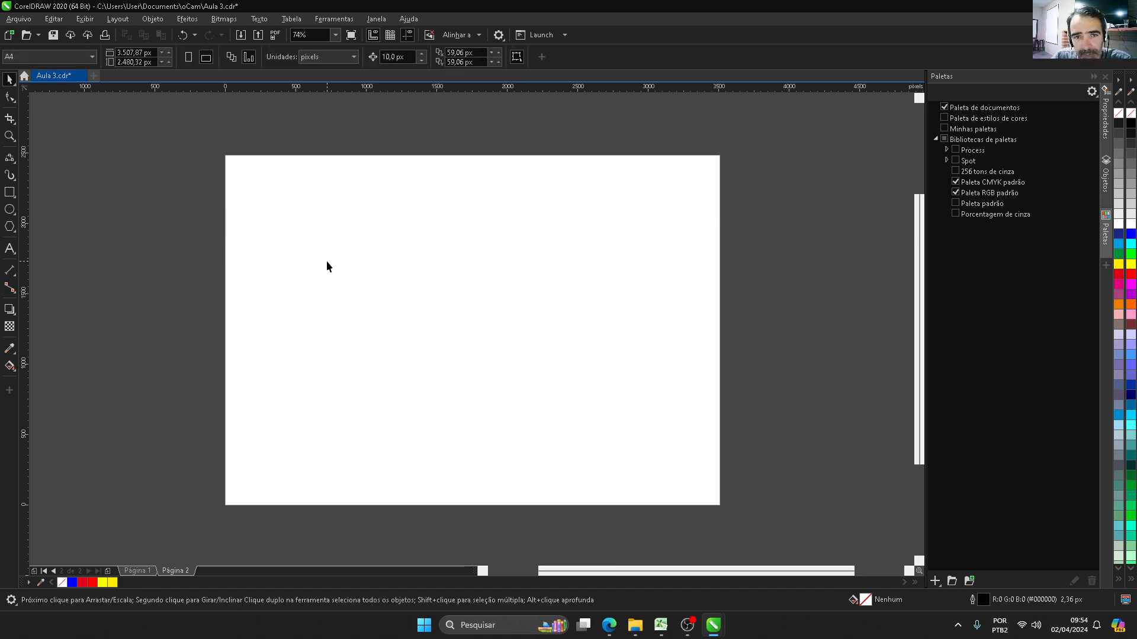
Step: Draw a horizontal 2-point line about 2,979 px long across the page and show its nodes with the Shape tool
left_click(9, 157)
left_click(59, 170)
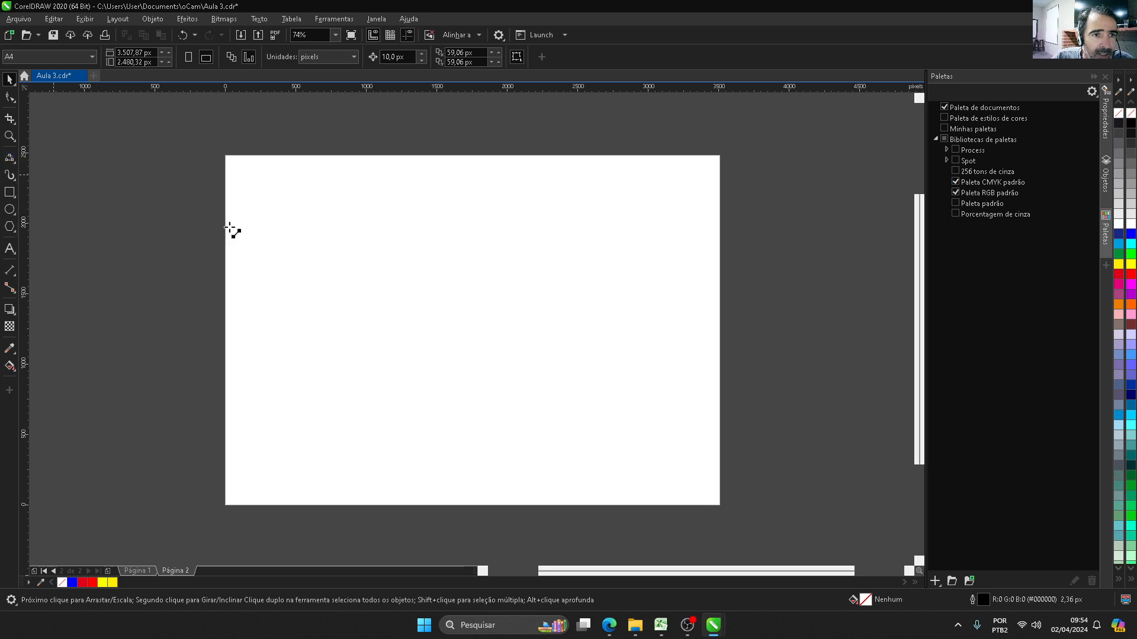
mouse_move(265, 292)
left_mouse_down()
mouse_move(301, 307)
mouse_move(686, 292)
left_mouse_up()
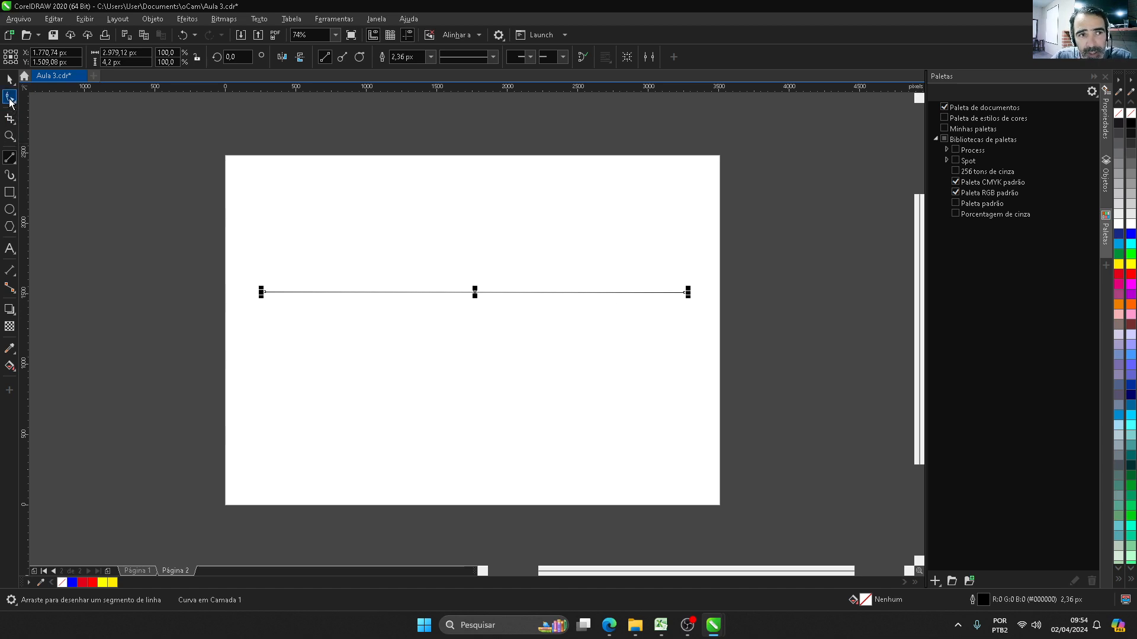
left_click(9, 101)
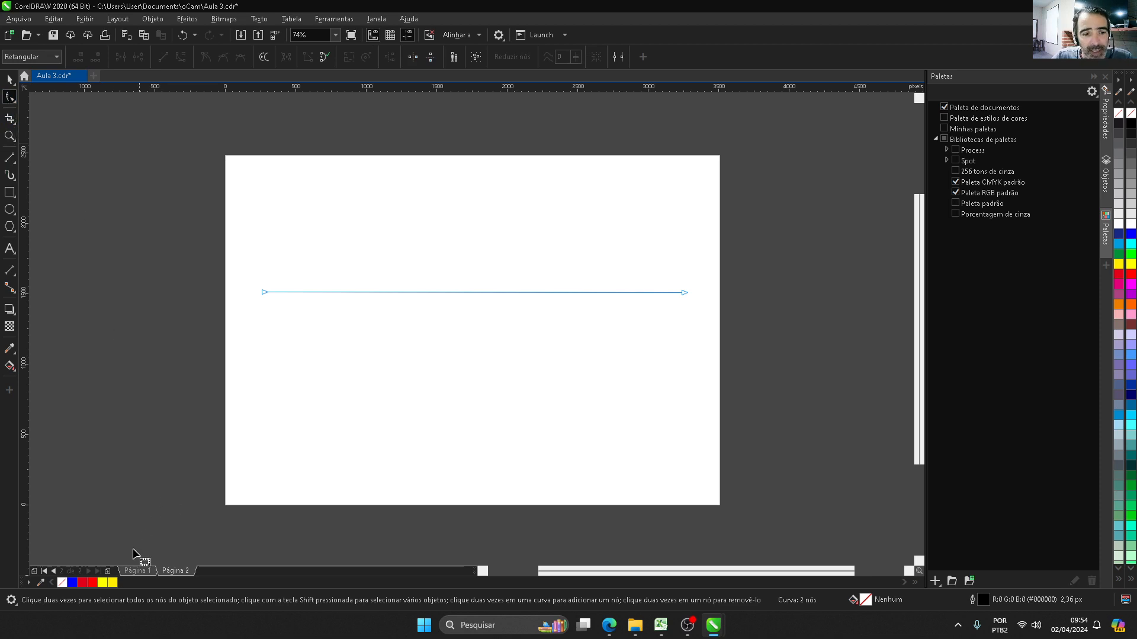
Step: On page 1, trace the outer edges of the cat's left ear with two connected 3-point curves
left_click(134, 571)
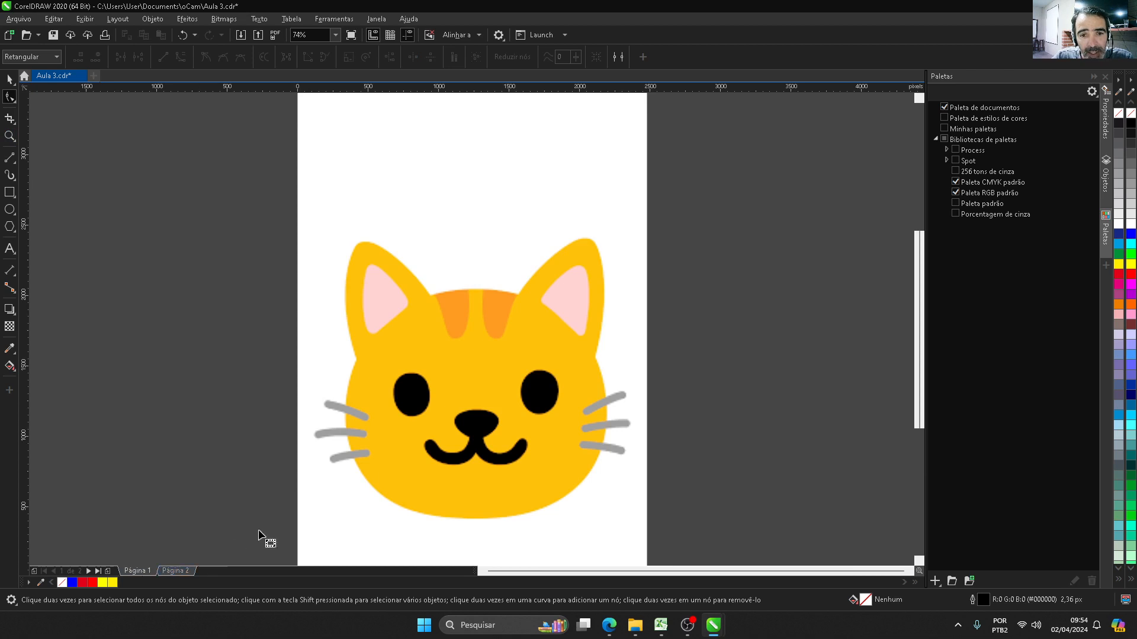
left_click(16, 169)
left_click(53, 238)
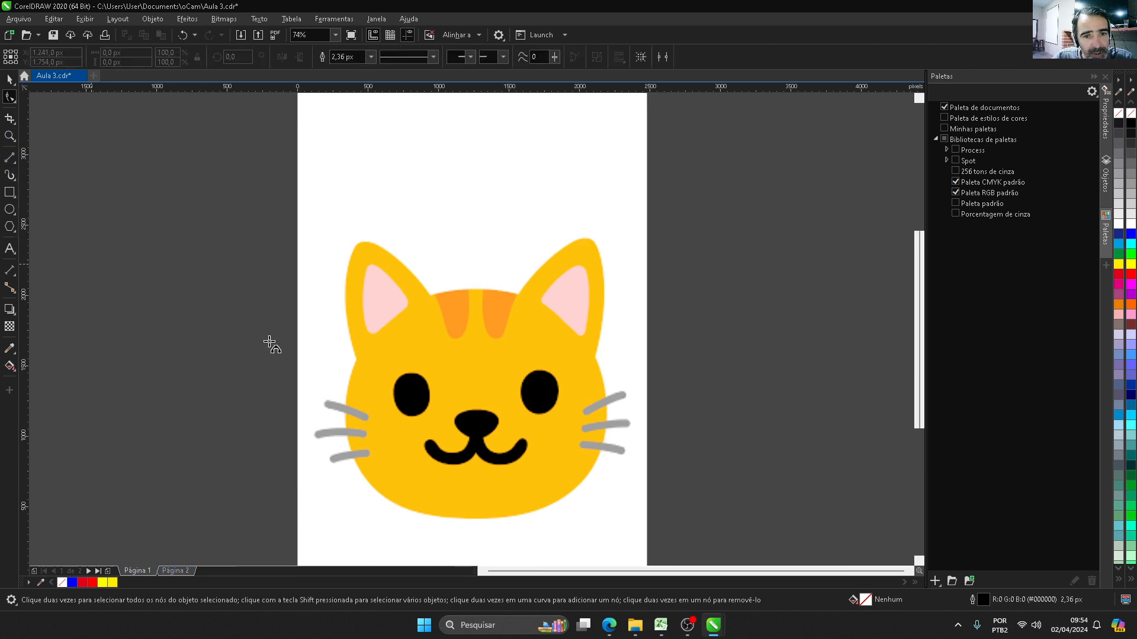
left_click_drag(356, 360, 356, 244)
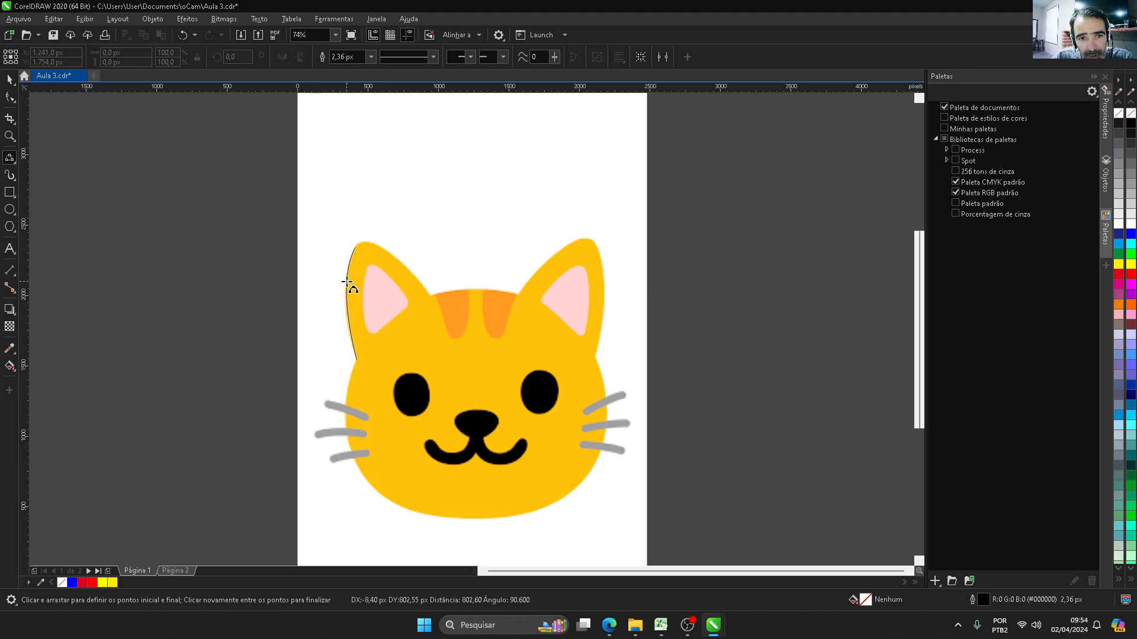
left_click(350, 267)
left_click_drag(355, 246, 432, 296)
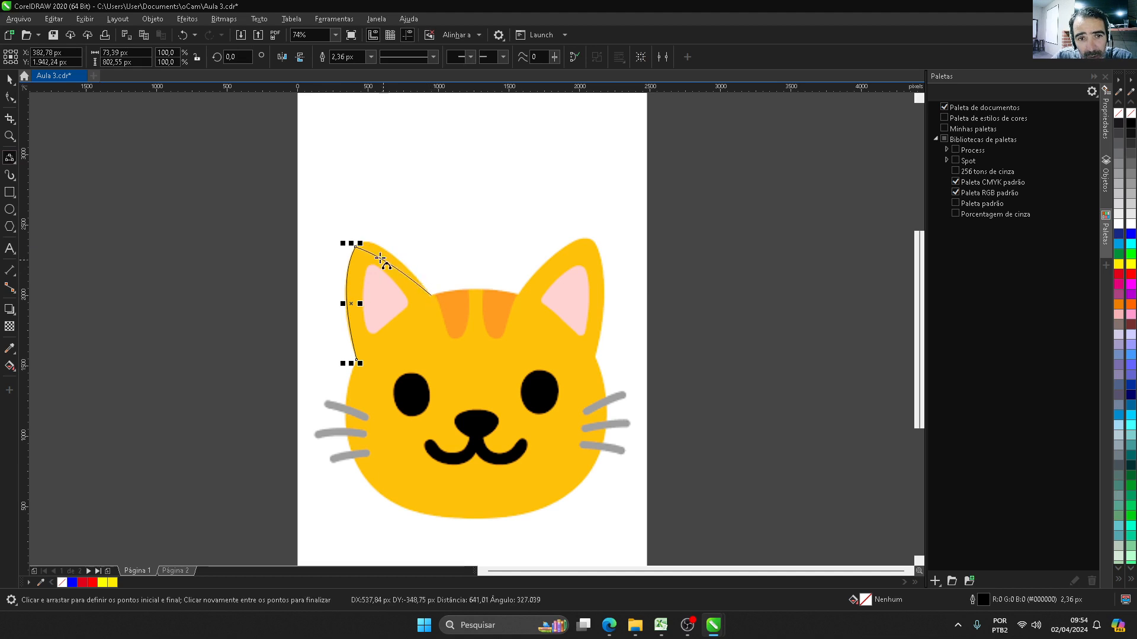
left_click(372, 243)
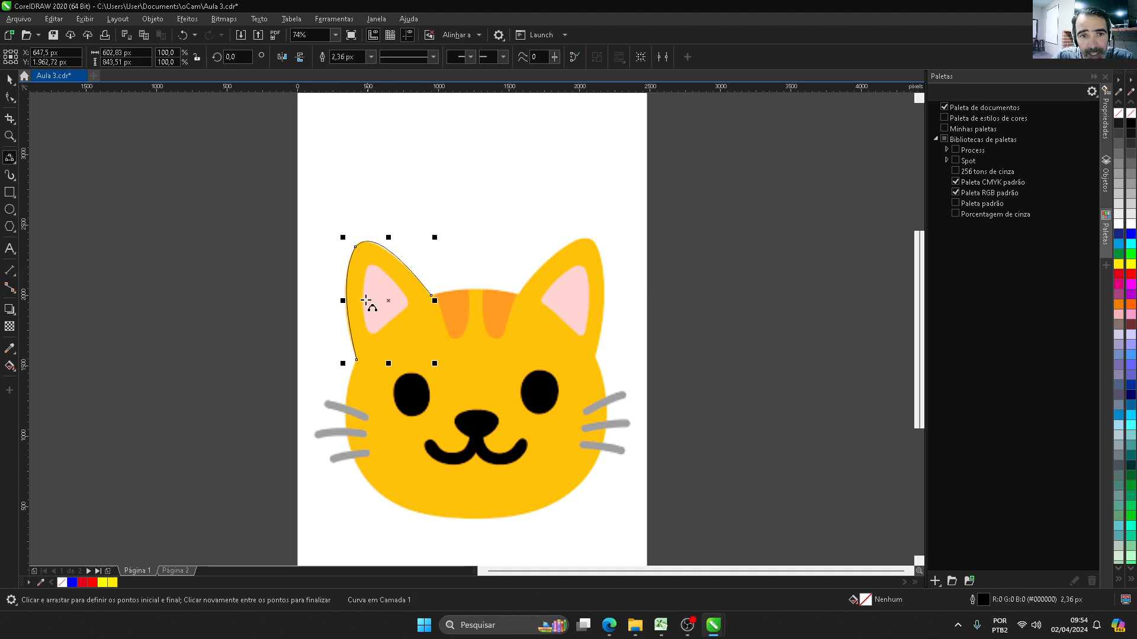
Step: Refine the curve over the left ear's tip and inner slope by adjusting its segment and the tip node's handle
scroll(373, 266, "up", 3)
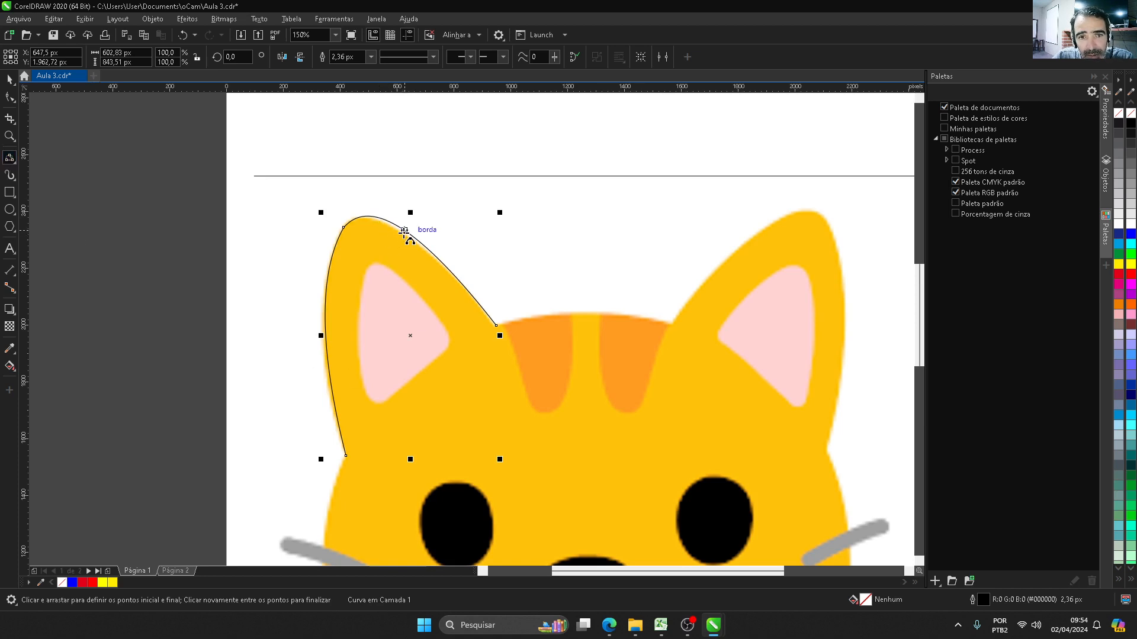
scroll(392, 224, "up", 3)
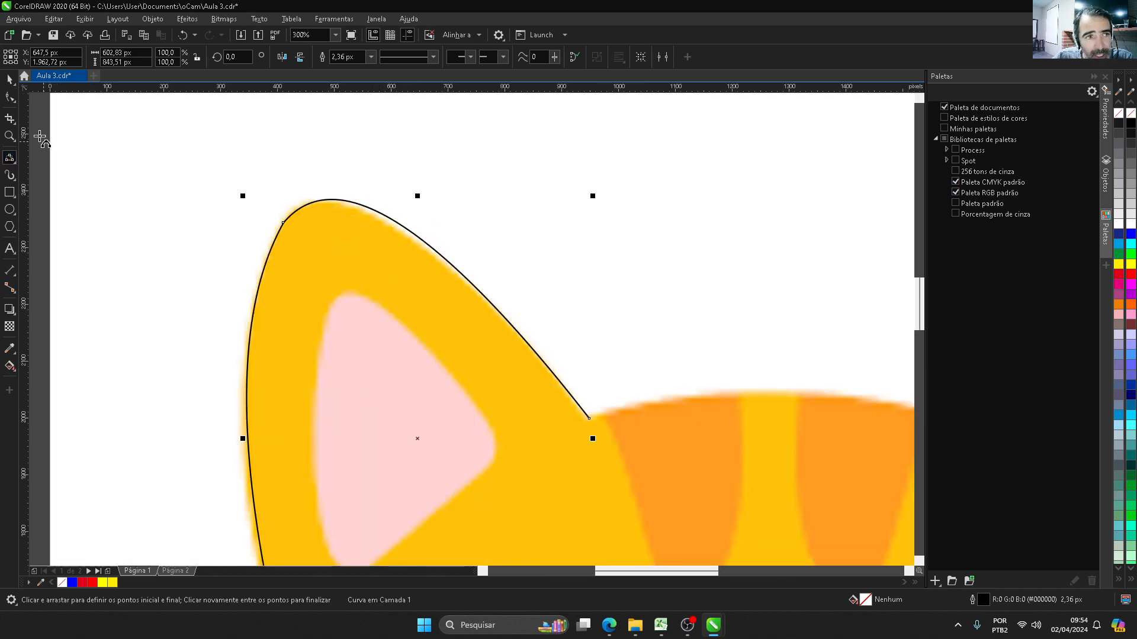
left_click(10, 98)
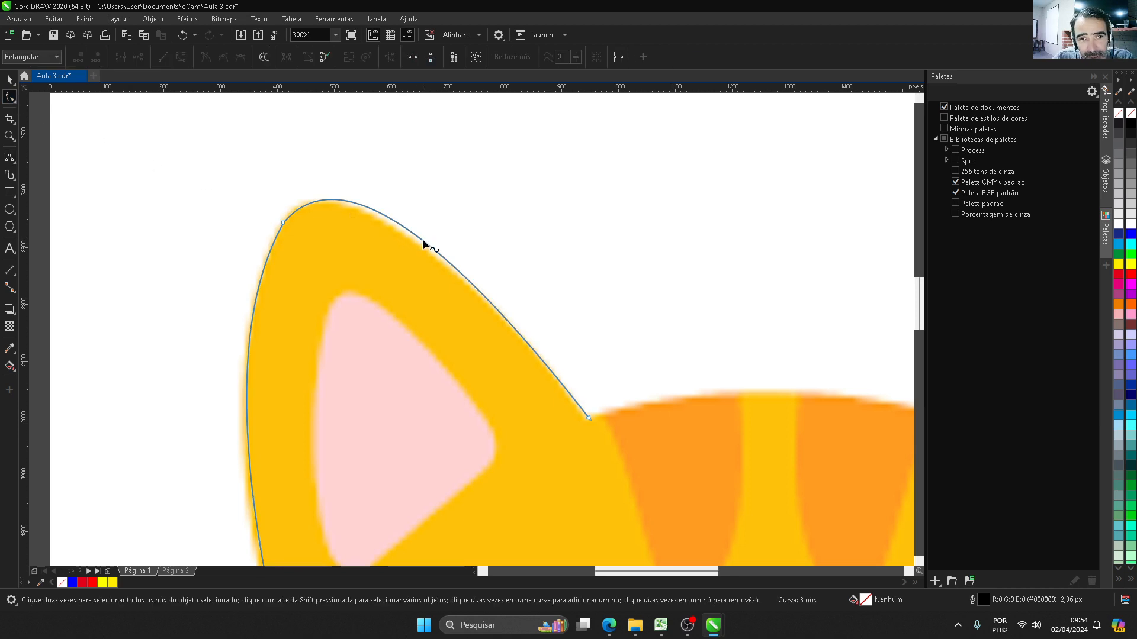
left_click_drag(423, 241, 428, 246)
left_click(283, 222)
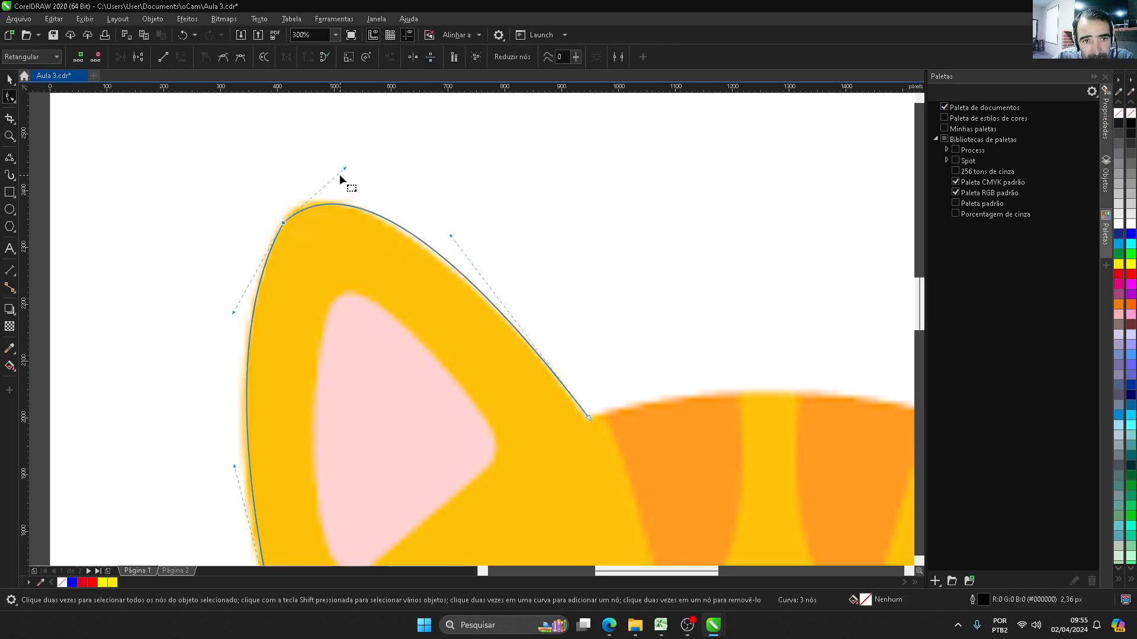
left_click_drag(346, 169, 313, 159)
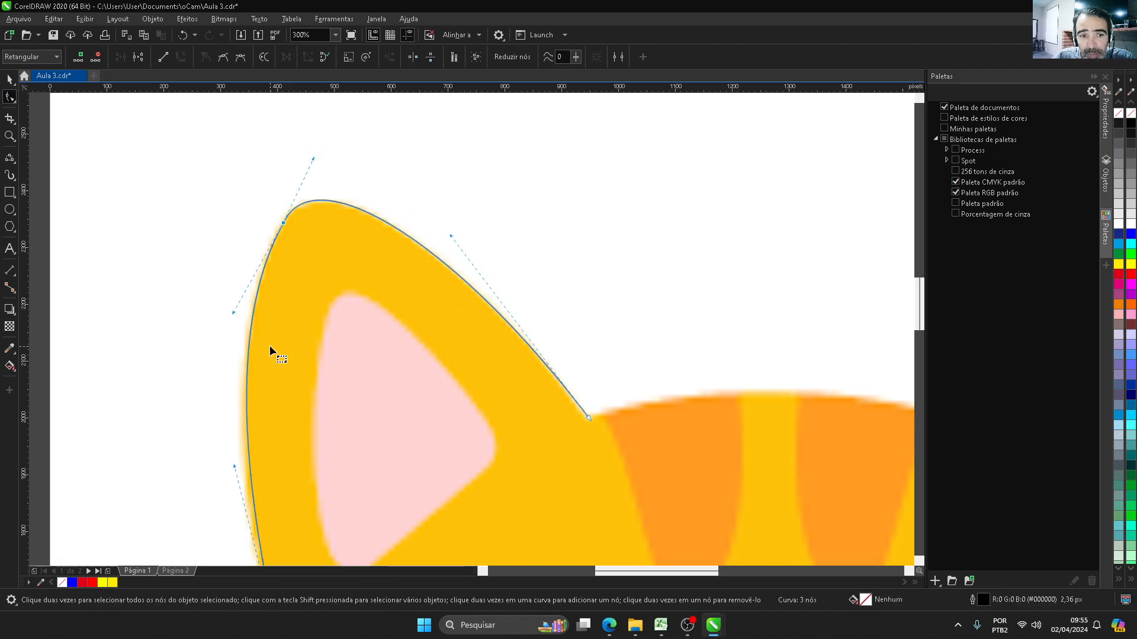
Step: Adjust the lower node's handle so the curve follows the outer edge of the left ear
scroll(233, 436, "down", 3)
scroll(254, 411, "up", 5)
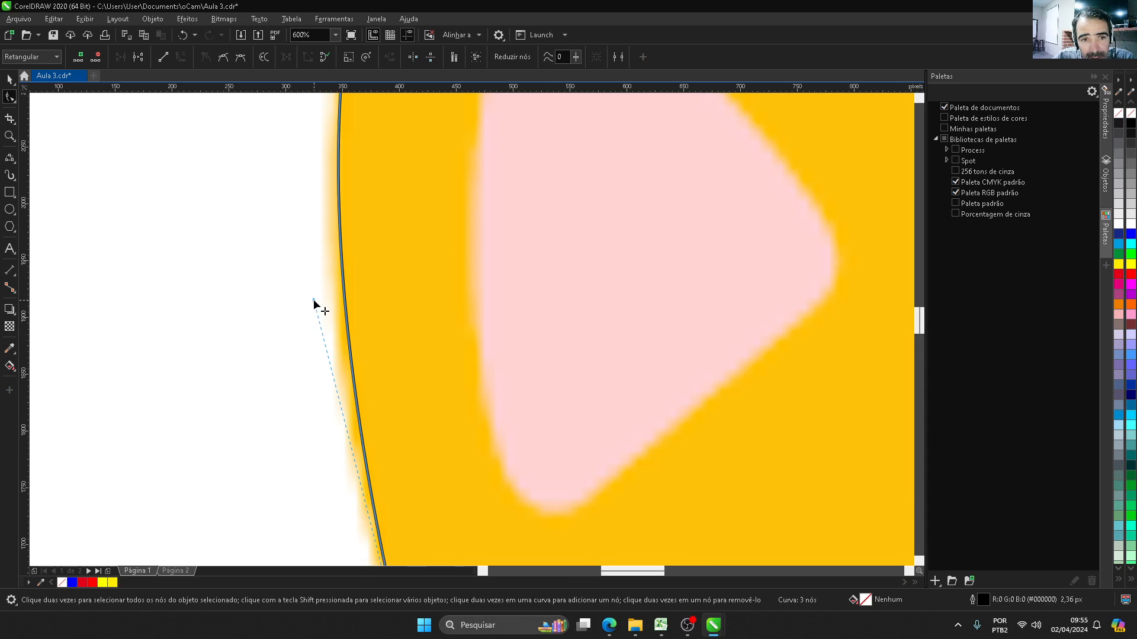
left_click_drag(314, 299, 279, 239)
scroll(283, 314, "down", 3)
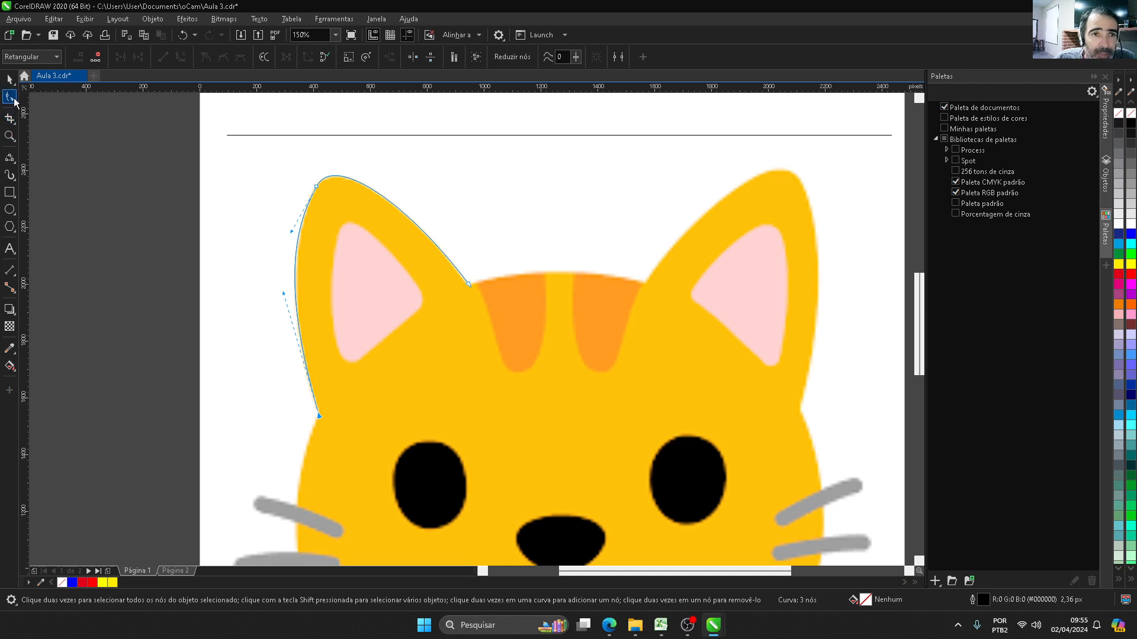
Step: On page 2, show the horizontal line's nodes with the Shape tool and examine the node at each end
left_click(171, 571)
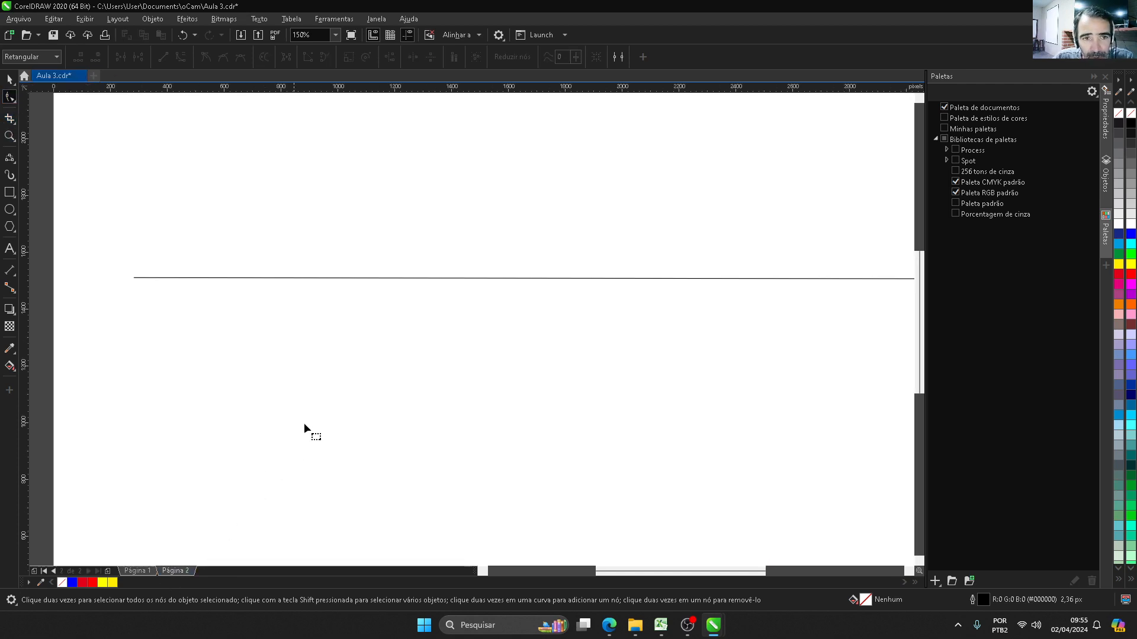
scroll(271, 359, "down", 2)
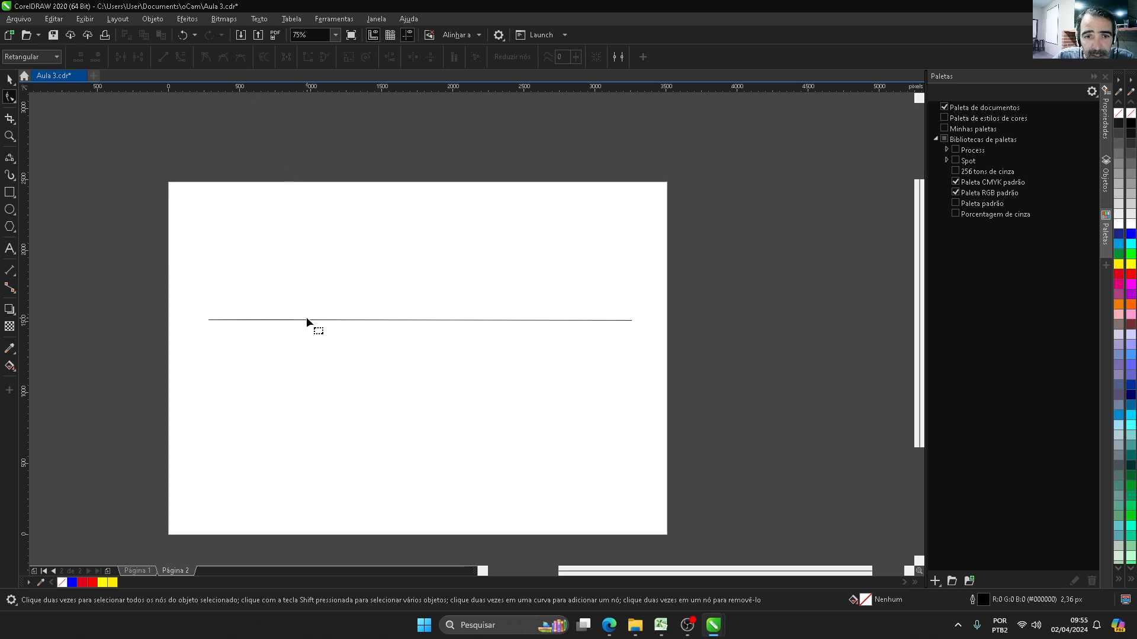
left_click(288, 320)
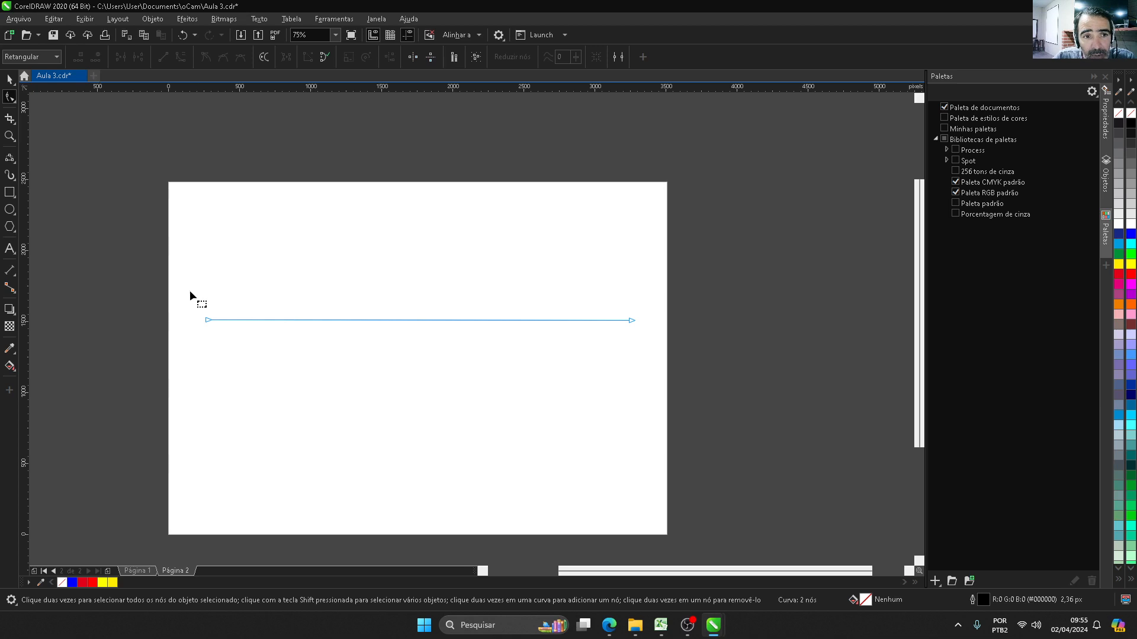
left_click(205, 319)
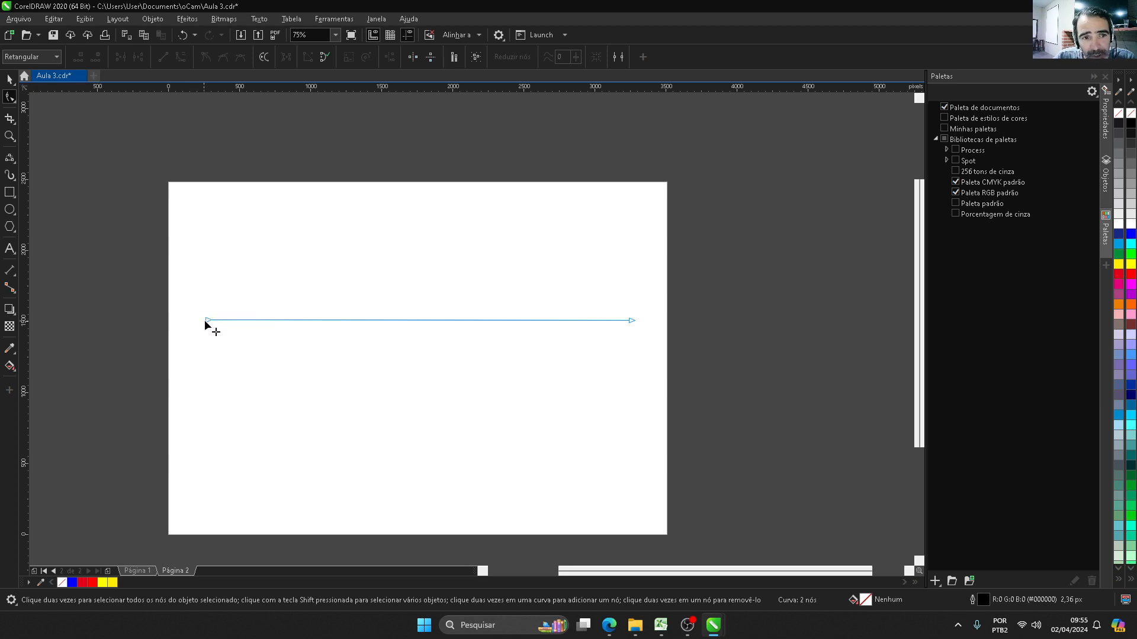
left_click(632, 320)
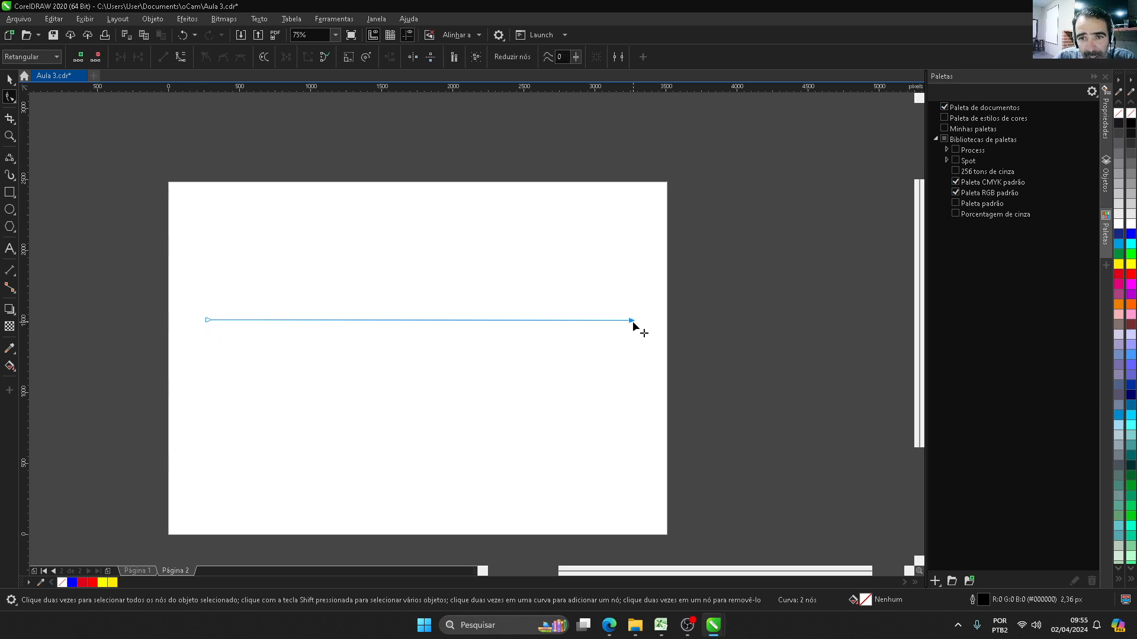
left_click(205, 320)
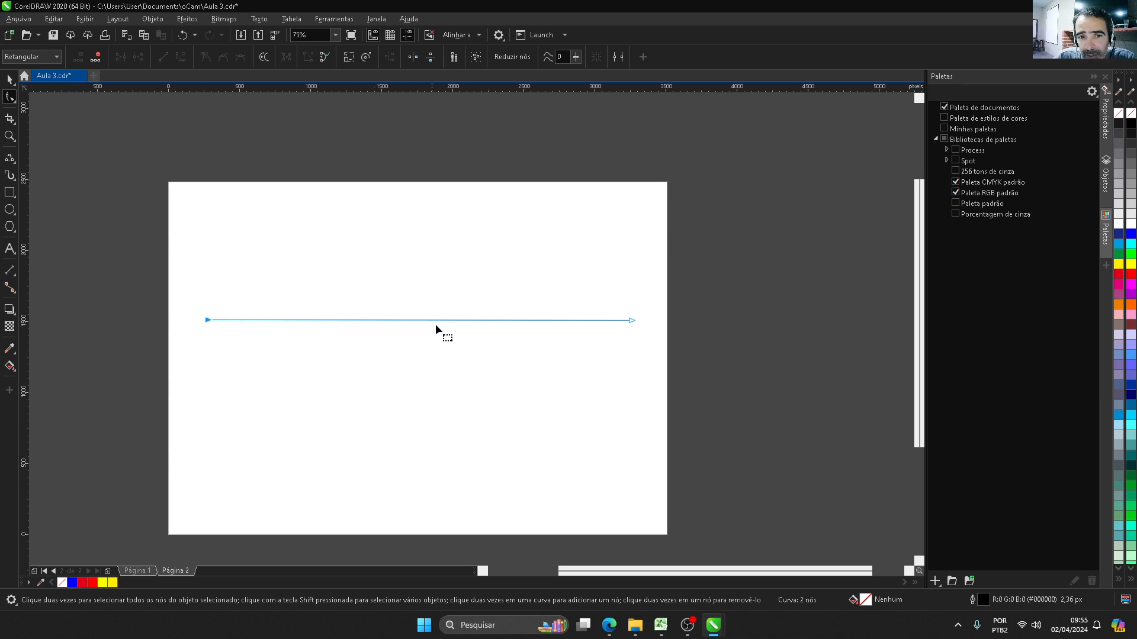
Step: Try adding a node near the middle of the line with the add-node command, and undo it
left_click(405, 321)
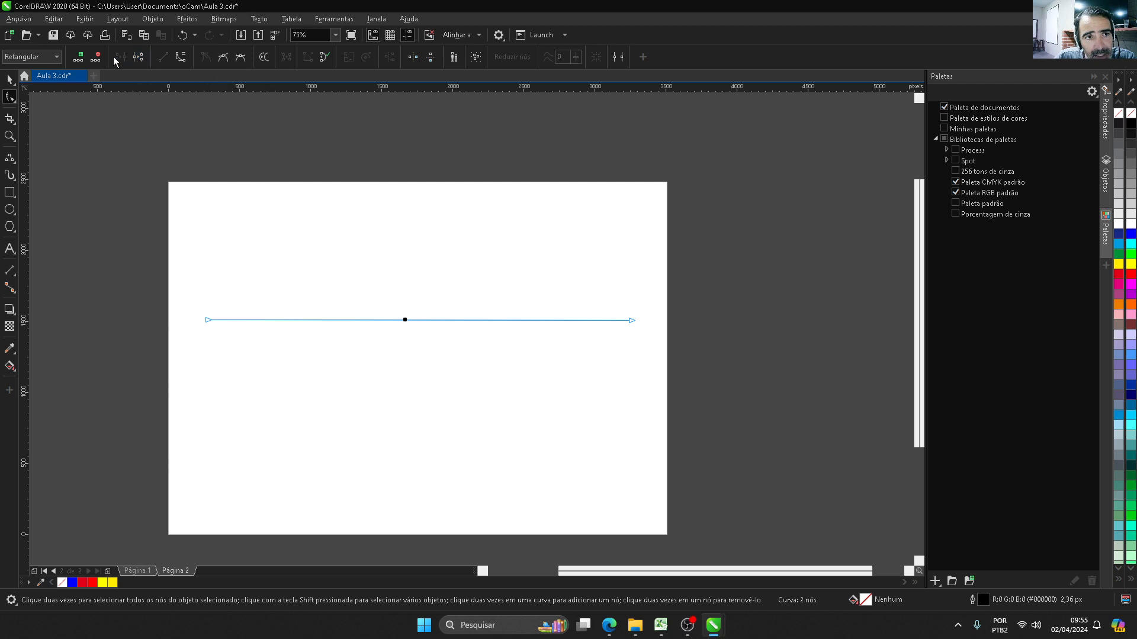
left_click(82, 59)
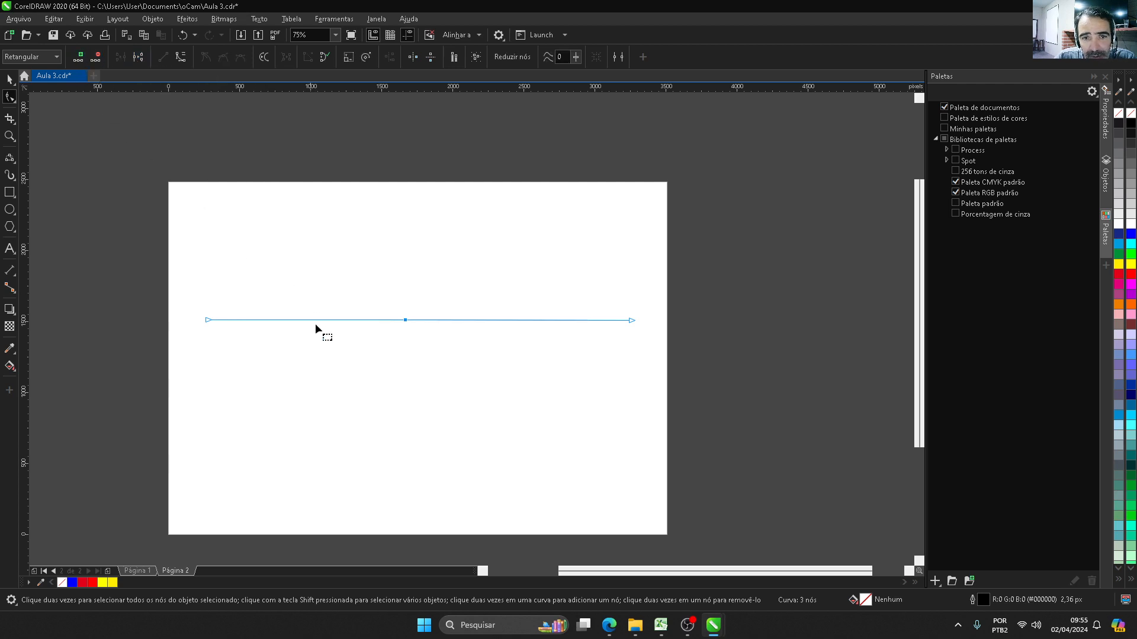
left_click(369, 372)
key("ctrl+z")
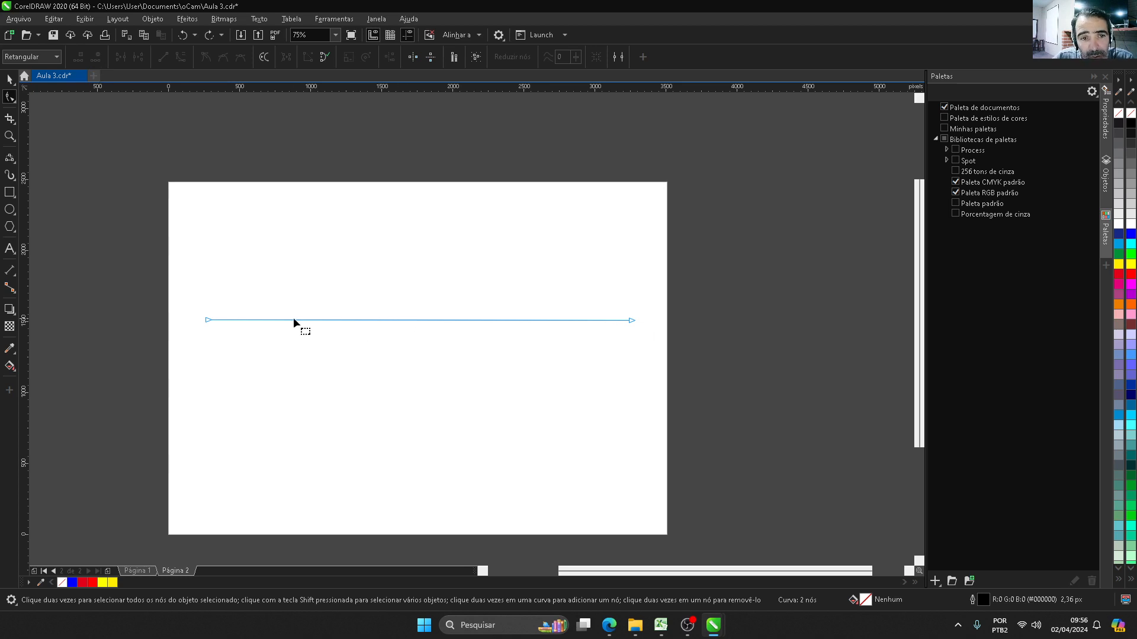
Step: Practise adding and deleting single nodes directly on the line, ending with a new node near its middle
double_click(389, 319)
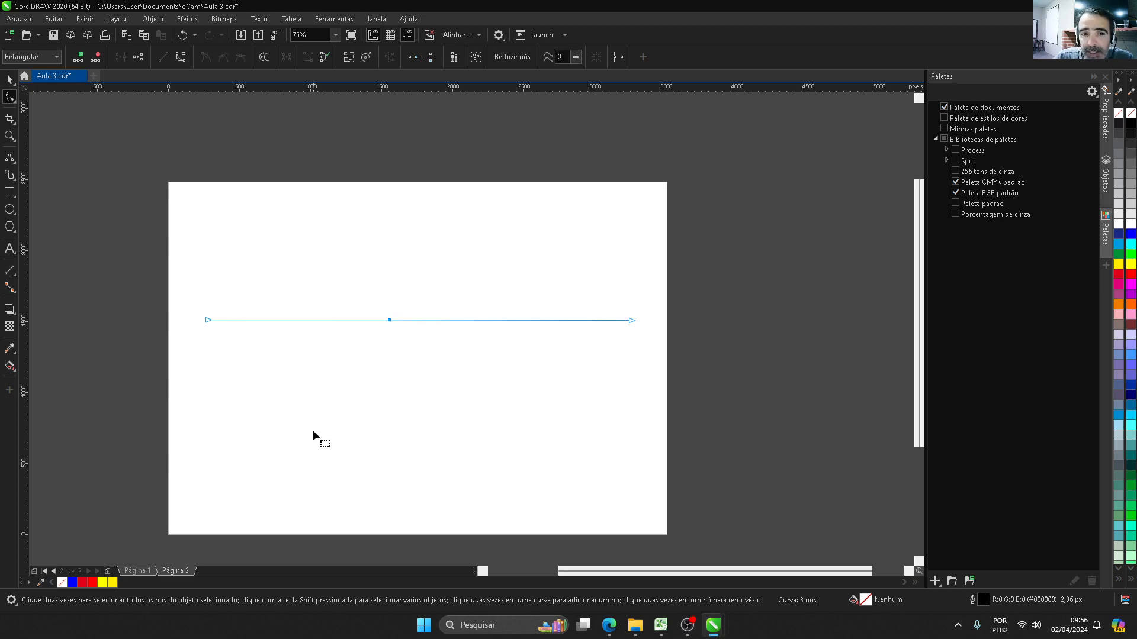
left_click(393, 335)
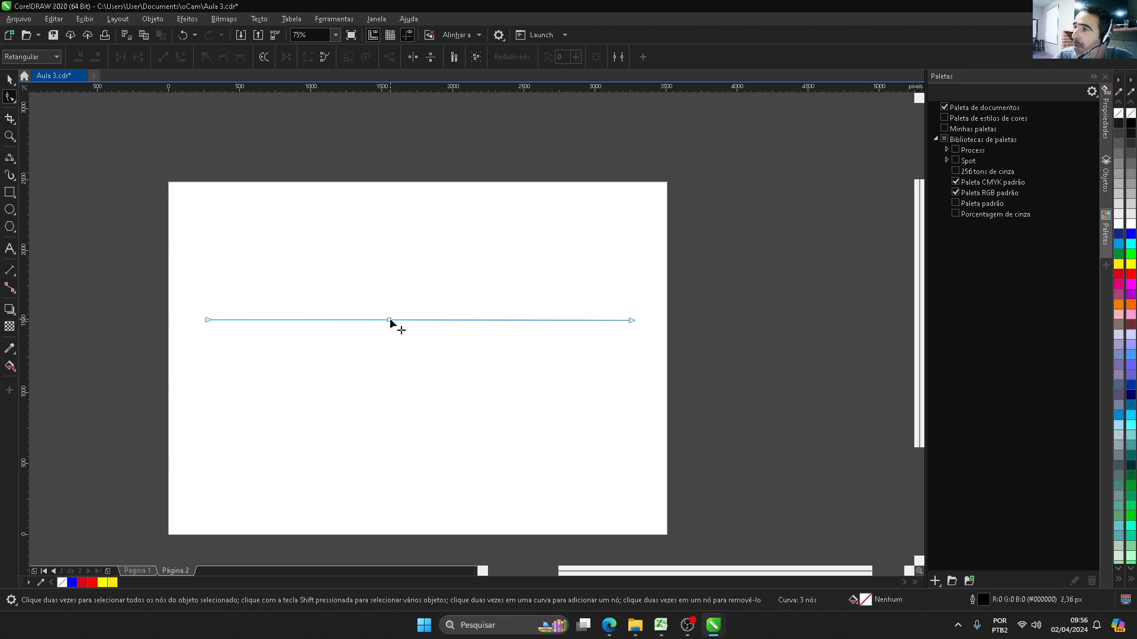
double_click(389, 320)
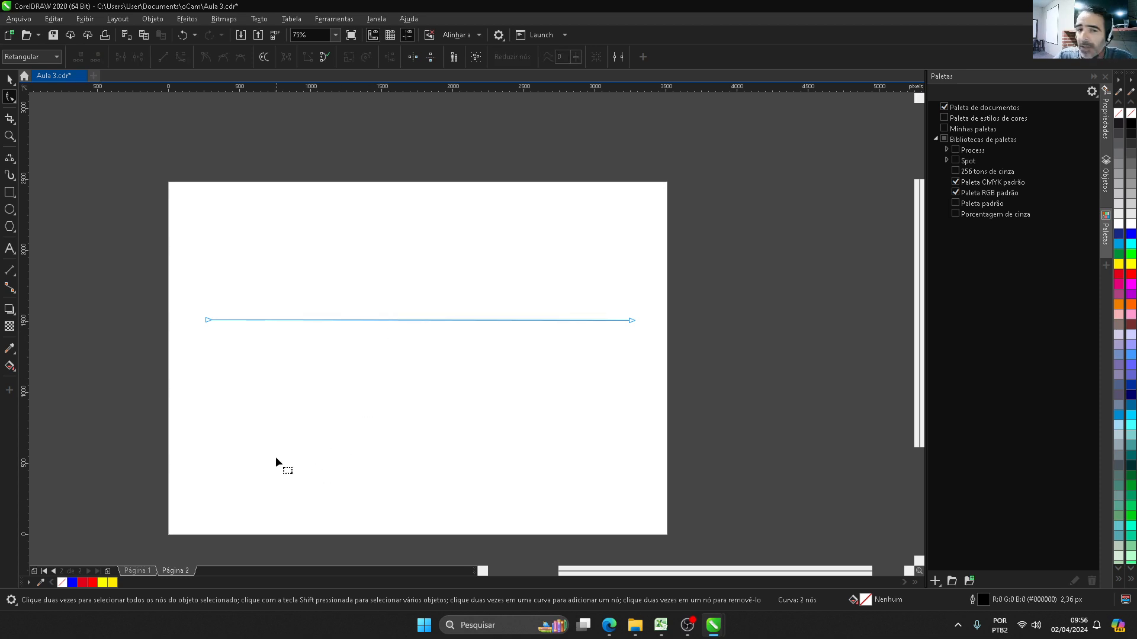
double_click(302, 321)
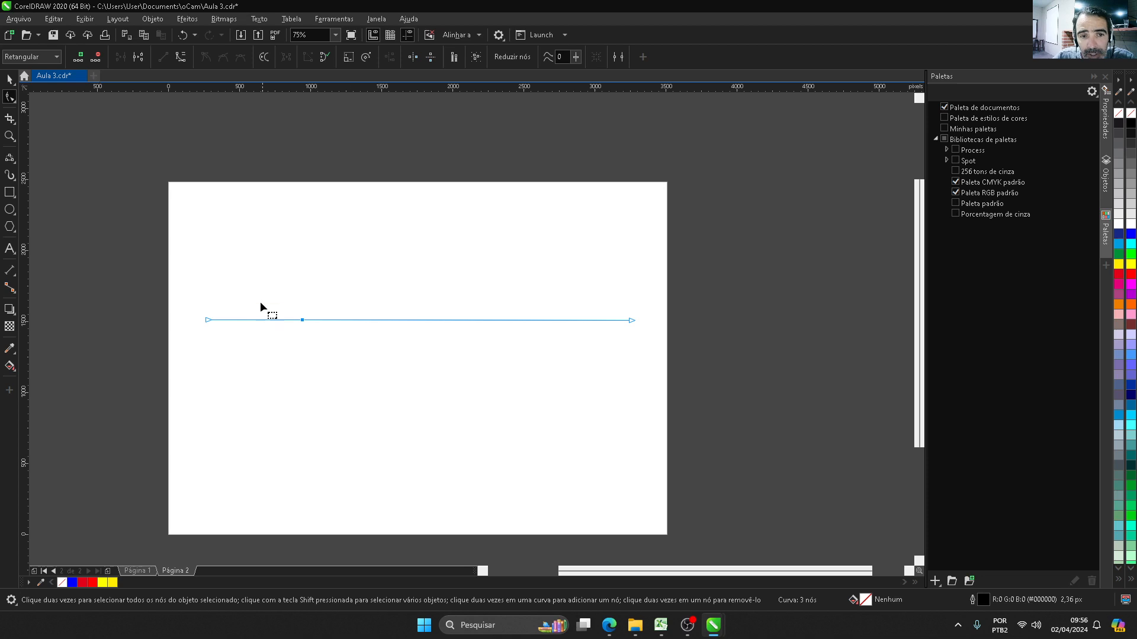
double_click(302, 320)
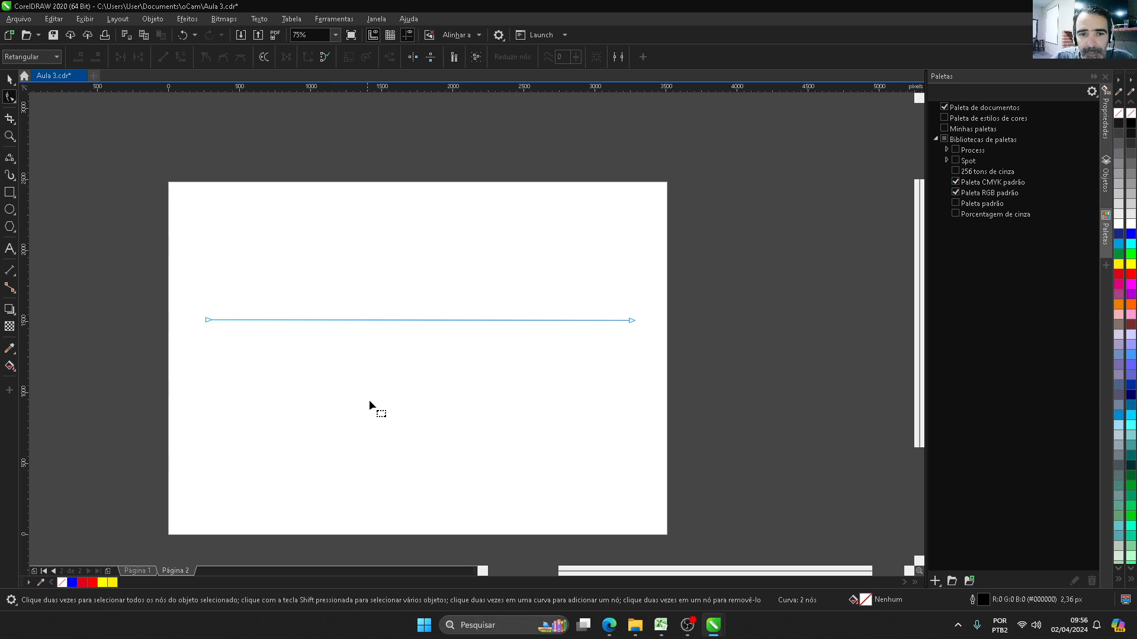
double_click(402, 320)
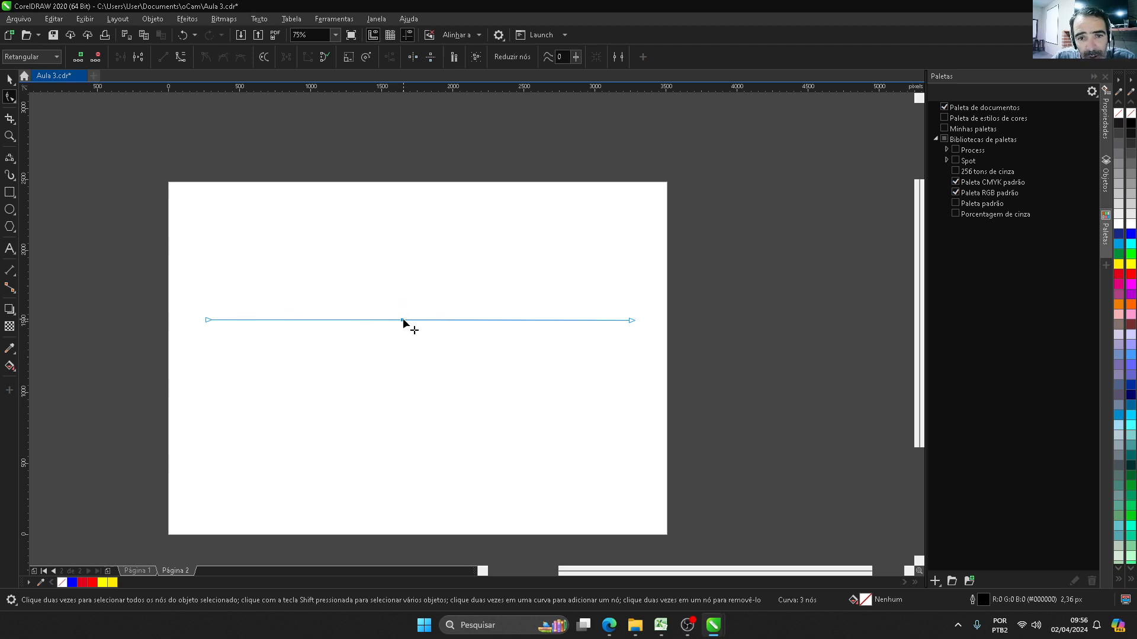
Step: Try pulling the middle node slightly down and moving the left segment up and to the right, and undo these moves
mouse_move(403, 321)
left_mouse_down()
mouse_move(412, 432)
mouse_move(417, 249)
mouse_move(414, 335)
left_mouse_up()
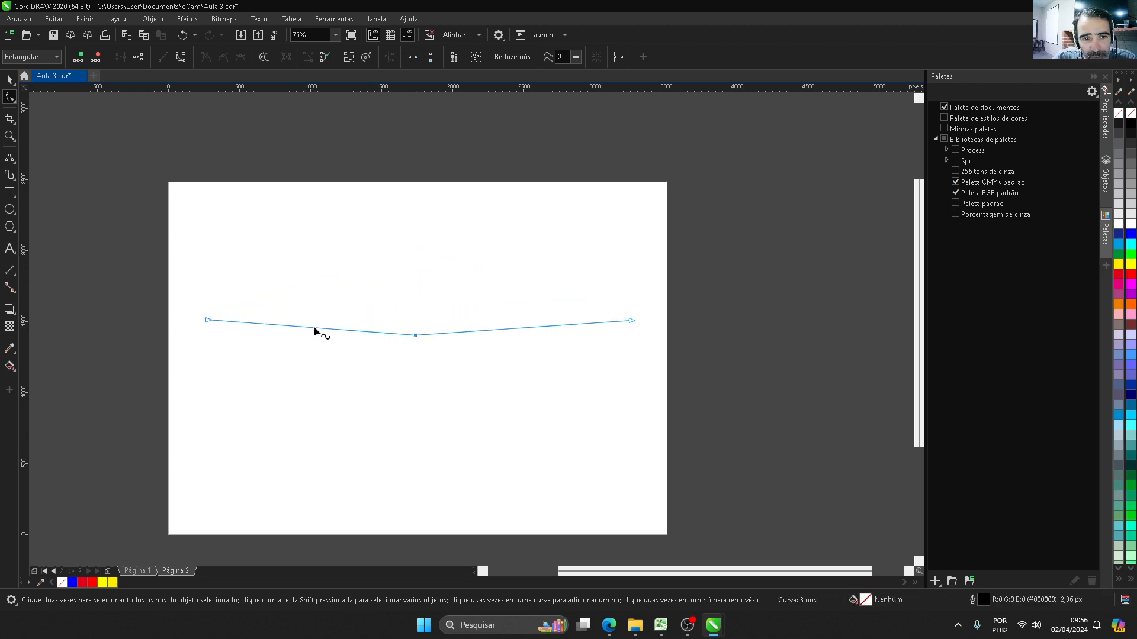
left_click_drag(312, 328, 535, 243)
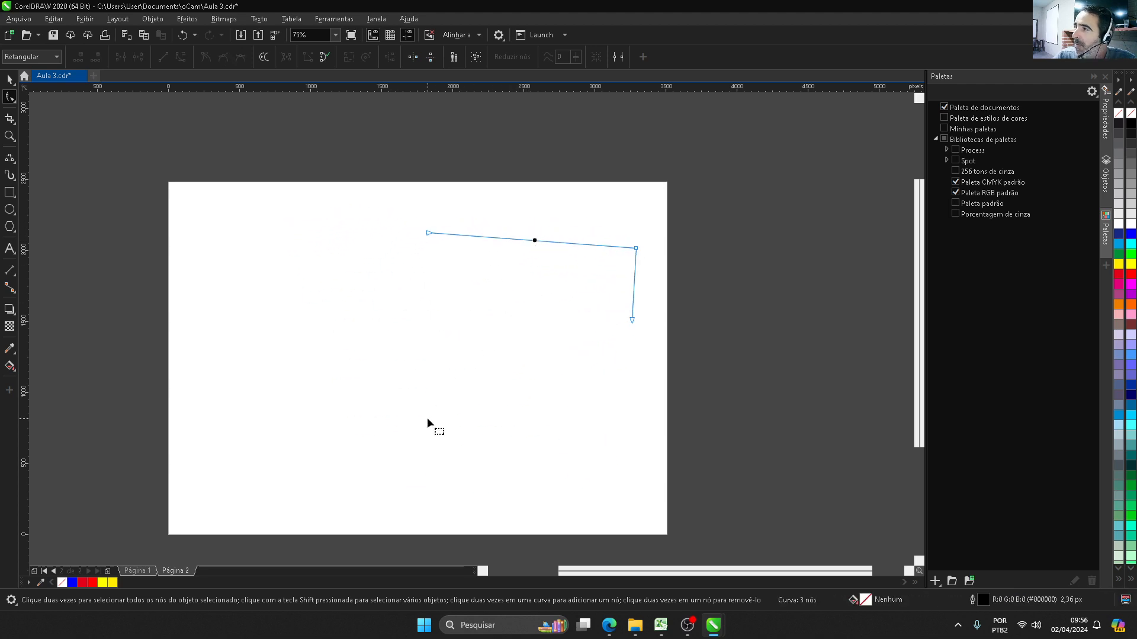
key("ctrl+z")
key("ctrl+z")
key("ctrl+z")
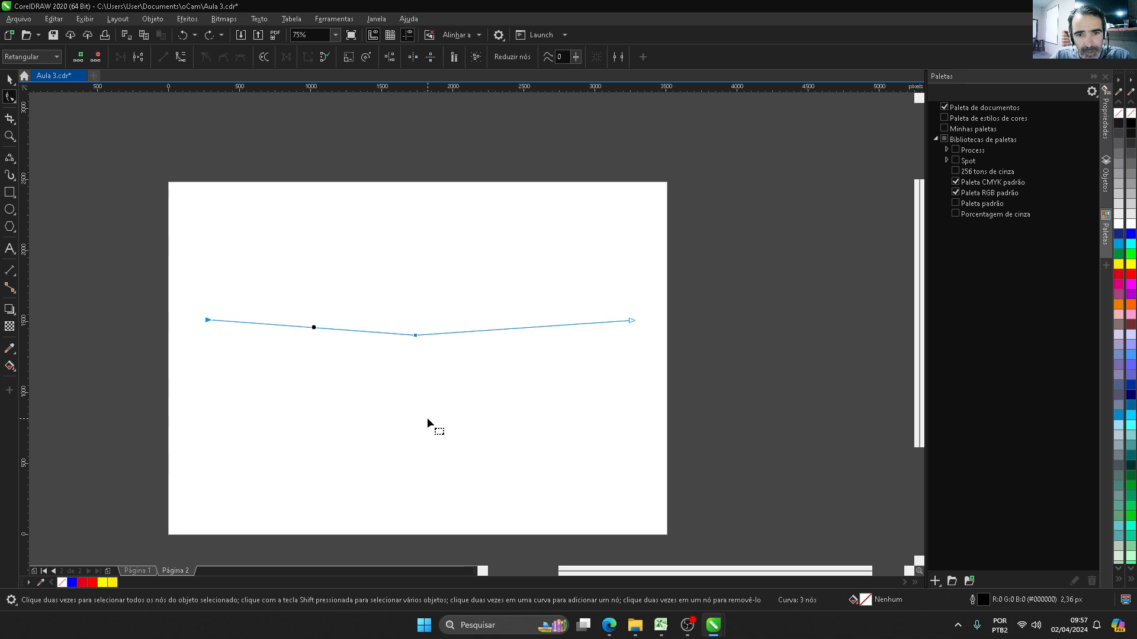
key("ctrl+z")
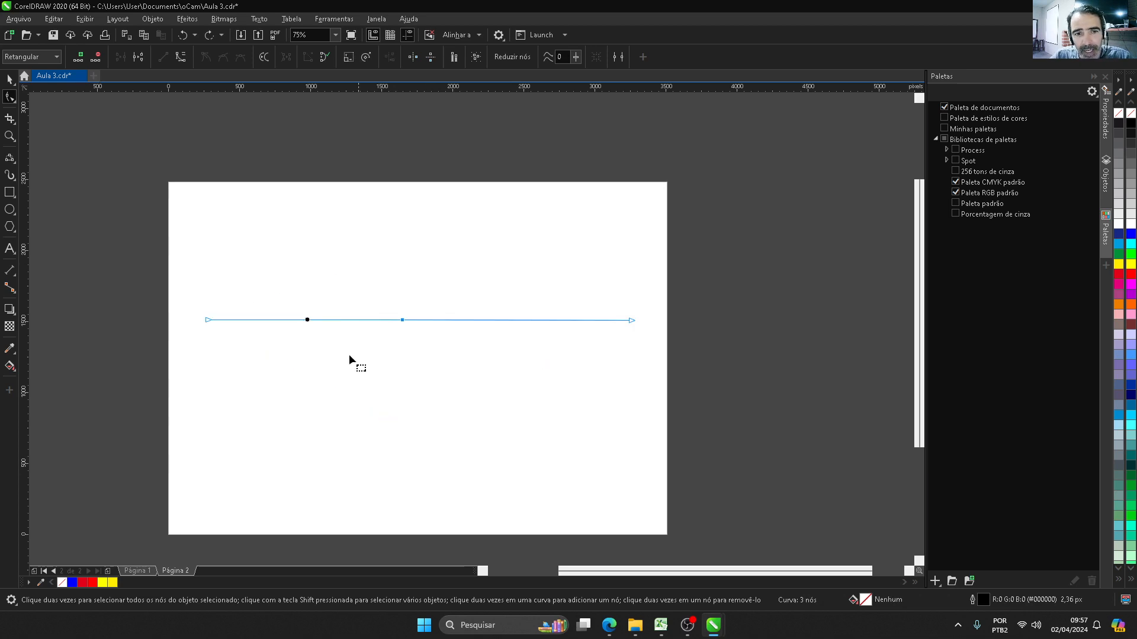
Step: Convert the segment left of the middle node to a curve arched upward, and move the straight right segment slightly down
left_click(389, 303)
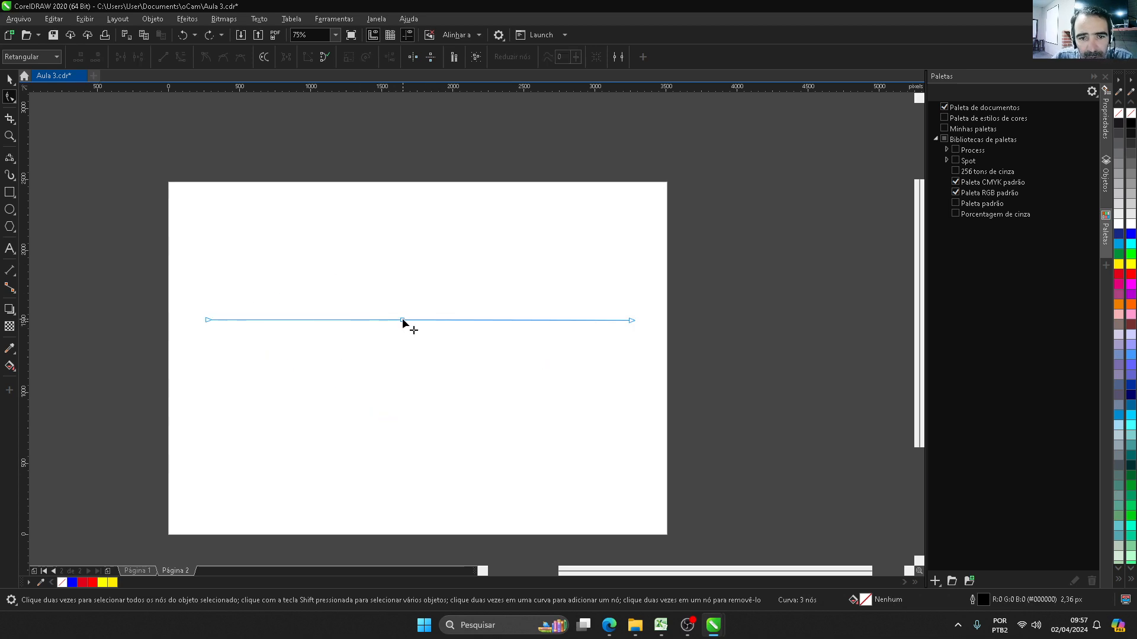
left_click(403, 322)
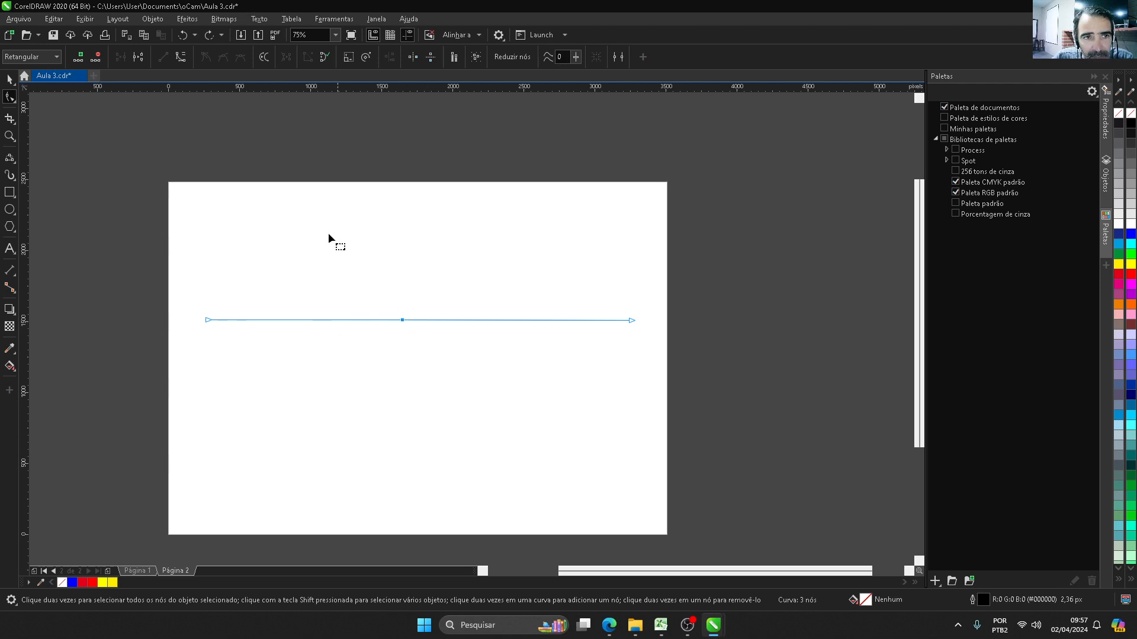
left_click(181, 58)
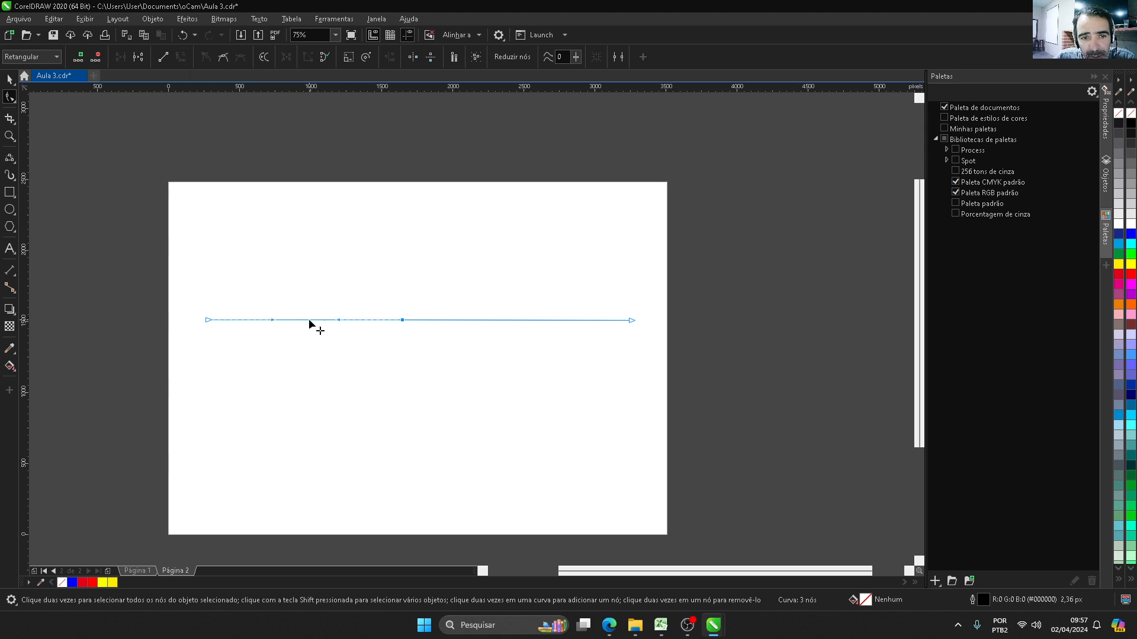
mouse_move(309, 321)
left_mouse_down()
mouse_move(309, 421)
mouse_move(311, 222)
left_mouse_up()
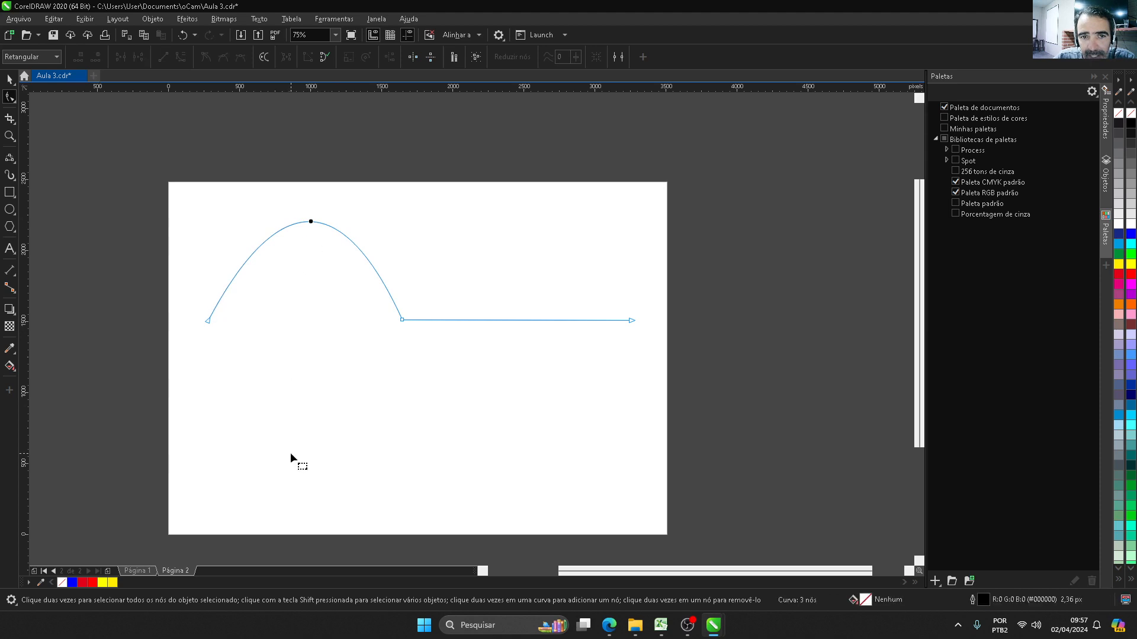
left_click_drag(518, 319, 507, 363)
left_click_drag(296, 240, 332, 238)
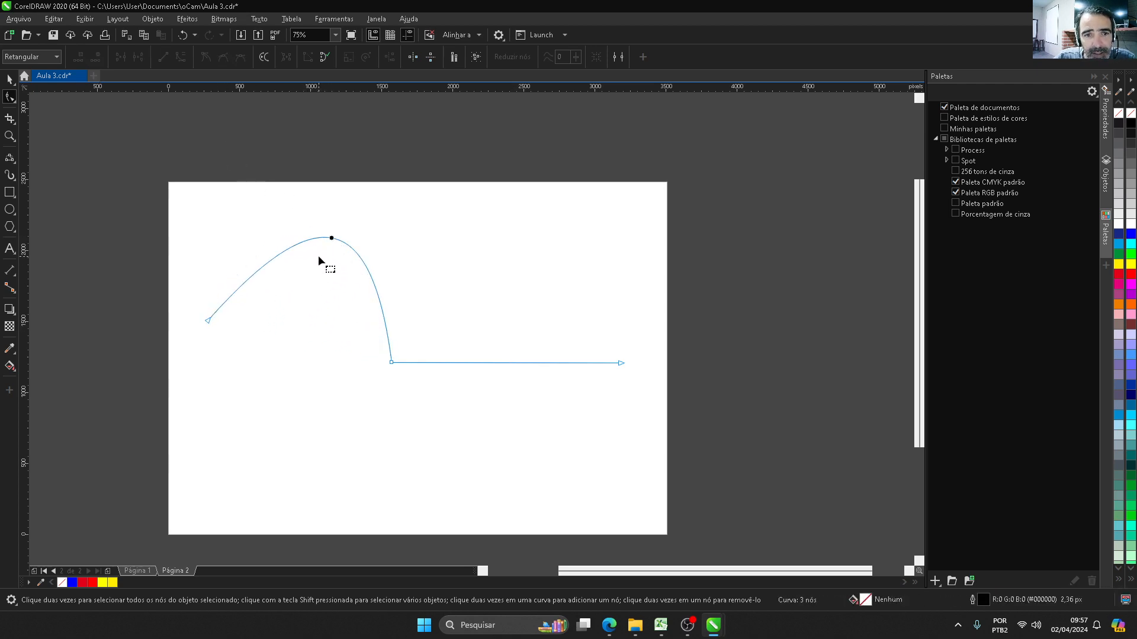
Step: Convert the arched left segment back to a straight line and move it up and slightly right
left_click(329, 237)
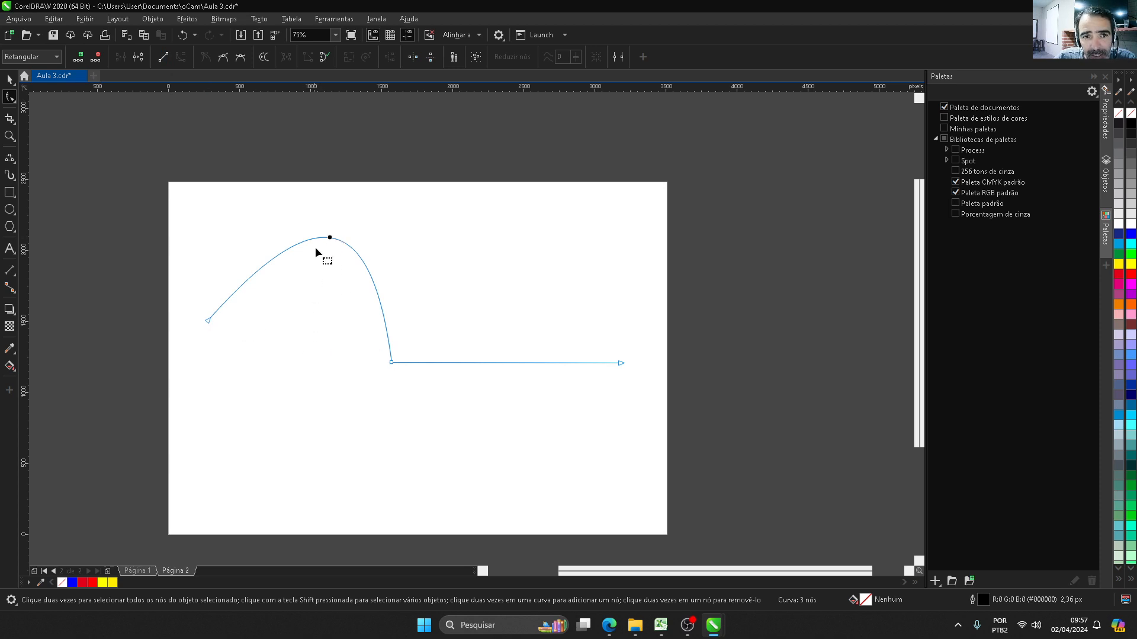
left_click(164, 60)
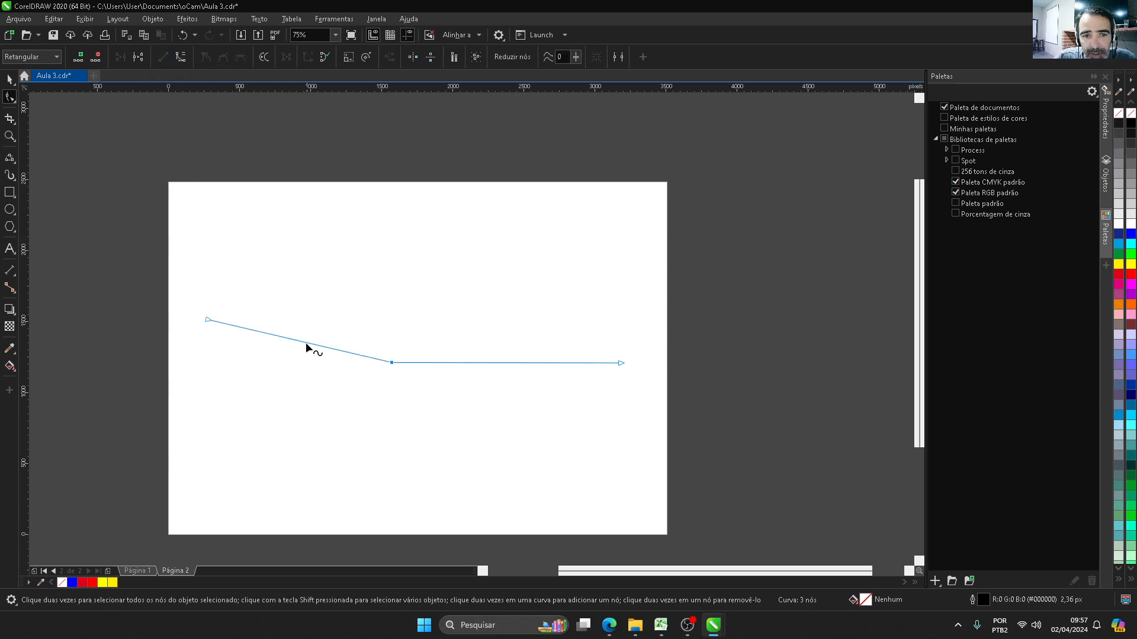
left_click_drag(305, 342, 329, 290)
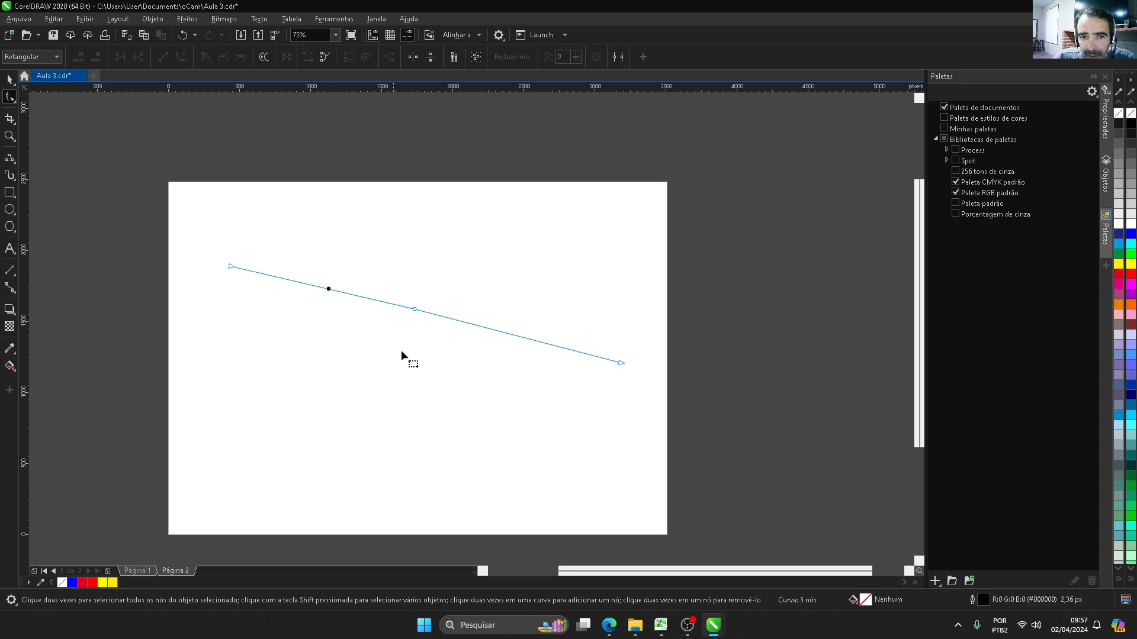
Step: Convert the right segment to a curve, bend it downward, and undo the bend
left_click(515, 337)
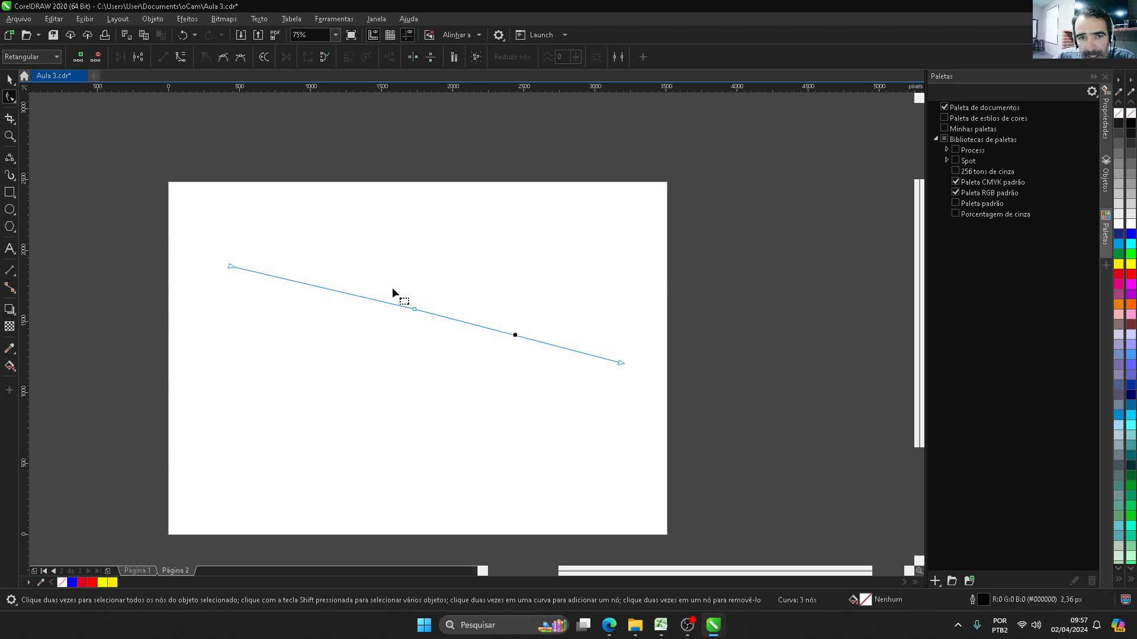
left_click(180, 59)
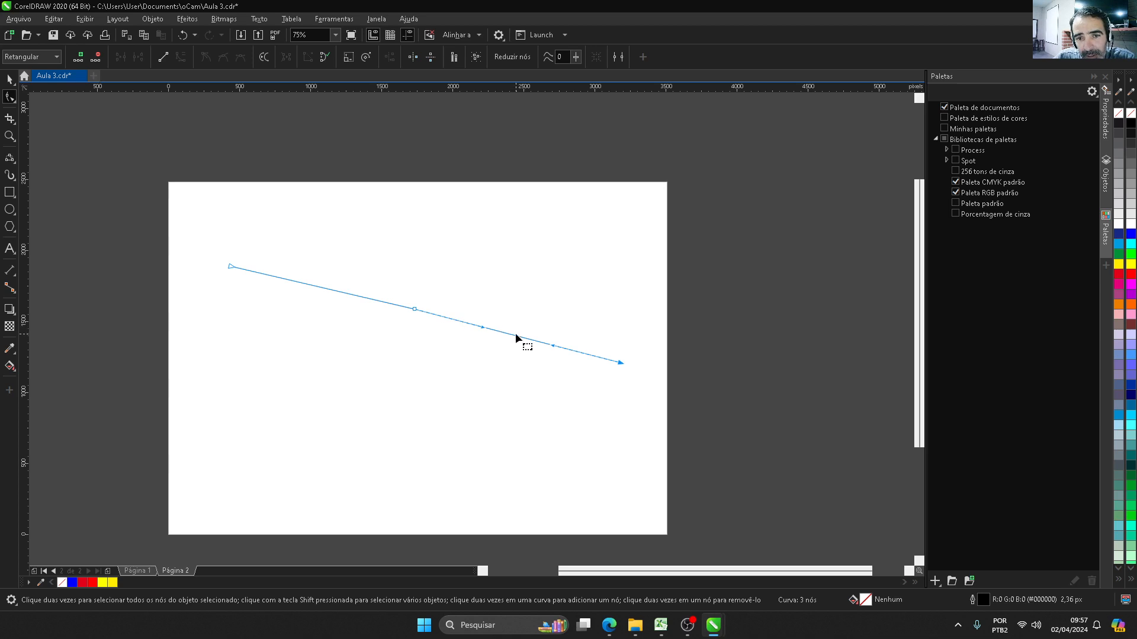
left_click_drag(514, 337, 491, 422)
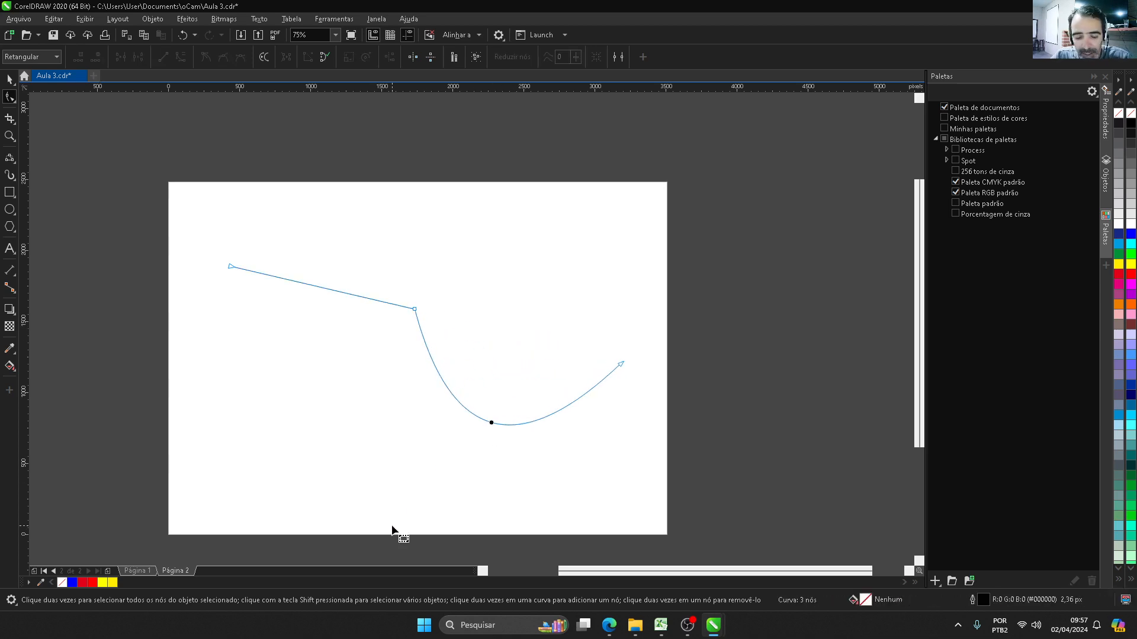
key("ctrl+z")
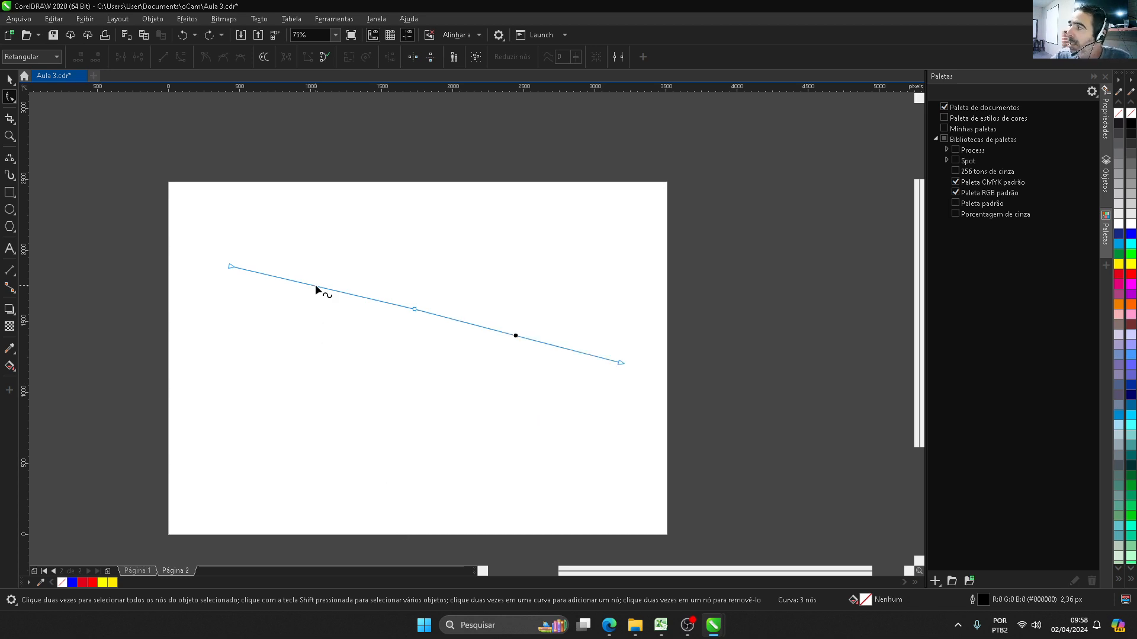
Step: Delete the practice line and draw a nearly flat 3-point curve about 3,050 px wide across page 2
left_click(10, 78)
key("Delete")
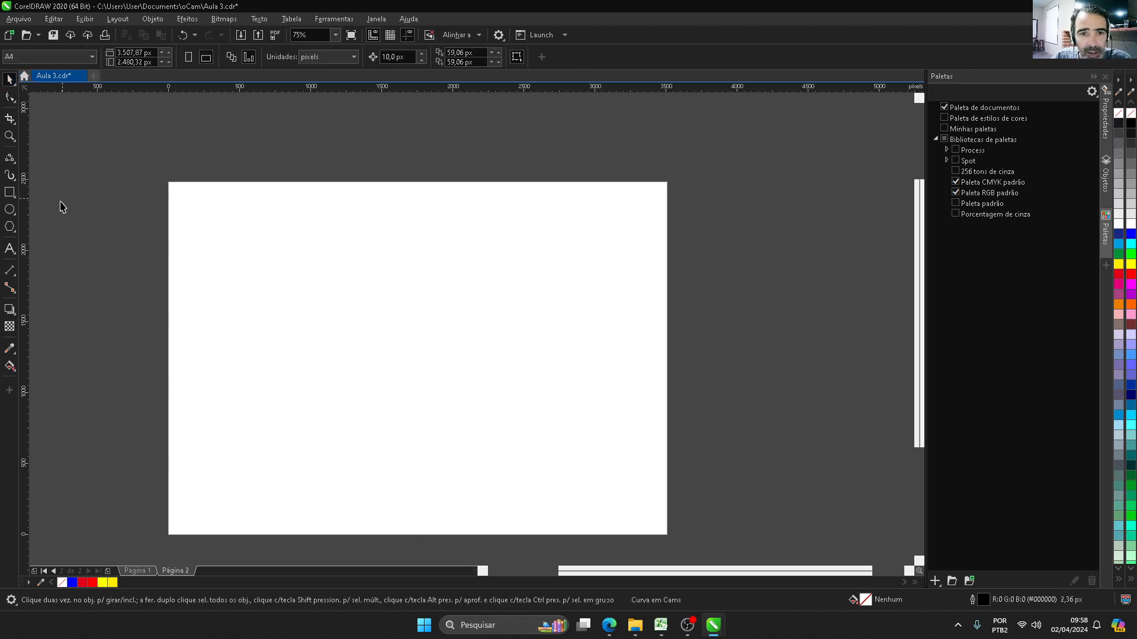
left_click(14, 101)
mouse_move(8, 156)
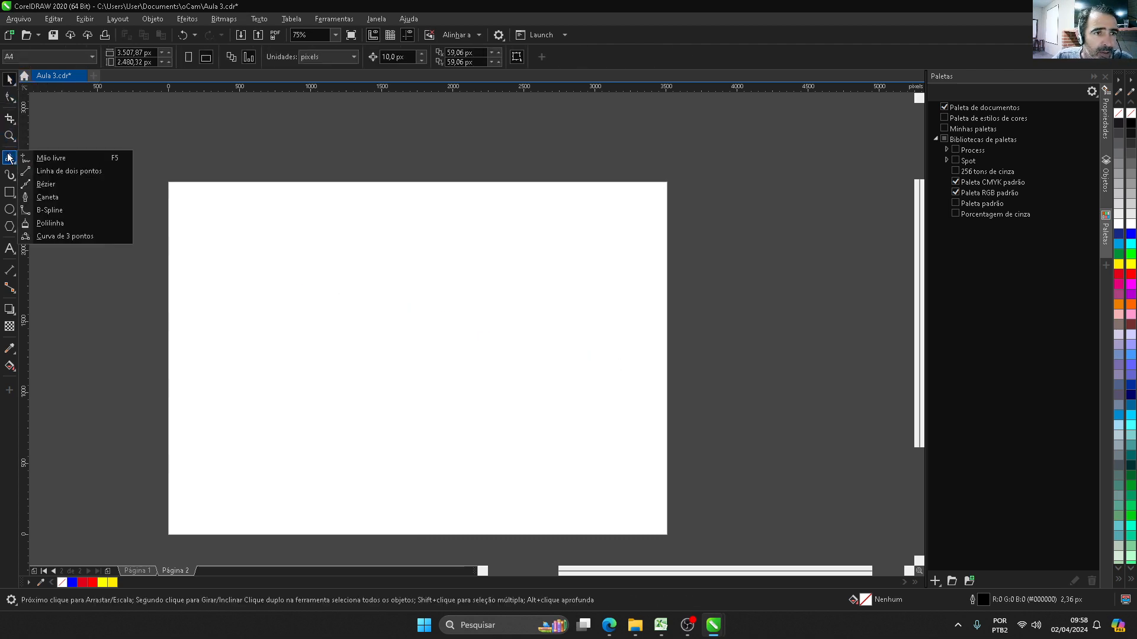
left_click(49, 237)
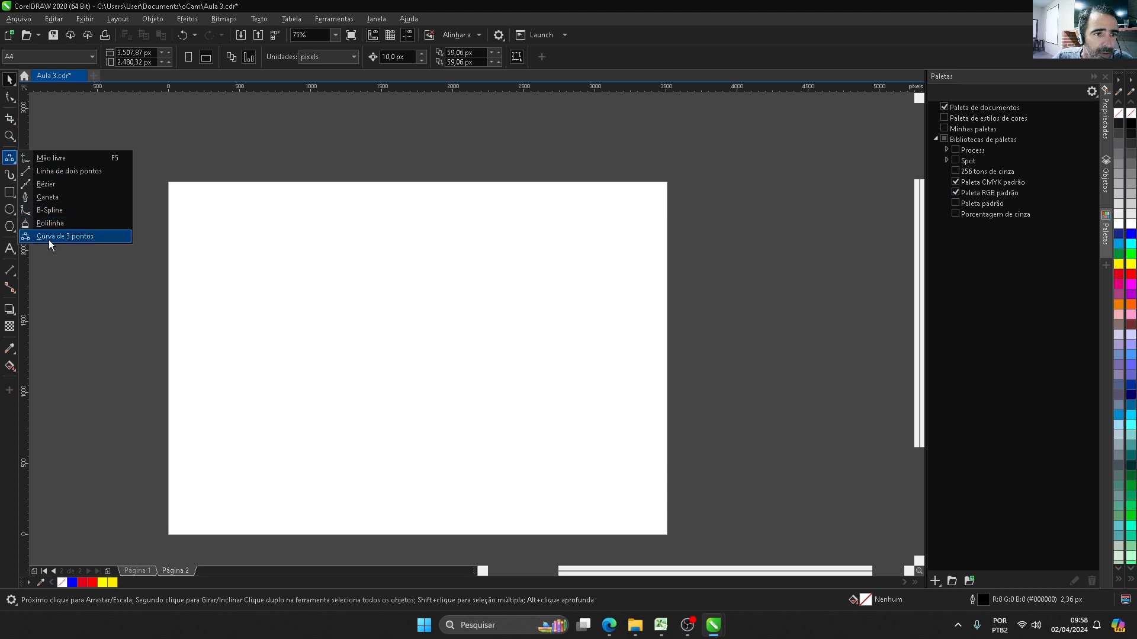
left_click(48, 239)
left_click_drag(207, 336, 639, 337)
left_click(640, 337)
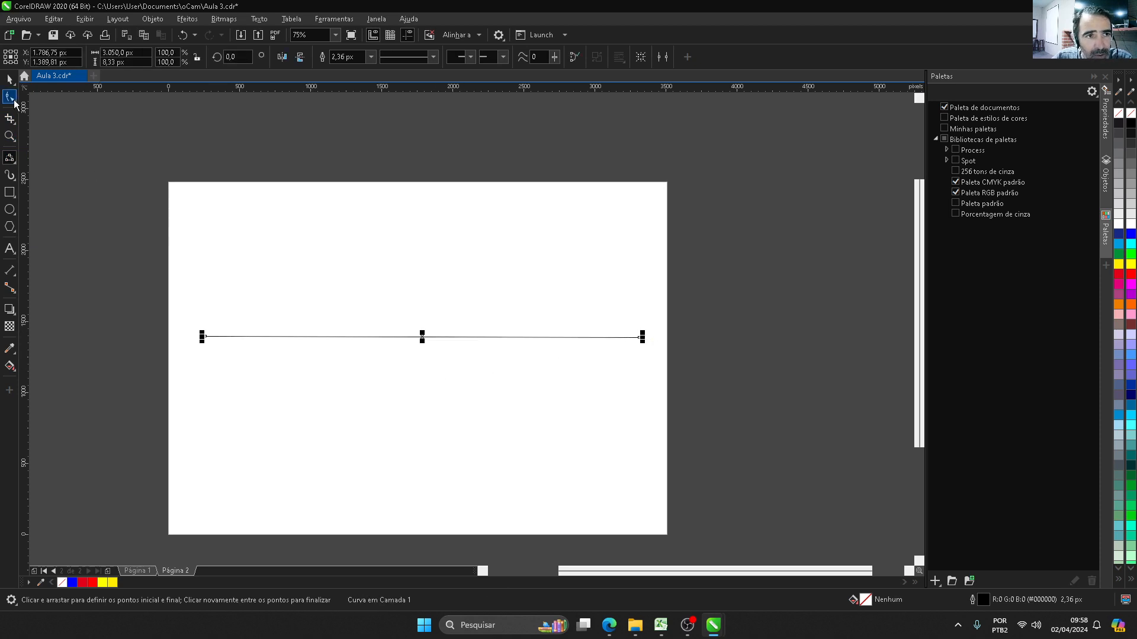
Step: Add a node near the middle of the flat curve and make it symmetrical after shortening its right handle
left_click(13, 101)
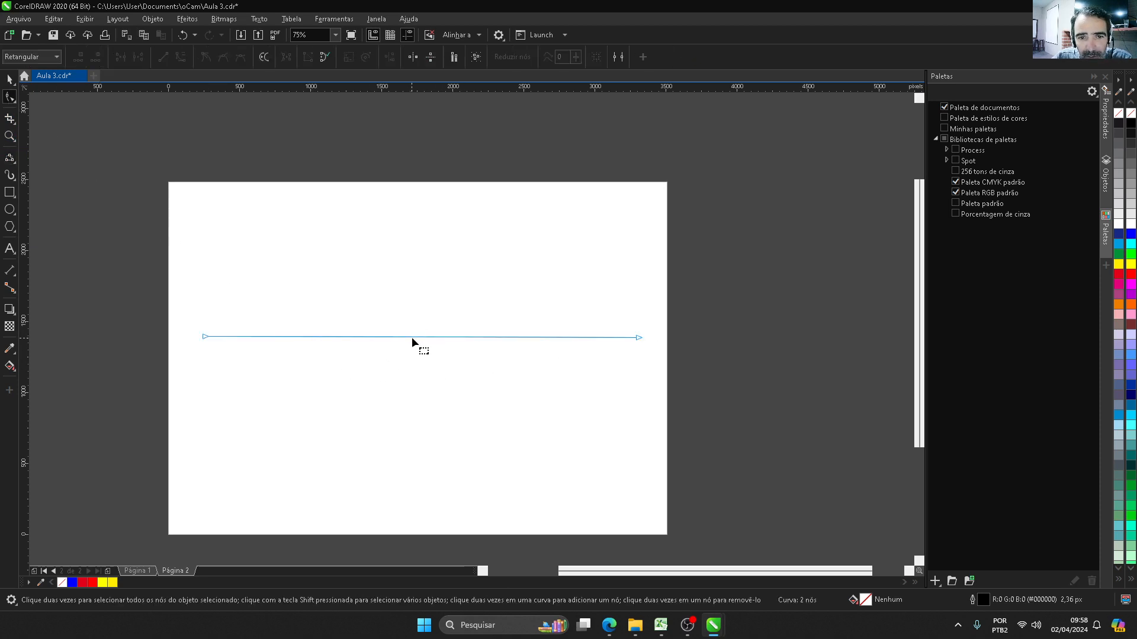
double_click(414, 335)
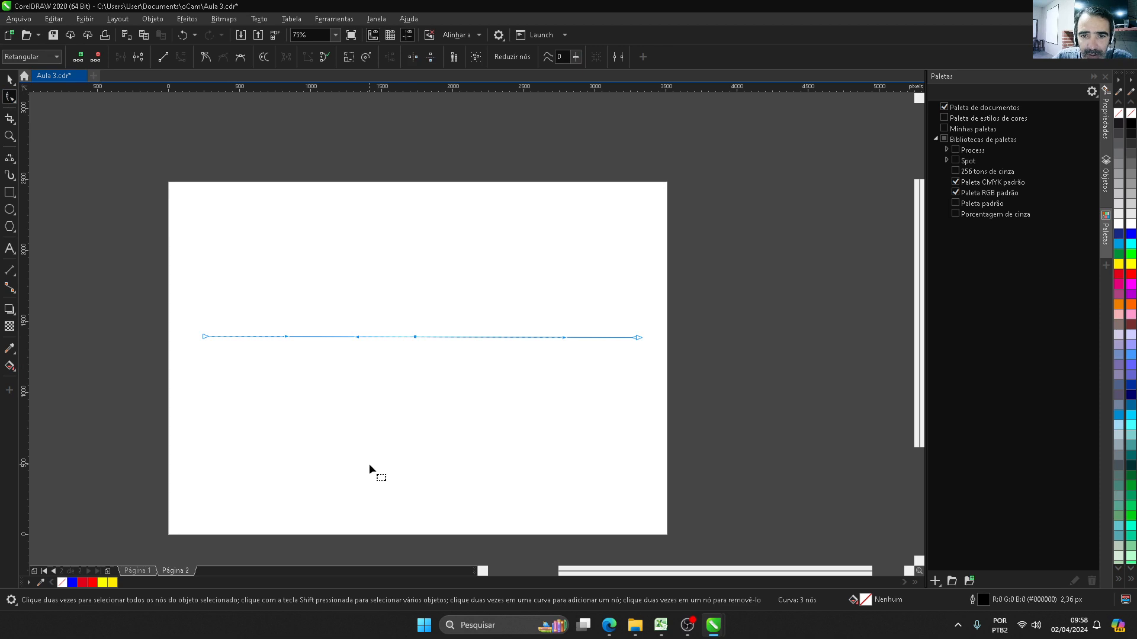
scroll(386, 348, "up", 1)
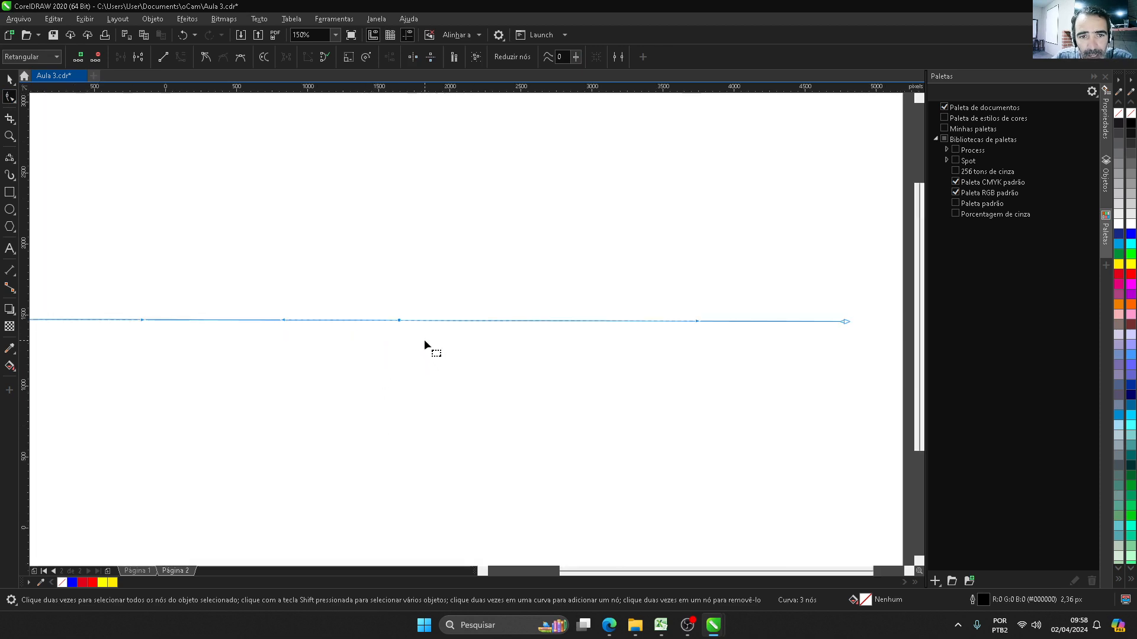
scroll(424, 342, "down", 1)
left_click_drag(562, 331, 483, 332)
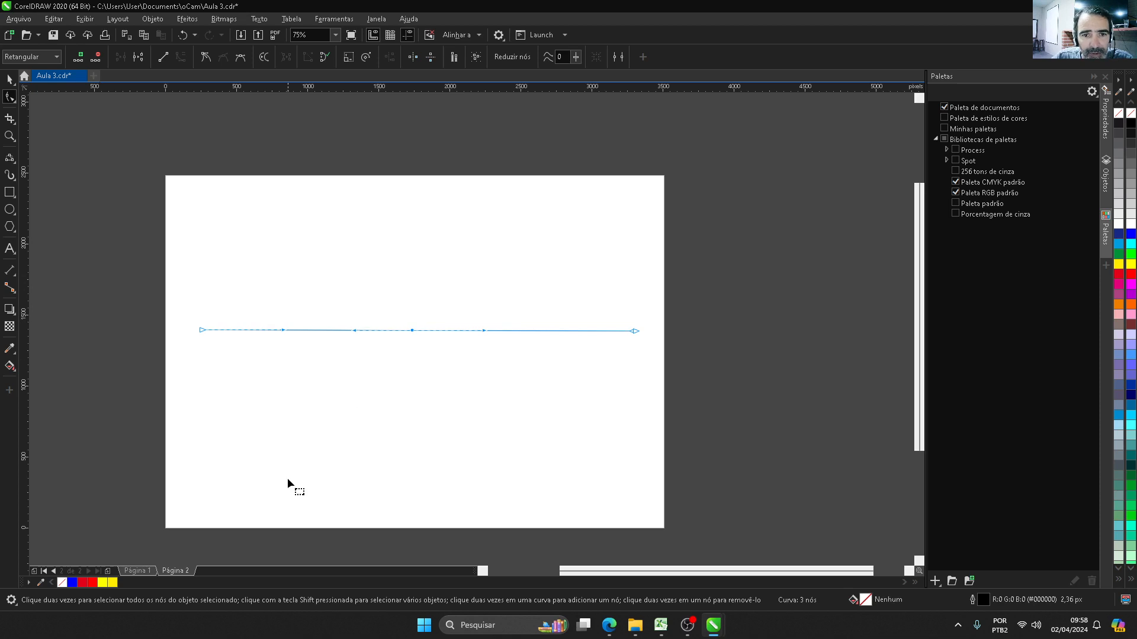
left_click(241, 58)
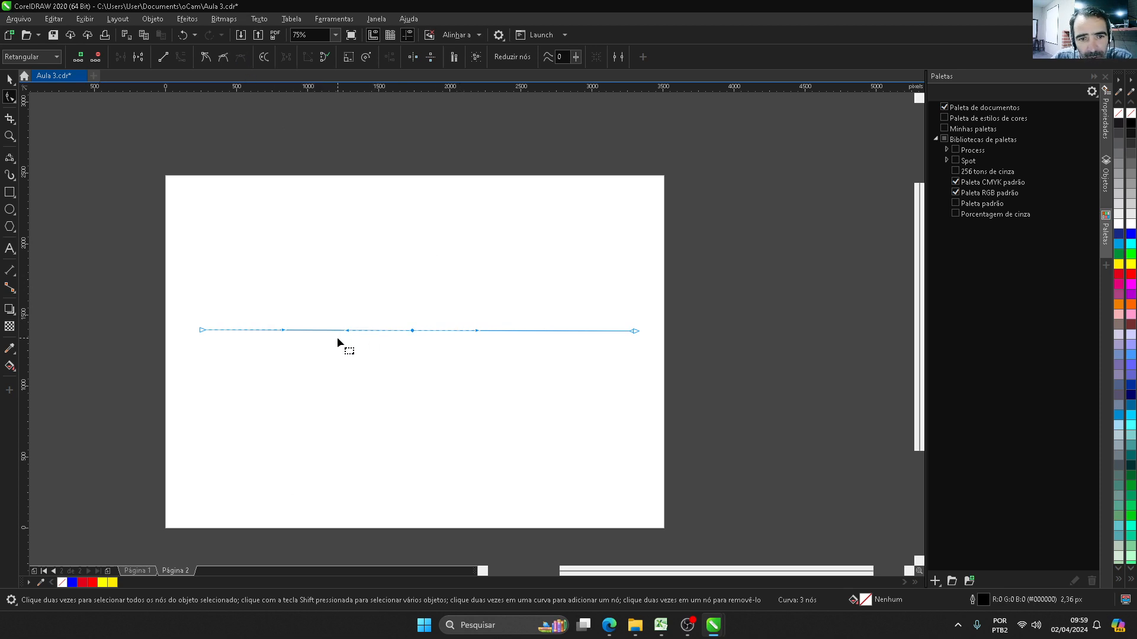
Step: Try swinging the symmetrical middle node's right handle downward and then upward, and undo both bends
left_click_drag(477, 331, 461, 398)
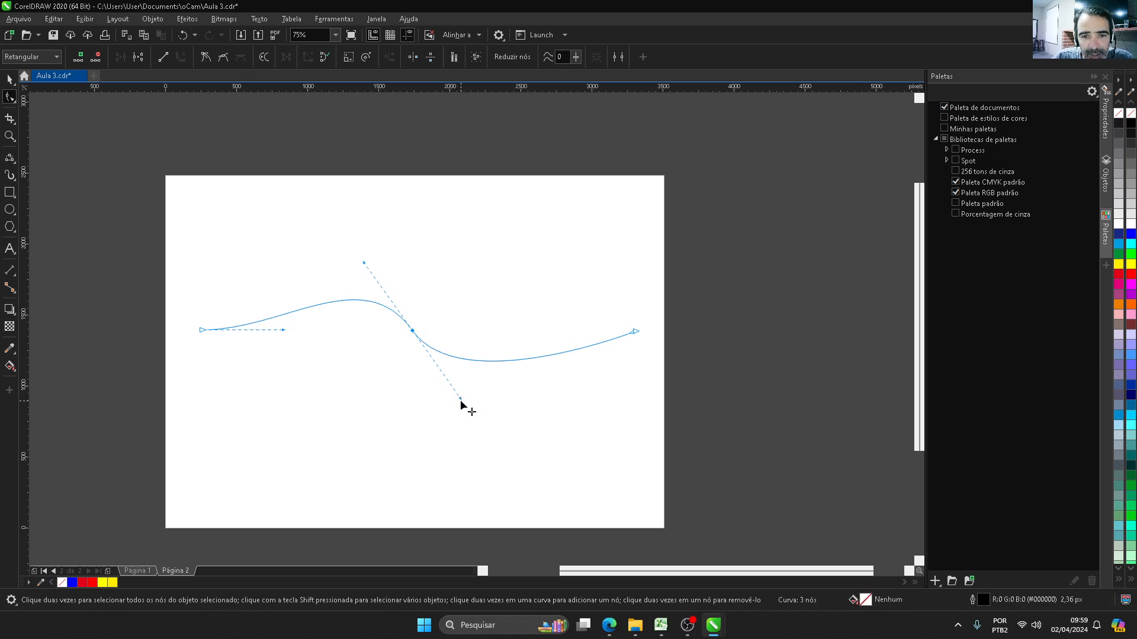
left_click_drag(462, 399, 512, 243)
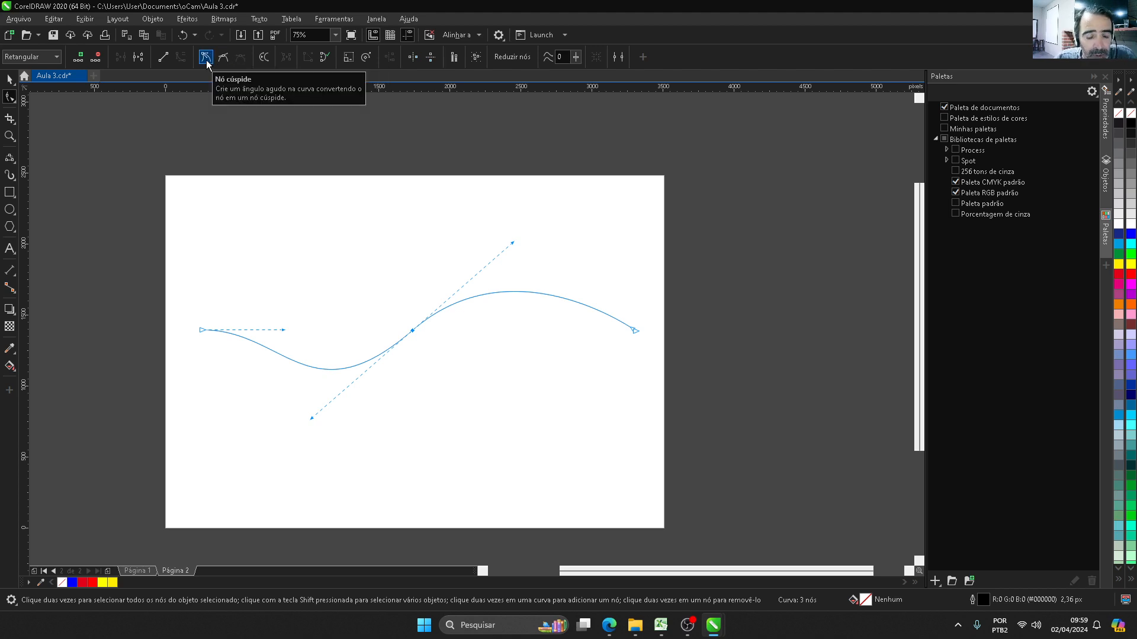
key("ctrl+z")
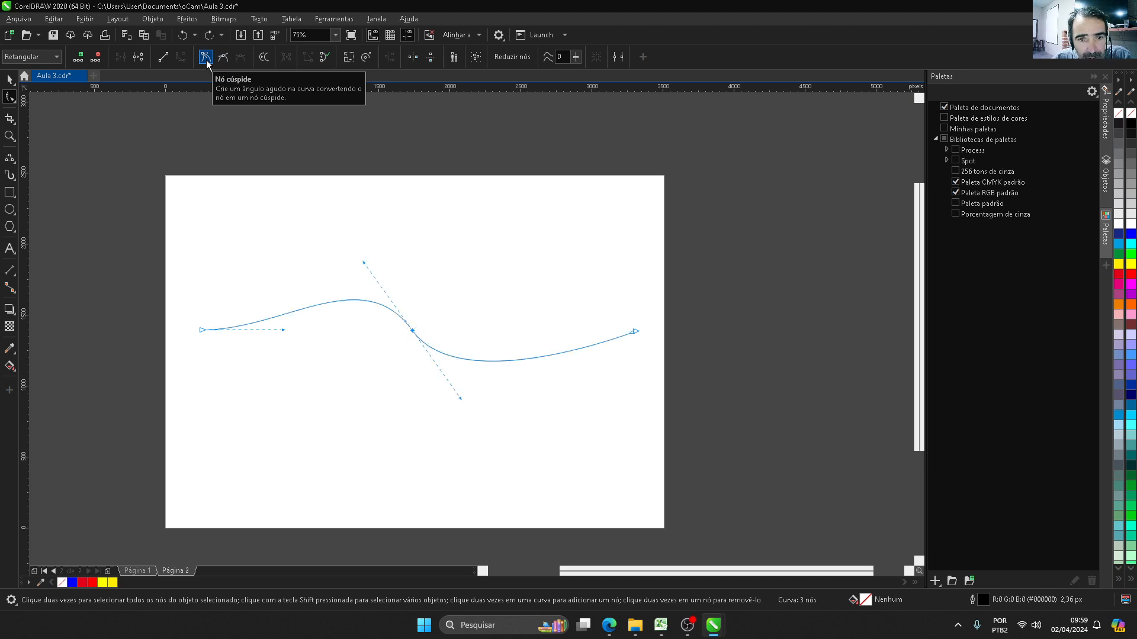
key("ctrl+z")
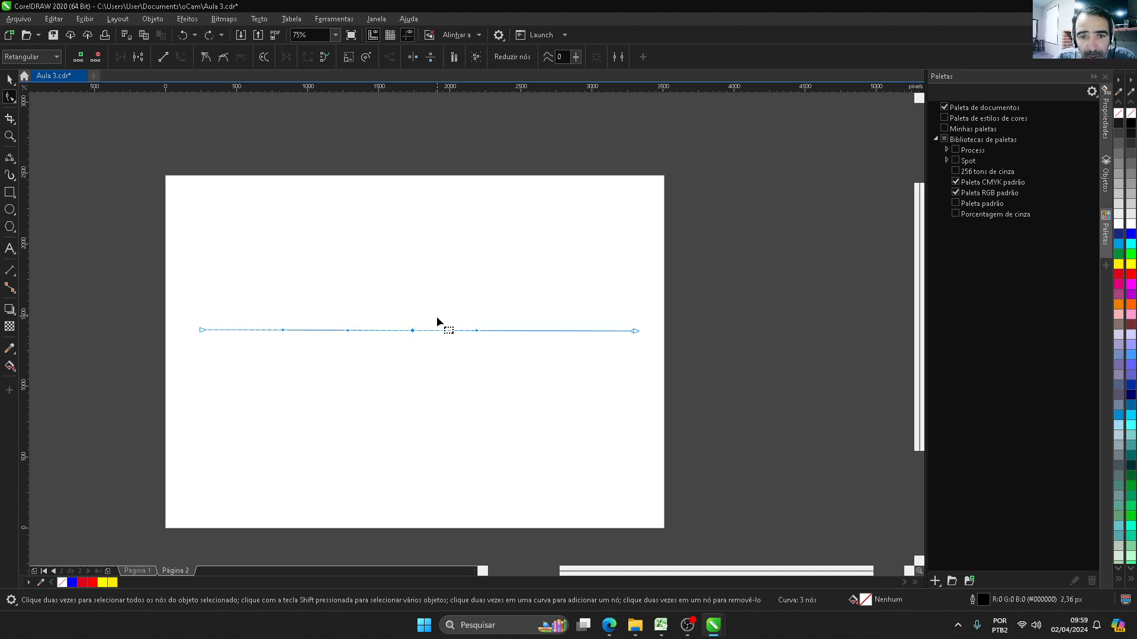
Step: Lengthen the middle node's handles slightly and convert the node to a cusp
mouse_move(478, 331)
left_mouse_down()
mouse_move(459, 411)
mouse_move(488, 331)
left_mouse_up()
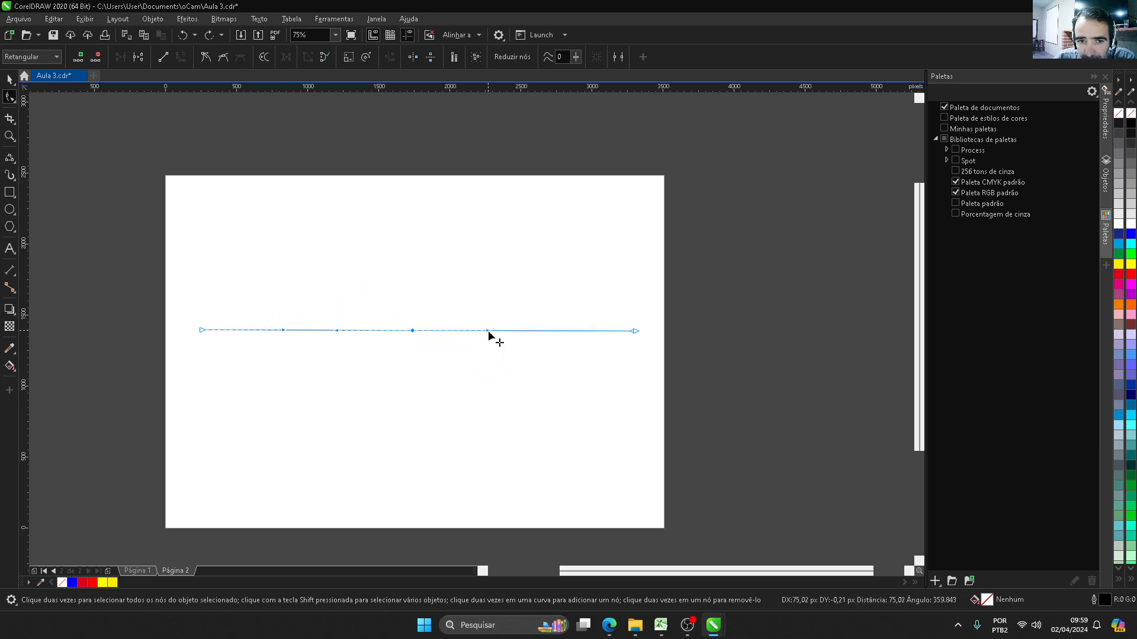
left_click(411, 343)
left_click(413, 331)
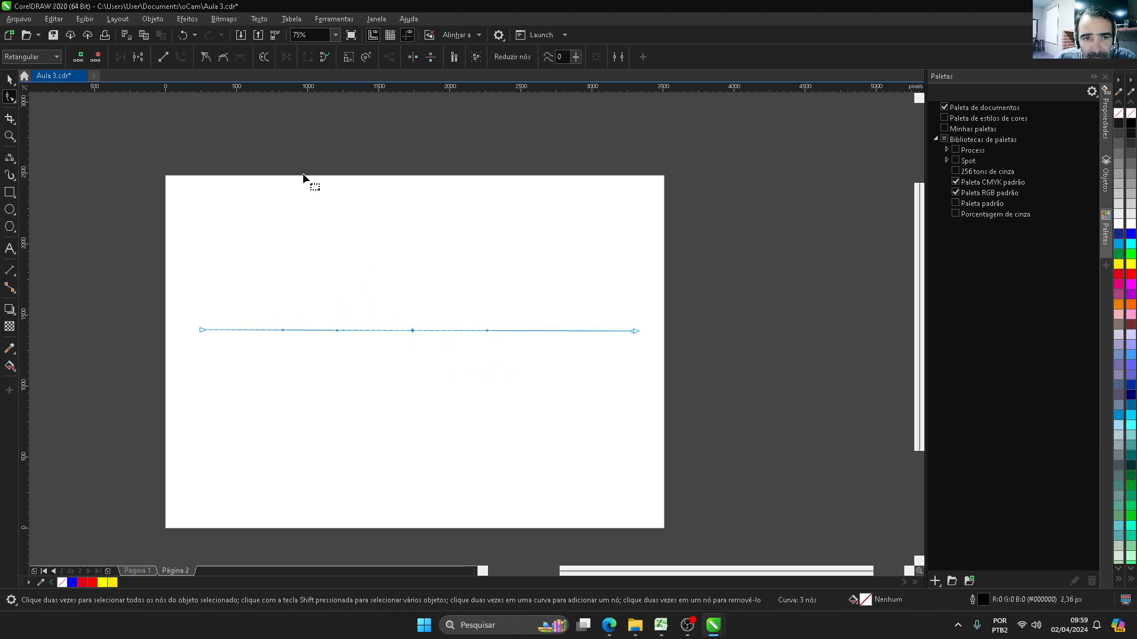
left_click(206, 62)
left_click(314, 410)
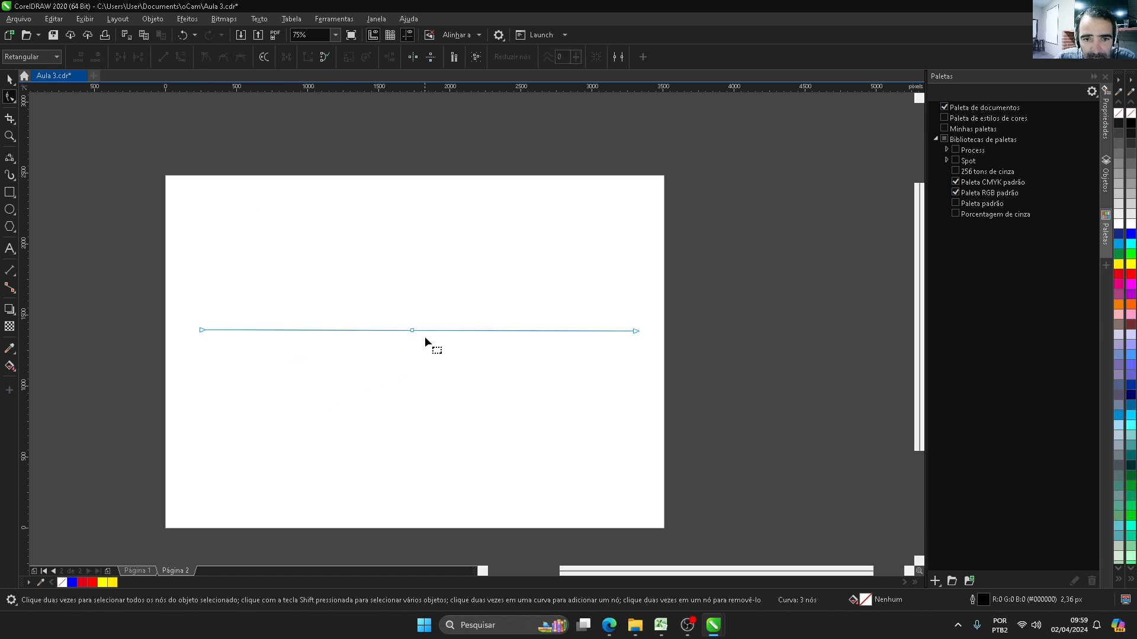
left_click(412, 331)
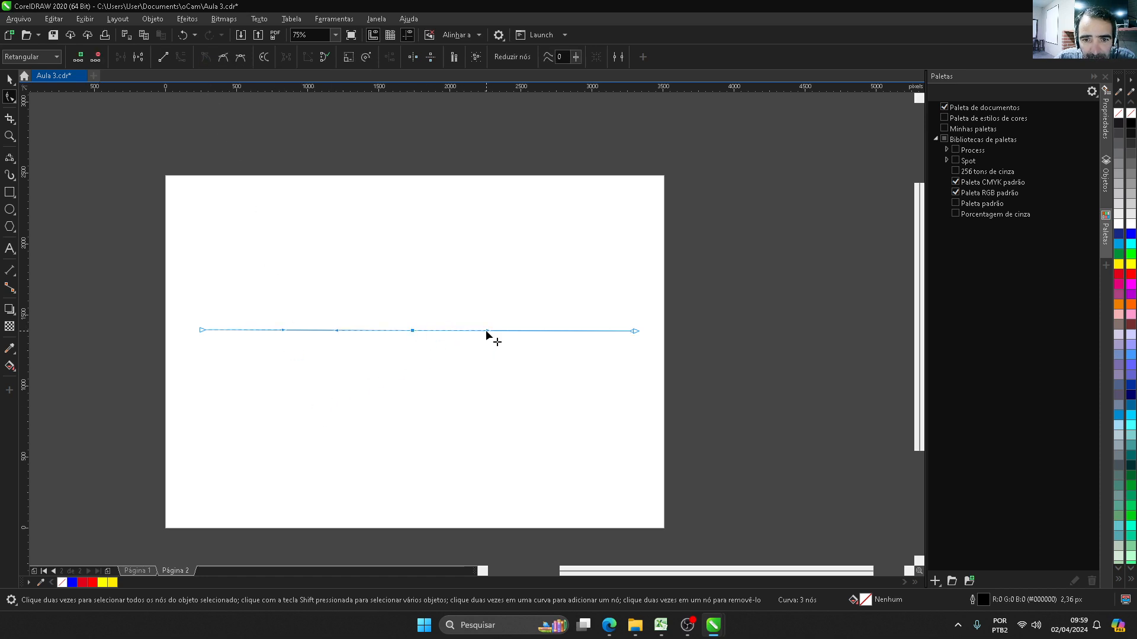
Step: Try bending both segments independently with the cusp node's handles, first downward and then upward, and undo all the handle moves
left_click_drag(489, 332, 463, 461)
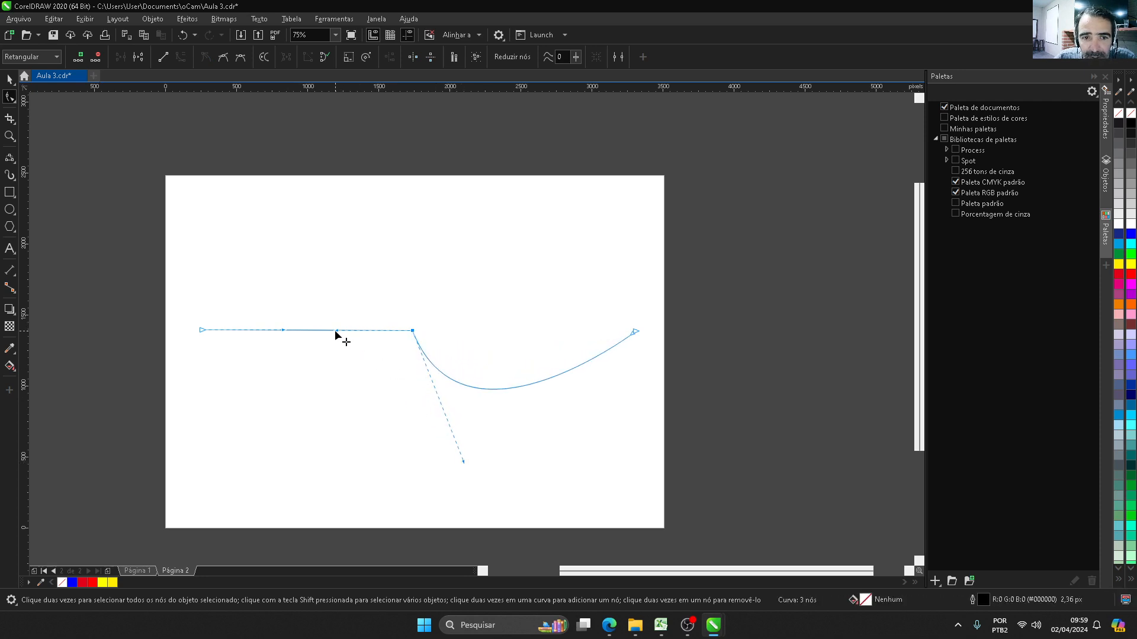
left_click_drag(337, 331, 358, 467)
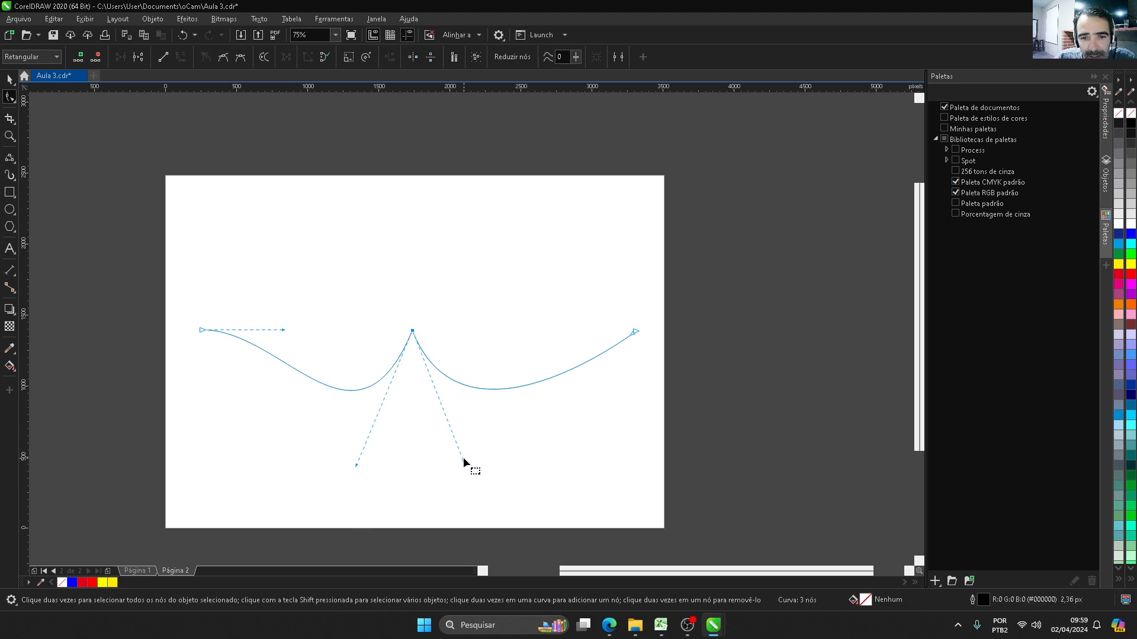
left_click_drag(464, 465, 580, 191)
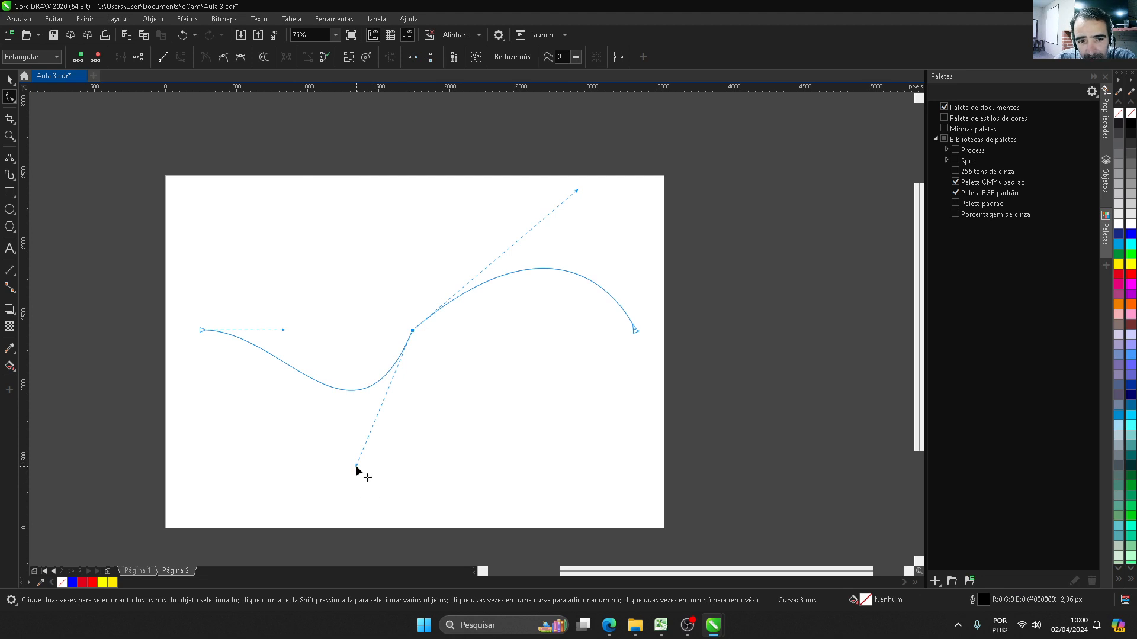
left_click_drag(357, 473, 328, 186)
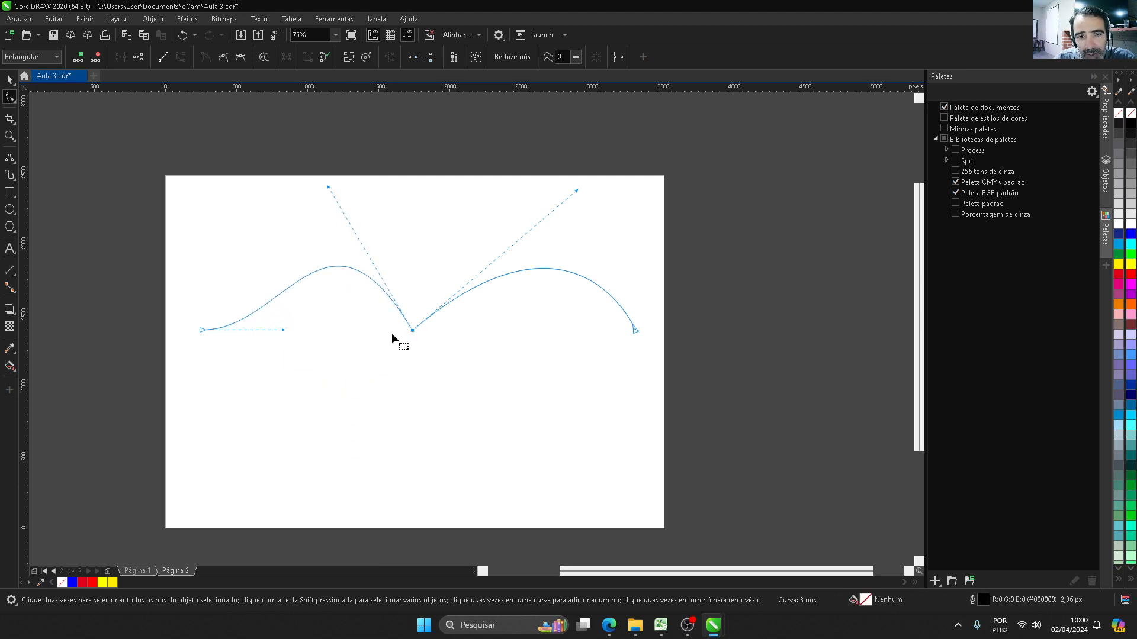
key("ctrl+z")
key("ctrl+z")
key("ctrl+z")
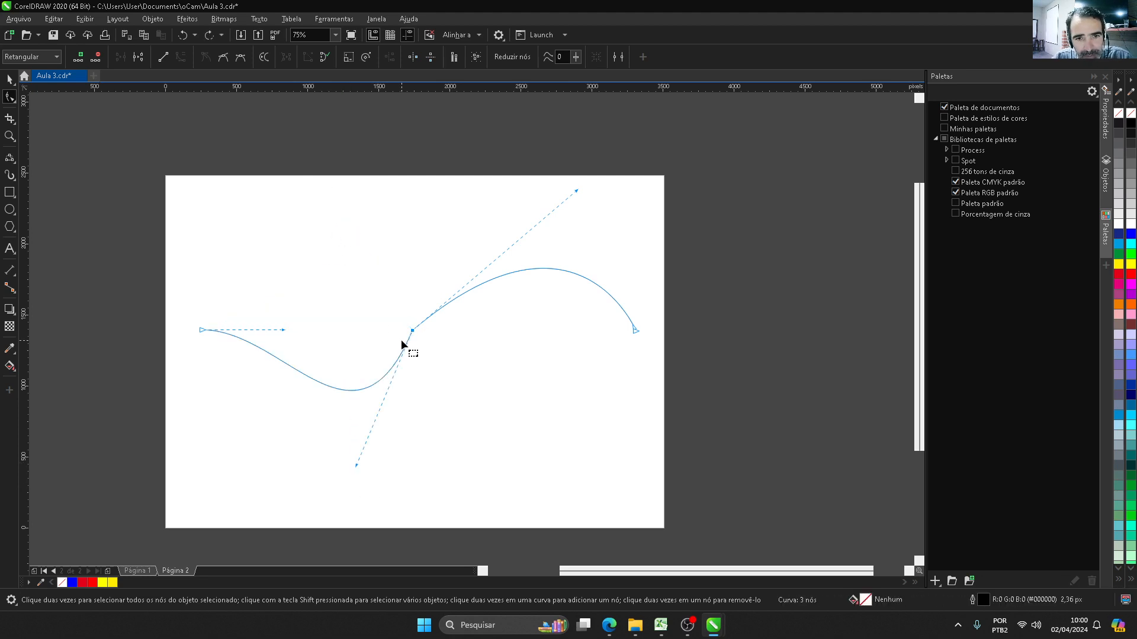
key("ctrl+z")
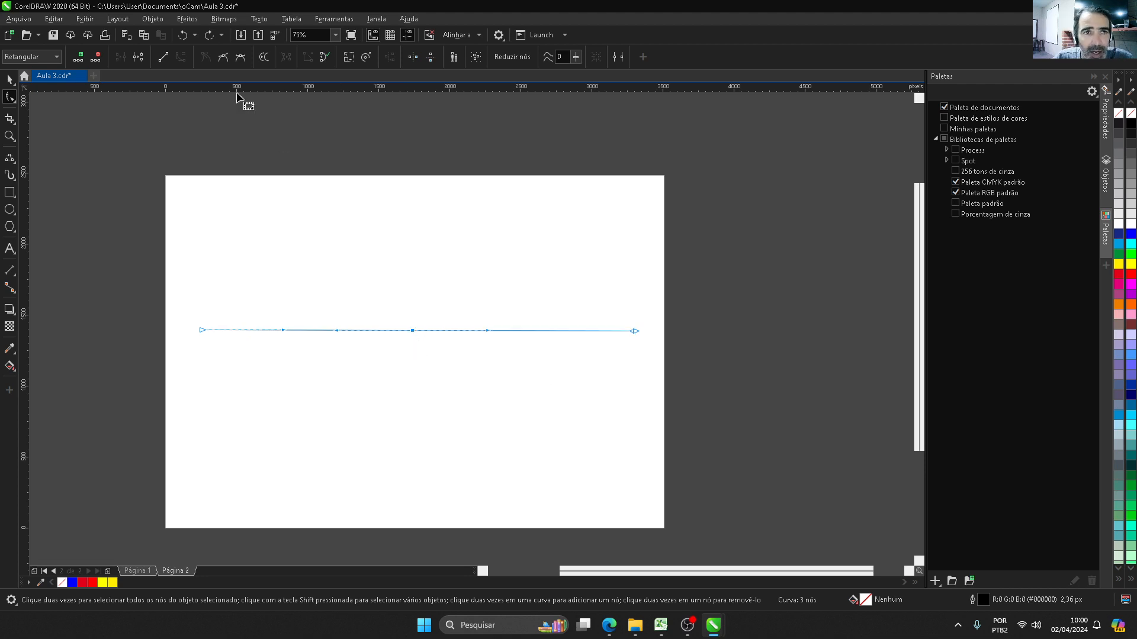
Step: Make the middle node symmetrical, try swinging its right handle upward, and undo the bend
left_click(241, 61)
left_click_drag(487, 334, 518, 238)
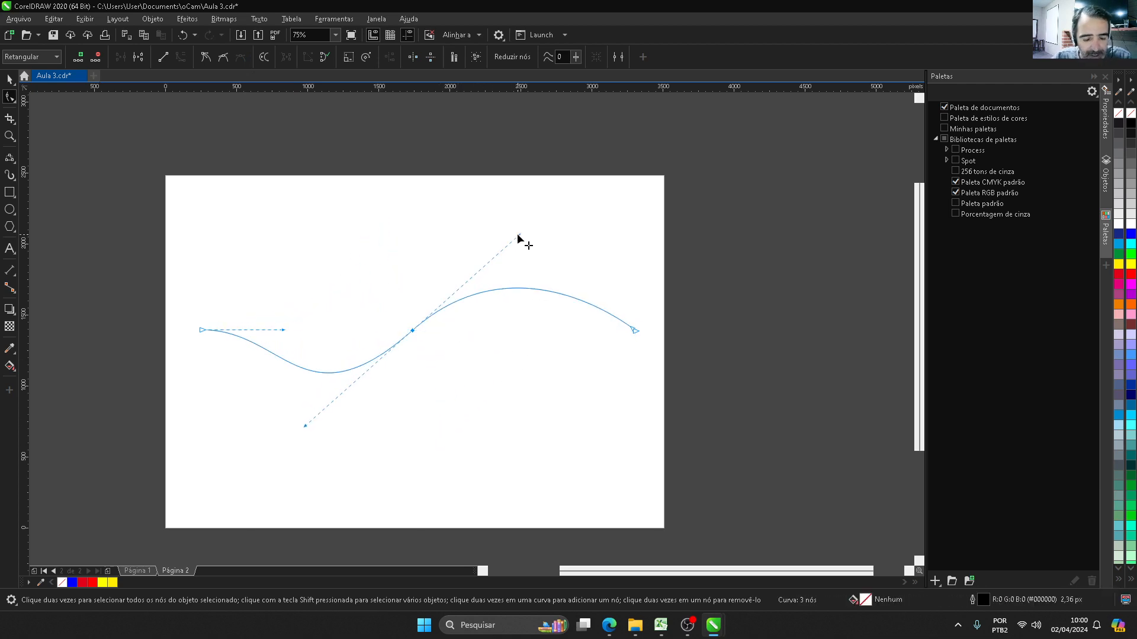
key("ctrl+z")
left_click(488, 360)
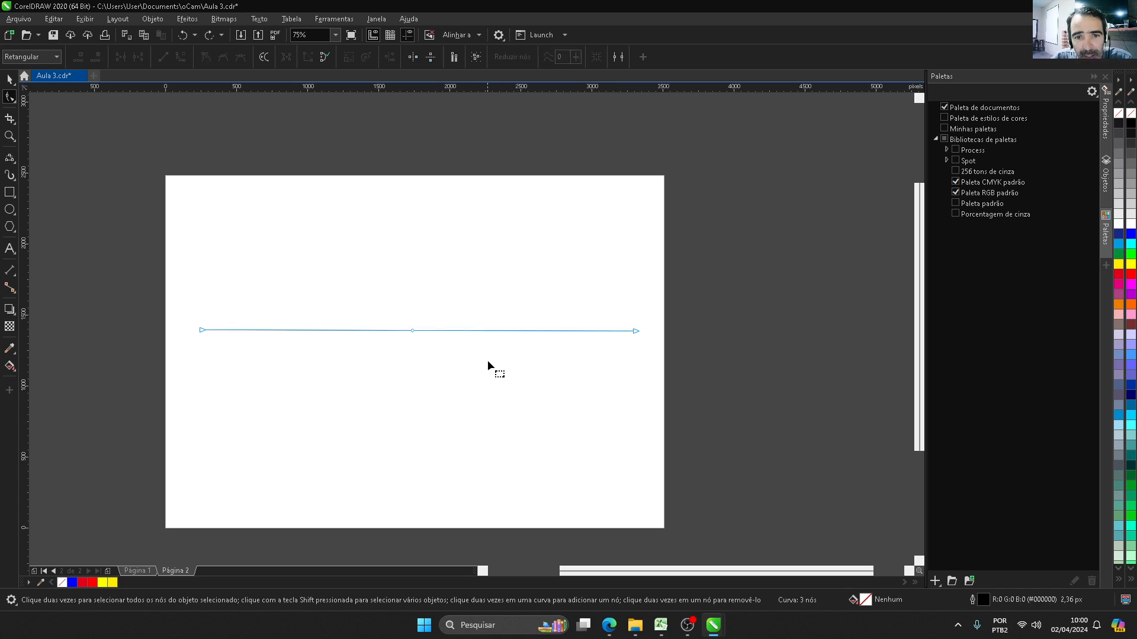
Step: Arch the right segment upward and convert it to a straight line
left_click_drag(513, 330, 526, 284)
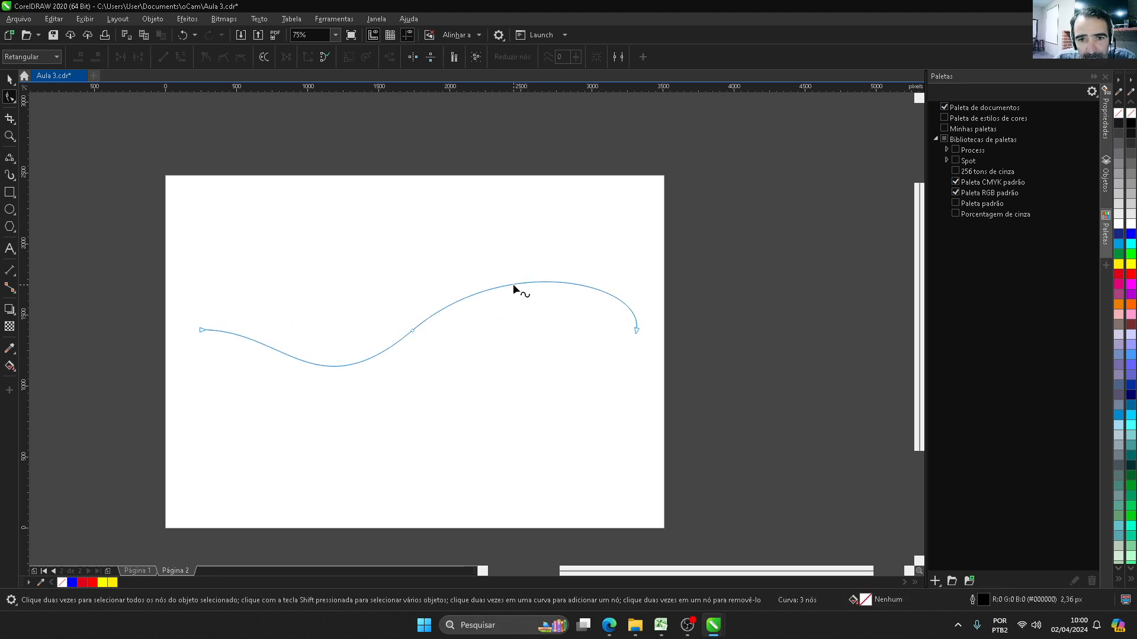
left_click(513, 283)
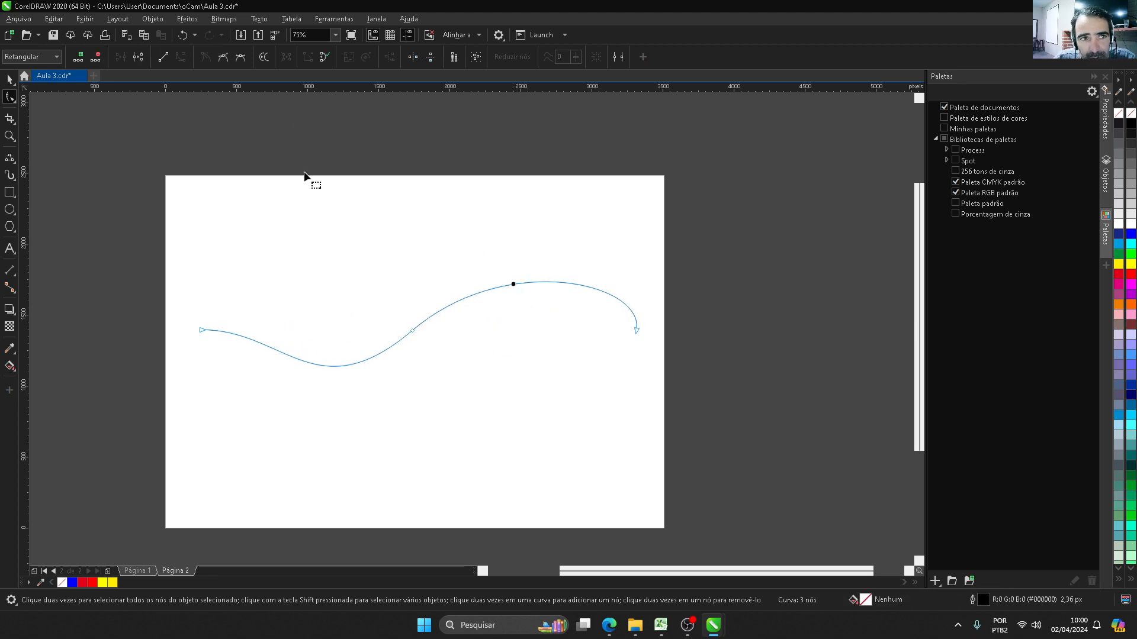
left_click(170, 58)
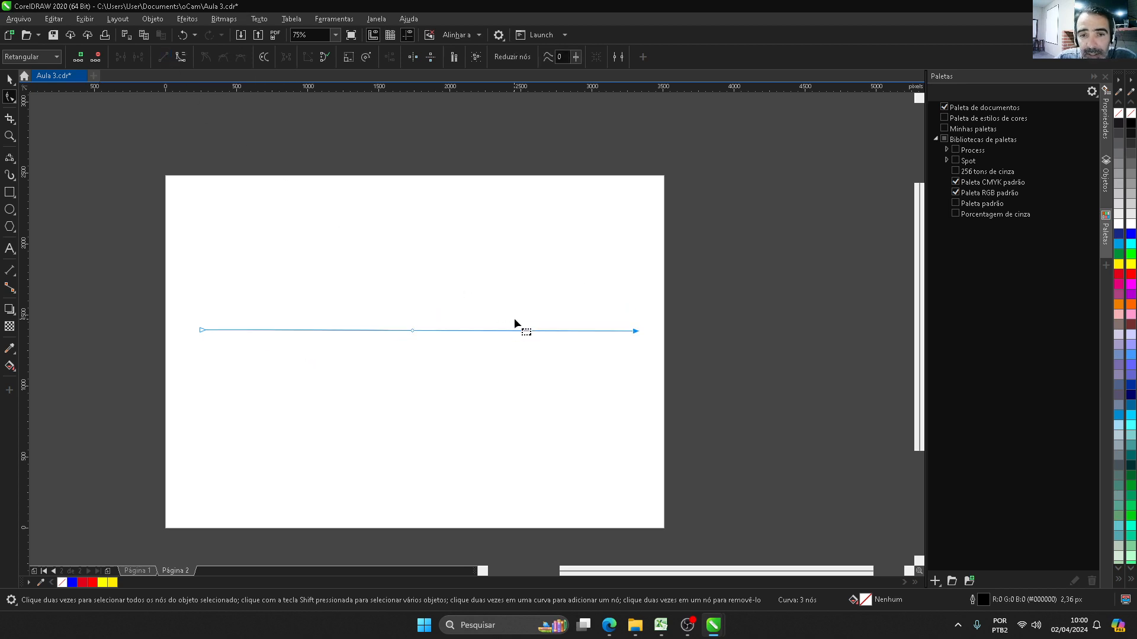
Step: Move the straight right segment up and then down so that it ends below the curve's left endpoint
left_click_drag(523, 330, 515, 240)
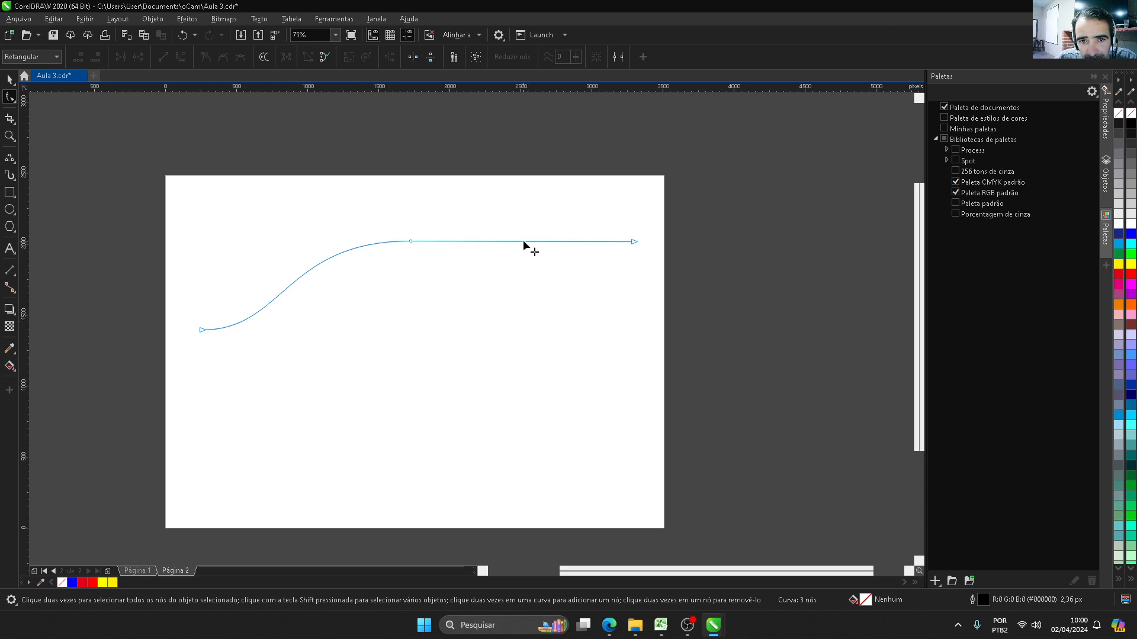
left_click_drag(524, 242, 510, 405)
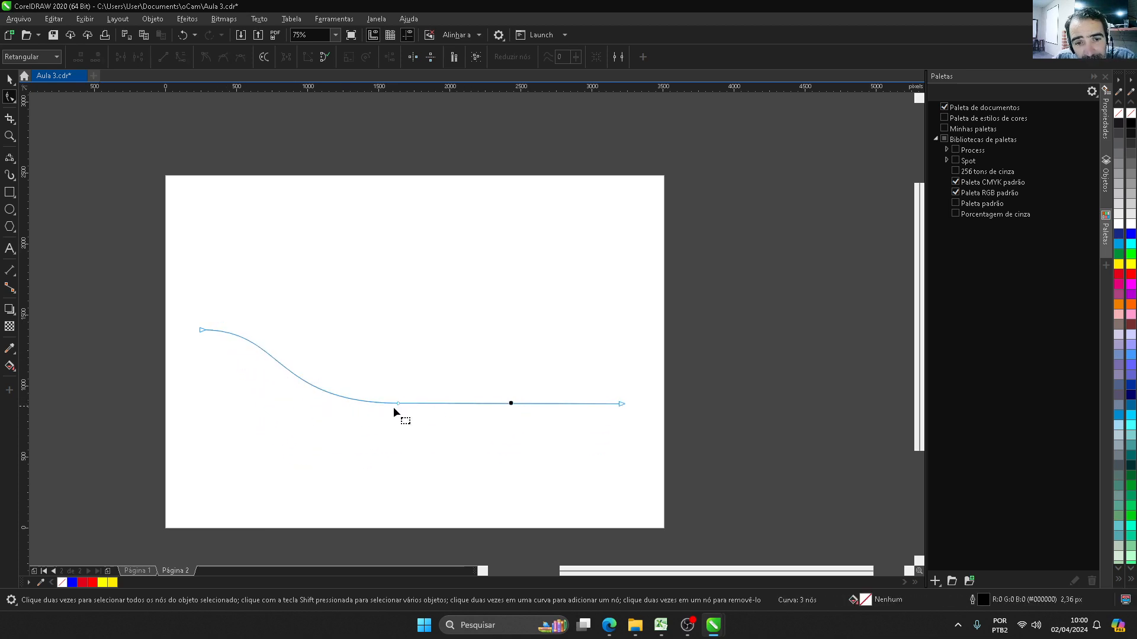
Step: Convert the straight right segment to a curve and arch it upward by about 475 px
left_click(503, 403)
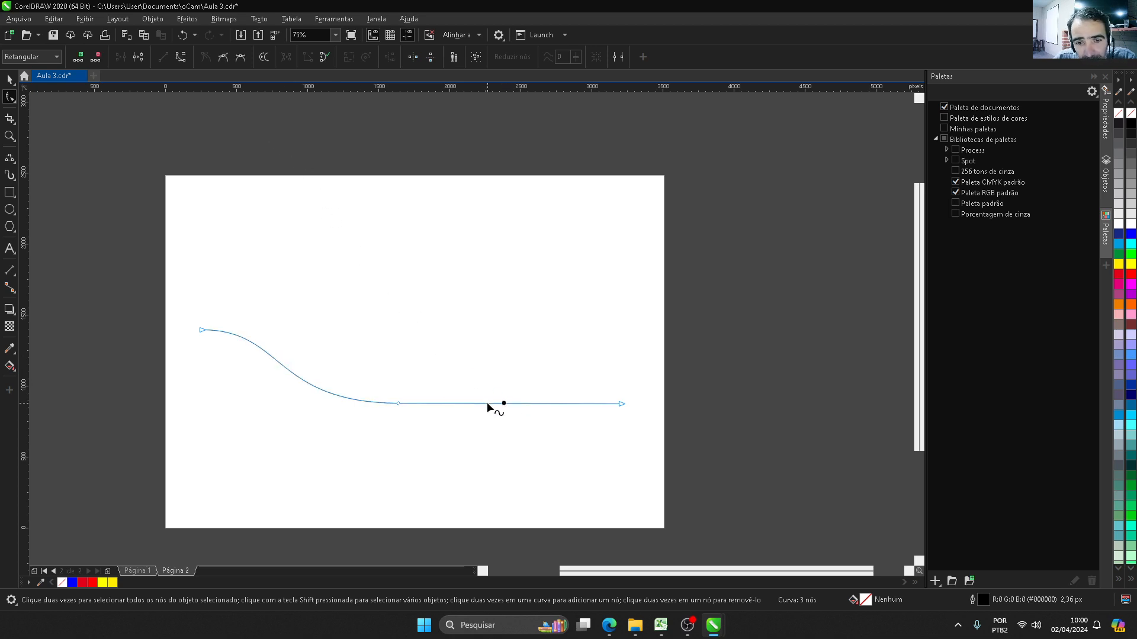
left_click(486, 403)
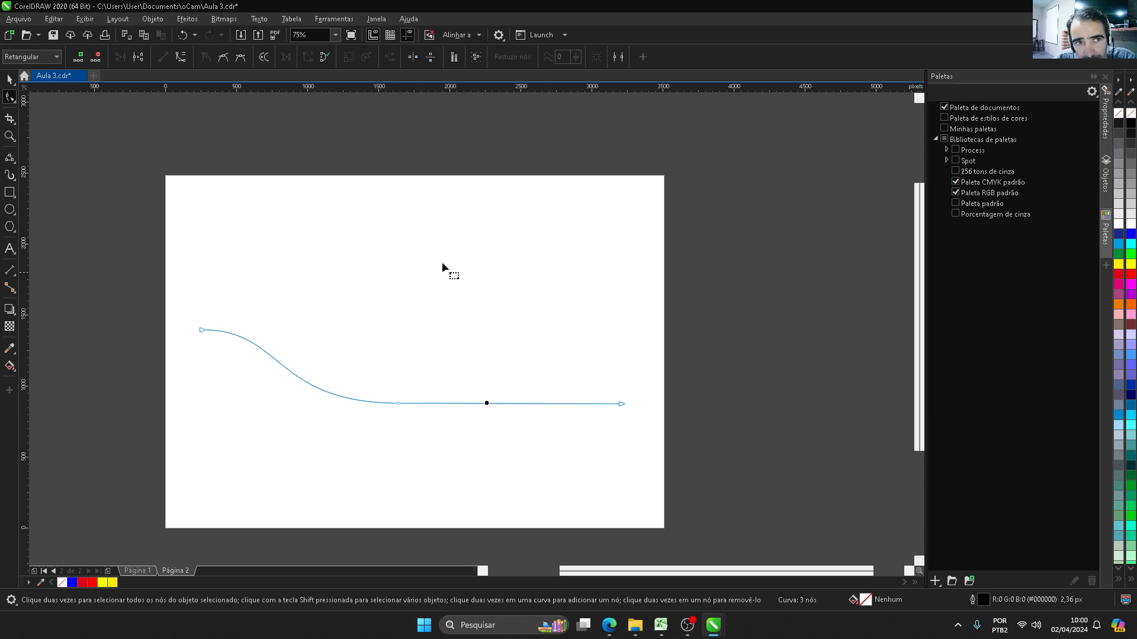
left_click(179, 59)
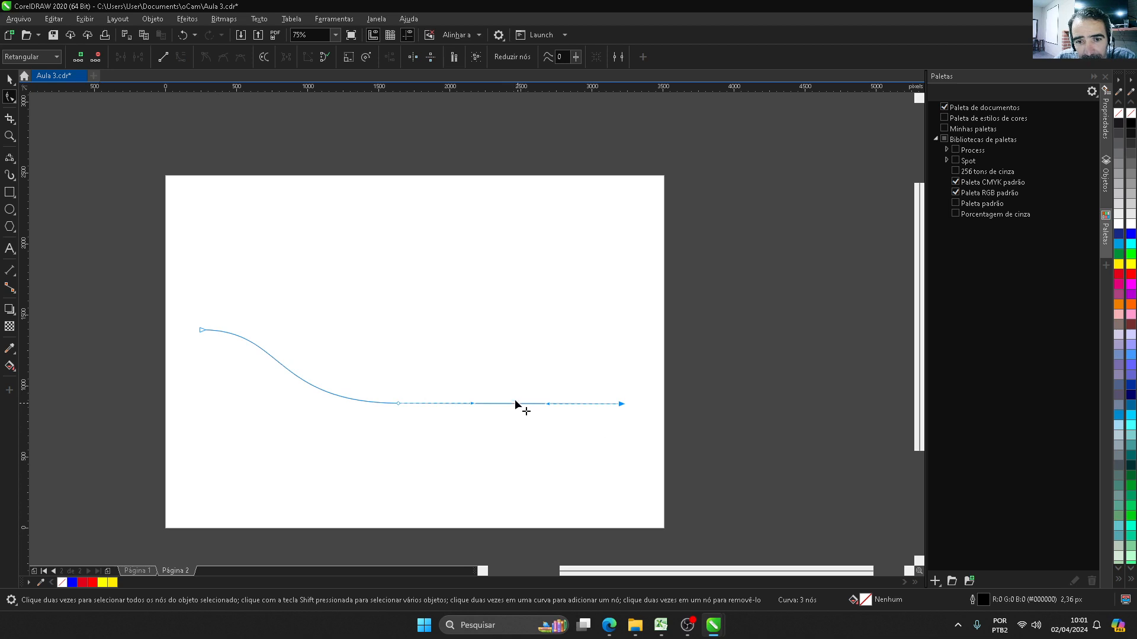
left_click_drag(517, 403, 503, 339)
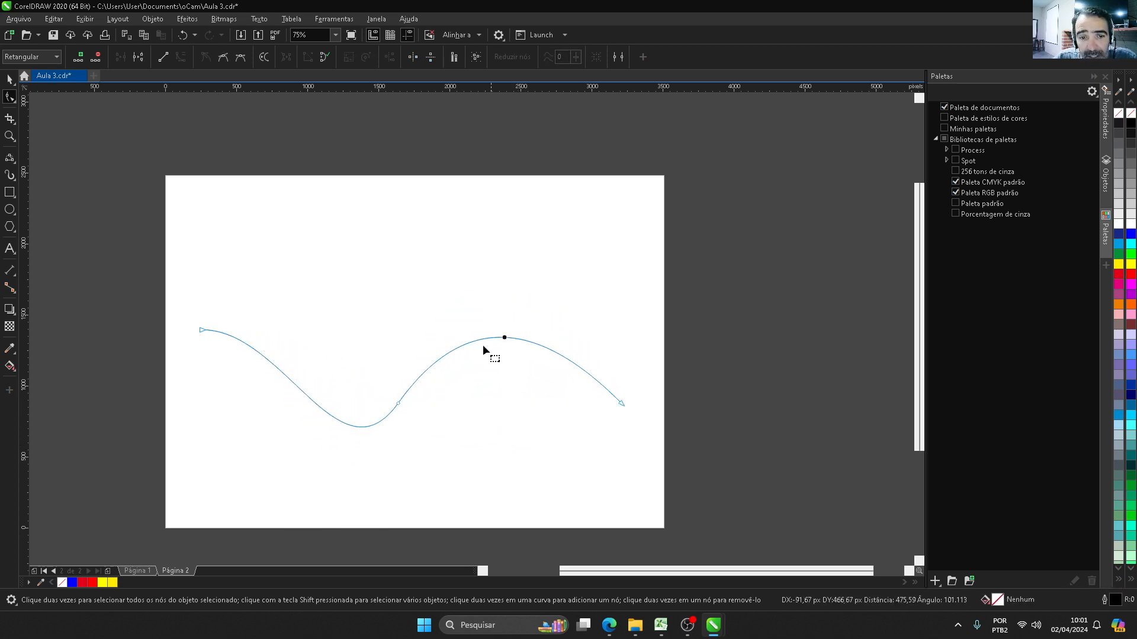
Step: Convert the middle node to a cusp, try bending the right segment with its handle, and undo the handle moves
left_click(397, 402)
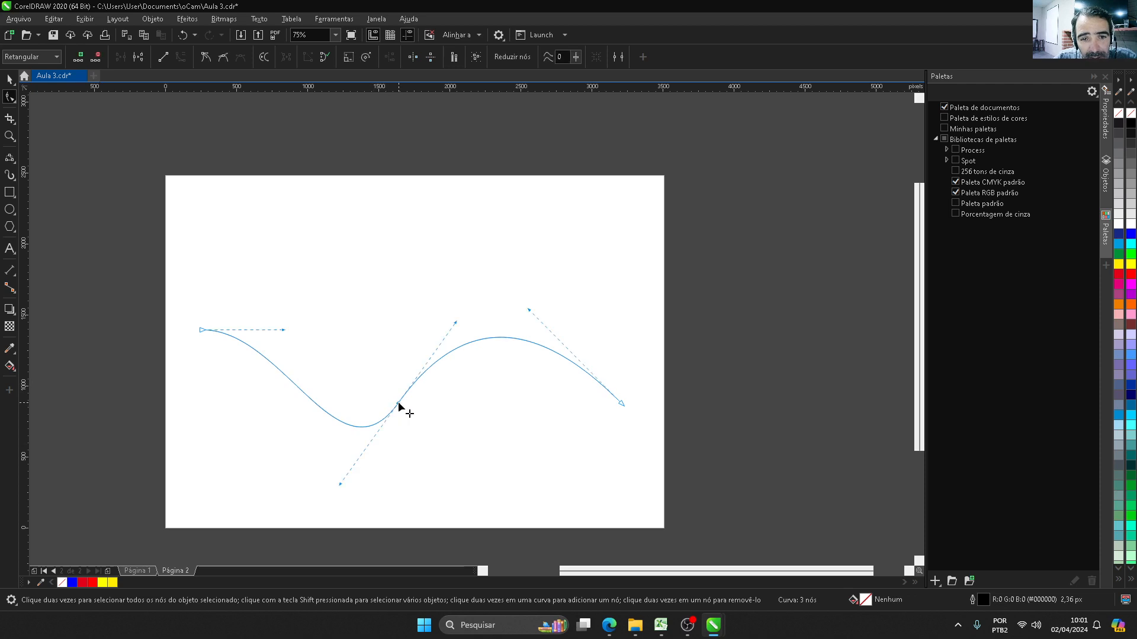
left_click(209, 61)
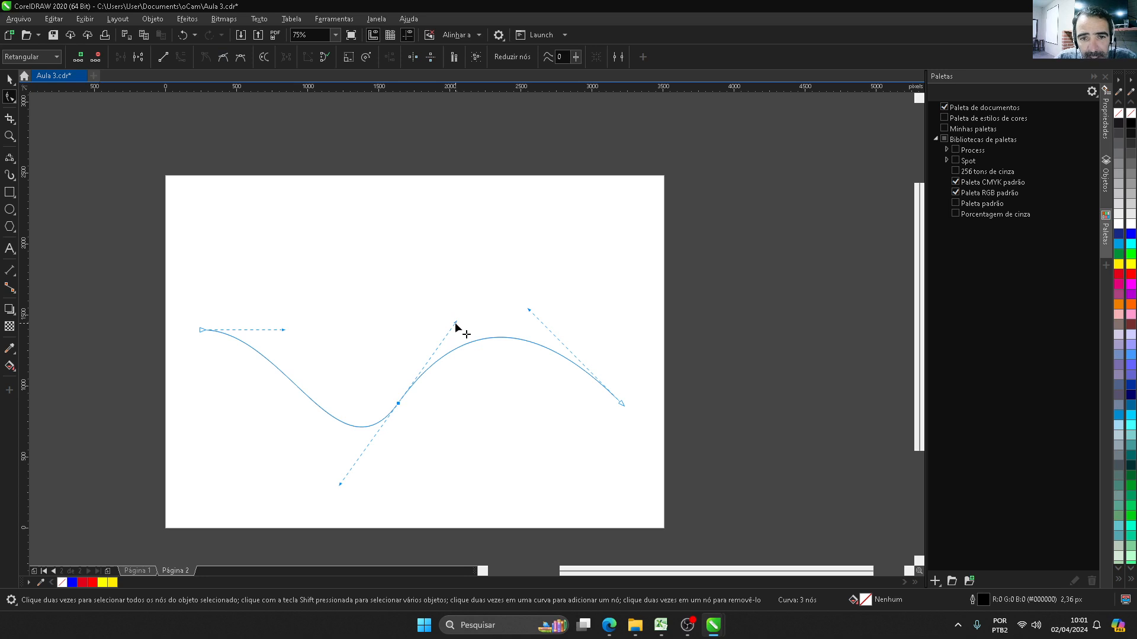
left_click_drag(457, 323, 465, 234)
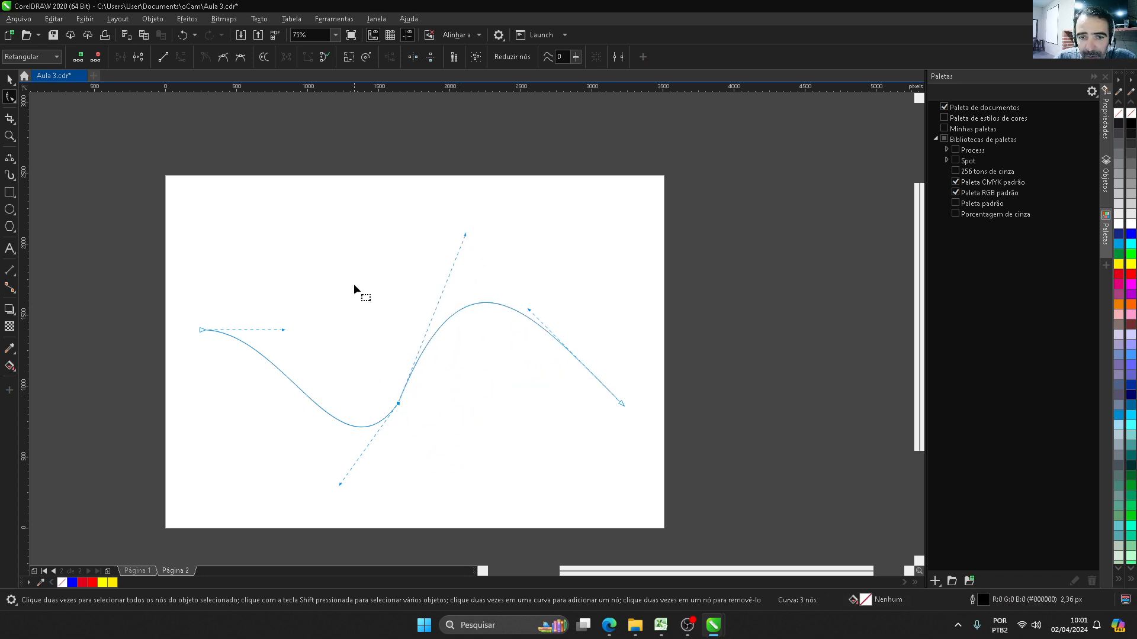
key("ctrl+z")
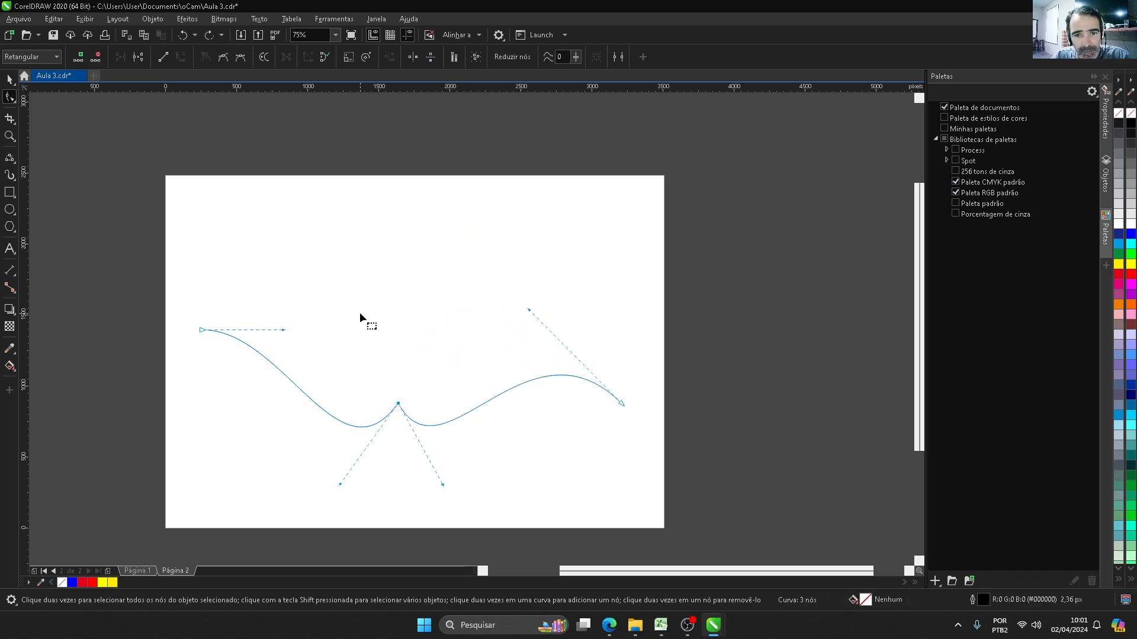
key("ctrl+shift+z")
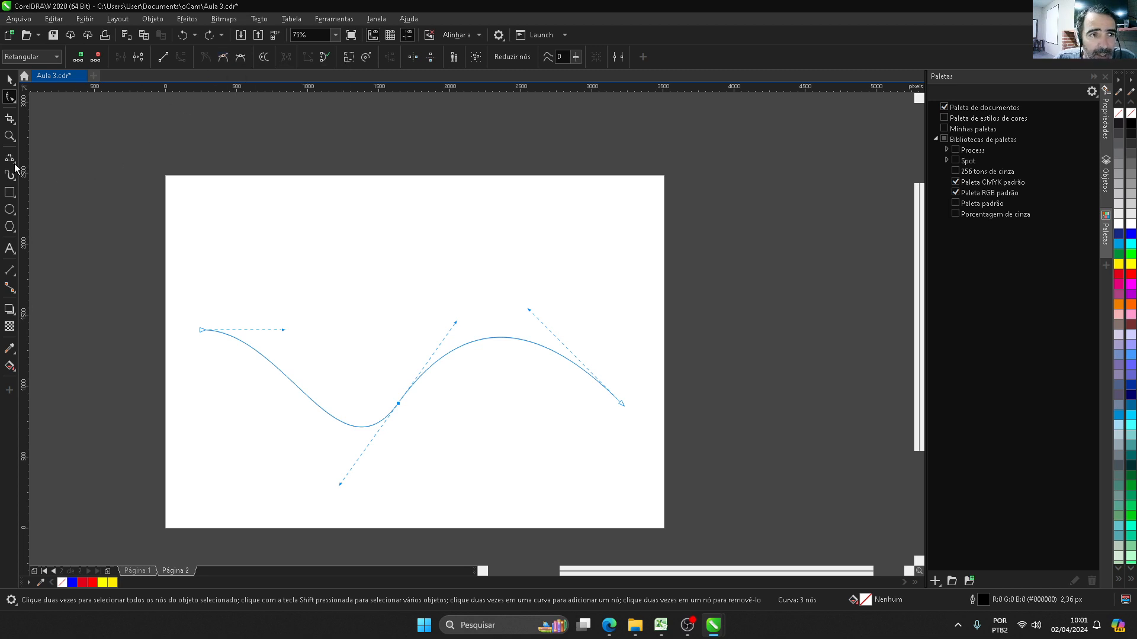
Step: Draw two freehand scribbles above the wave curve: a small m shape and a W shape about 684 by 588 px
left_click(17, 125)
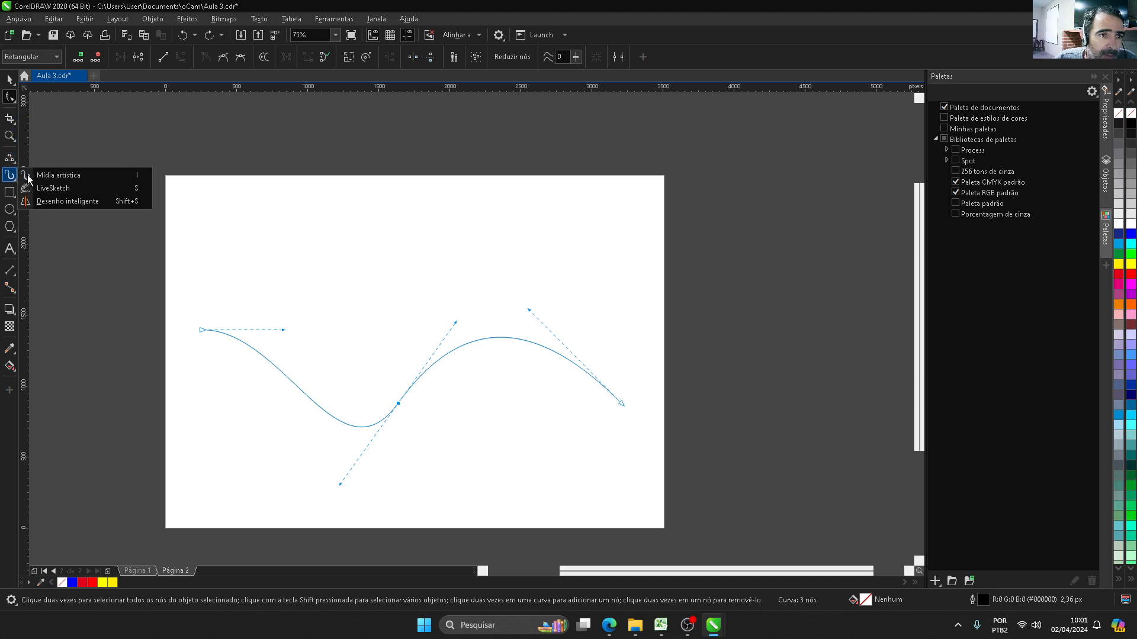
mouse_move(9, 159)
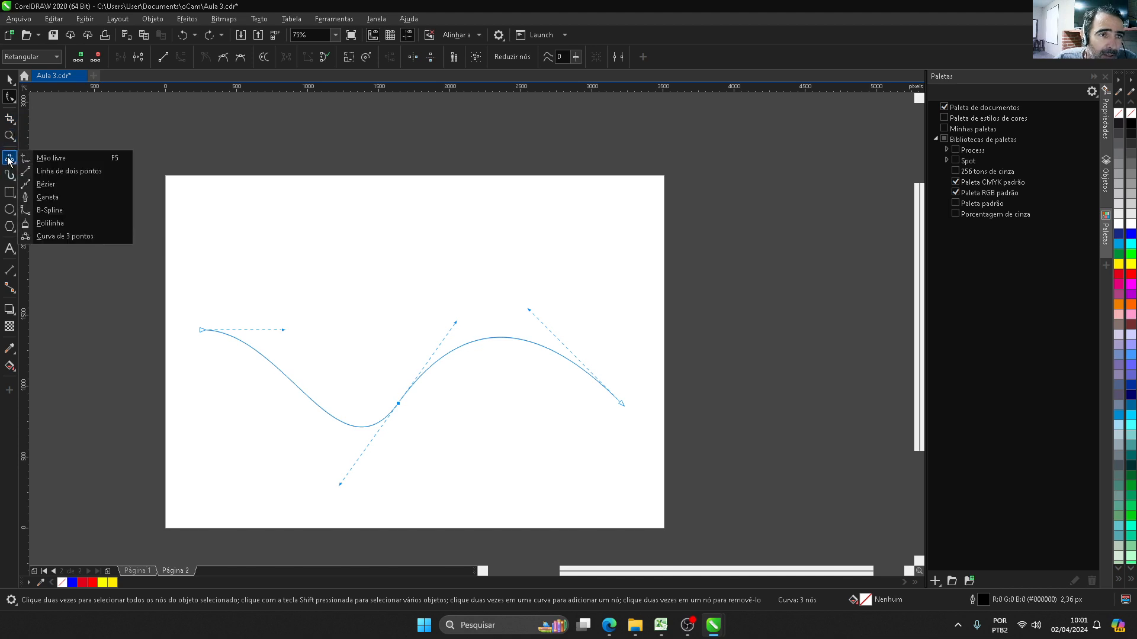
left_click(45, 159)
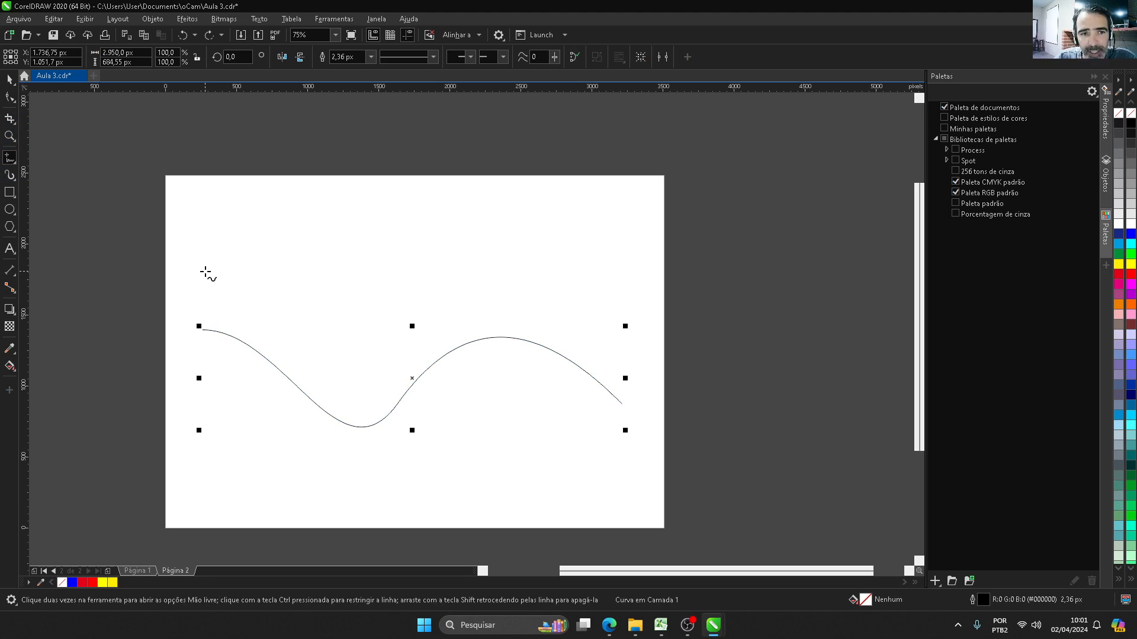
mouse_move(204, 283)
left_mouse_down()
mouse_move(221, 251)
mouse_move(225, 274)
mouse_move(247, 246)
mouse_move(256, 262)
mouse_move(302, 221)
mouse_move(313, 231)
mouse_move(306, 298)
mouse_move(341, 221)
mouse_move(353, 298)
mouse_move(391, 214)
left_mouse_up()
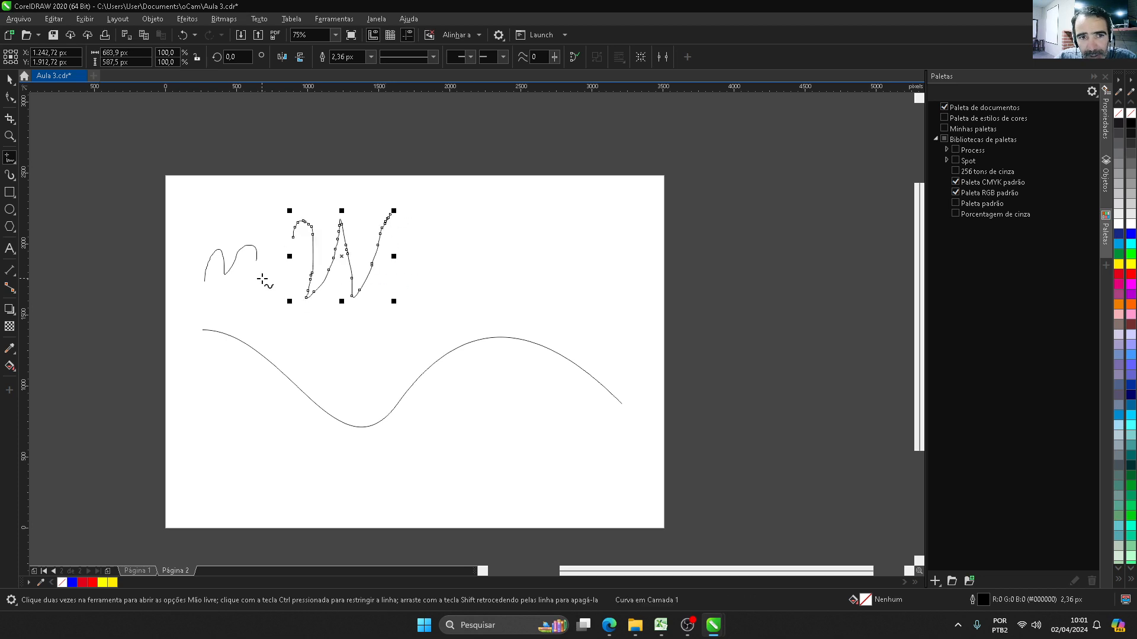
Step: Select all nodes of the W-shaped freehand curve and make them smooth
left_click(10, 80)
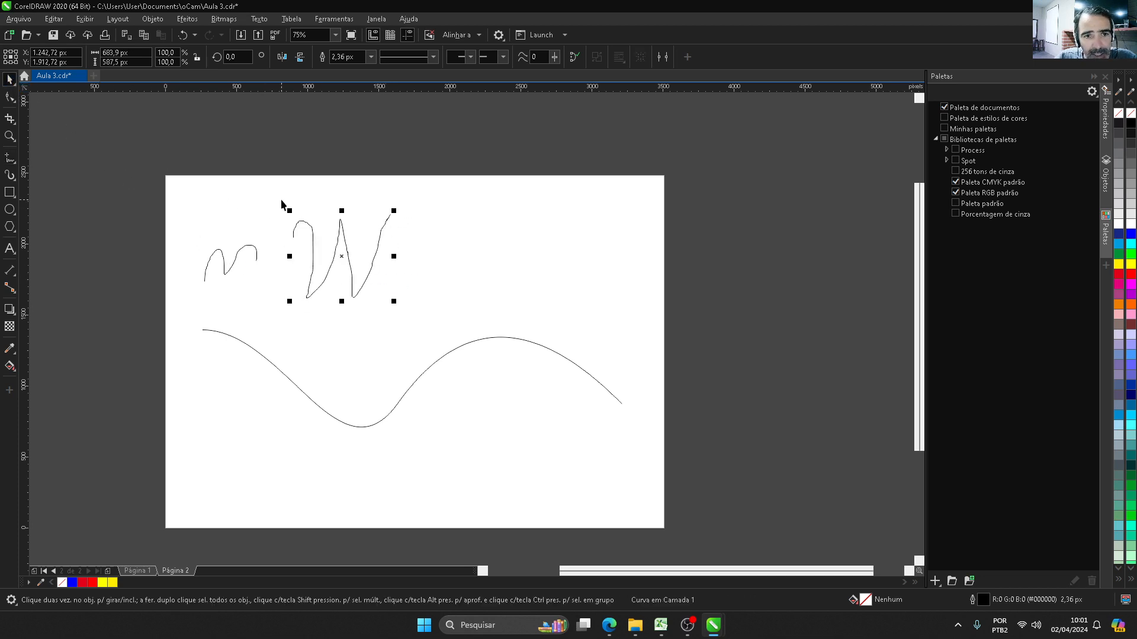
left_click(288, 194)
left_click(303, 225)
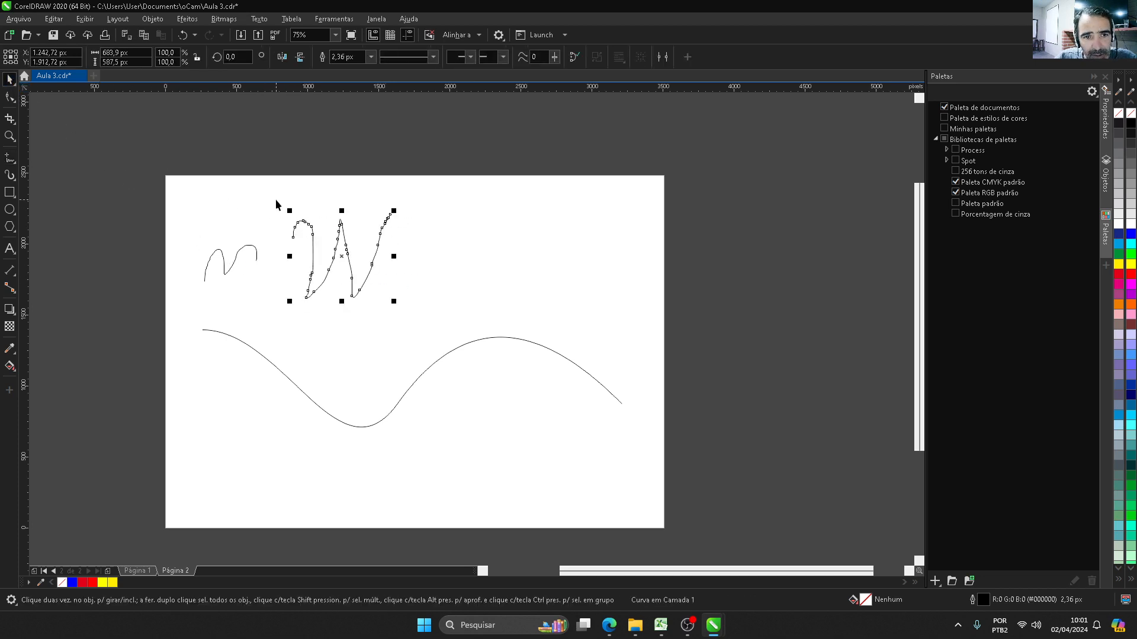
left_click_drag(276, 199, 421, 314)
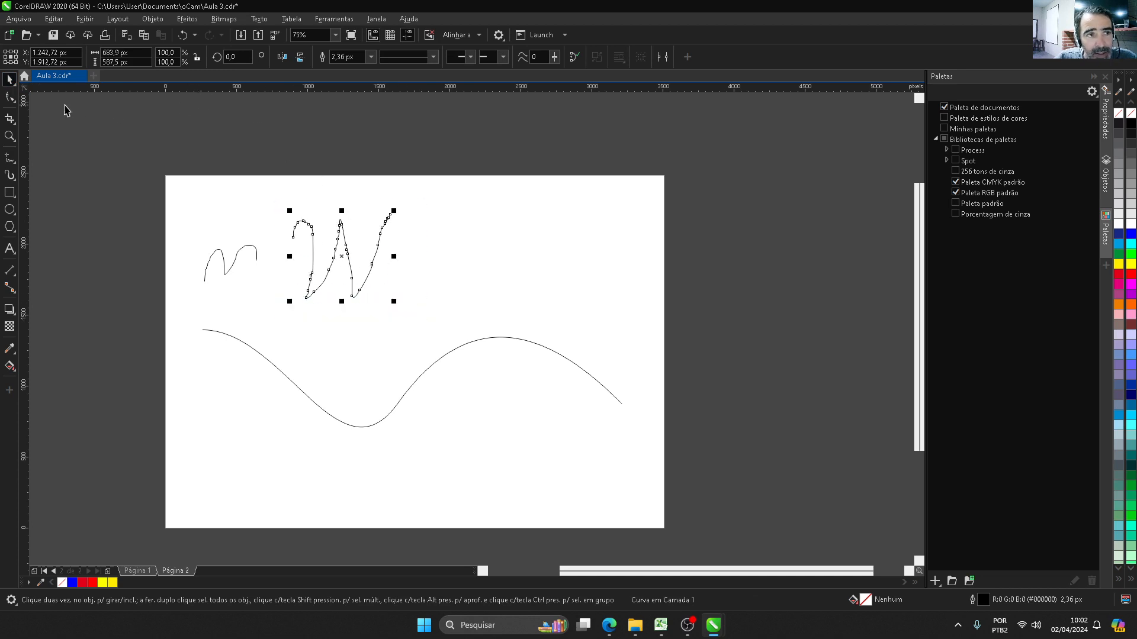
left_click(10, 97)
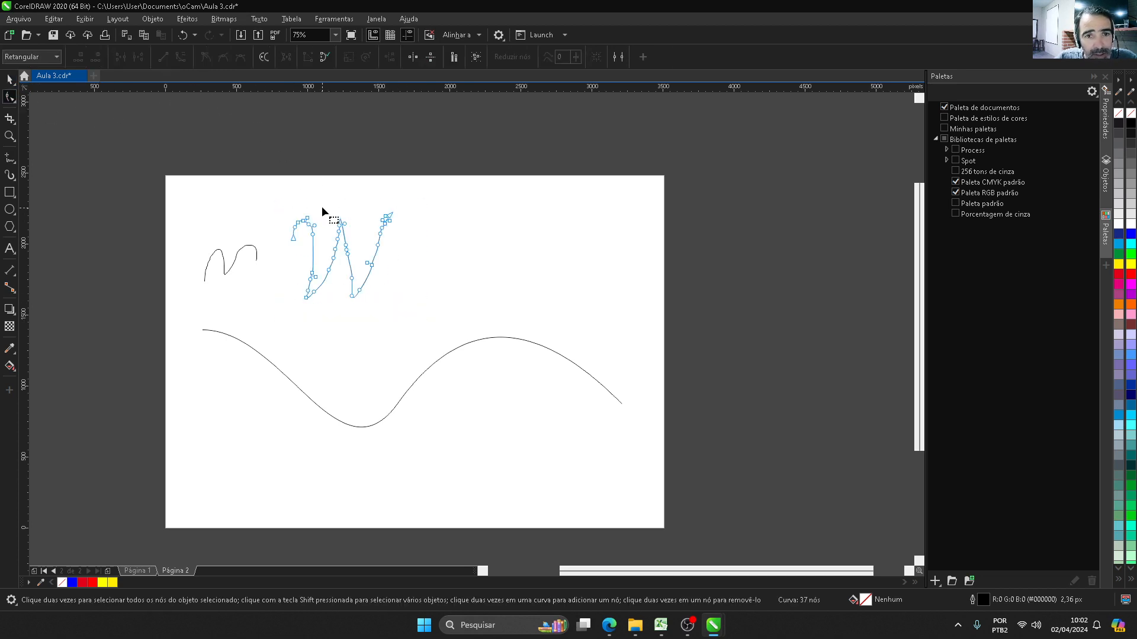
left_click_drag(279, 184, 420, 311)
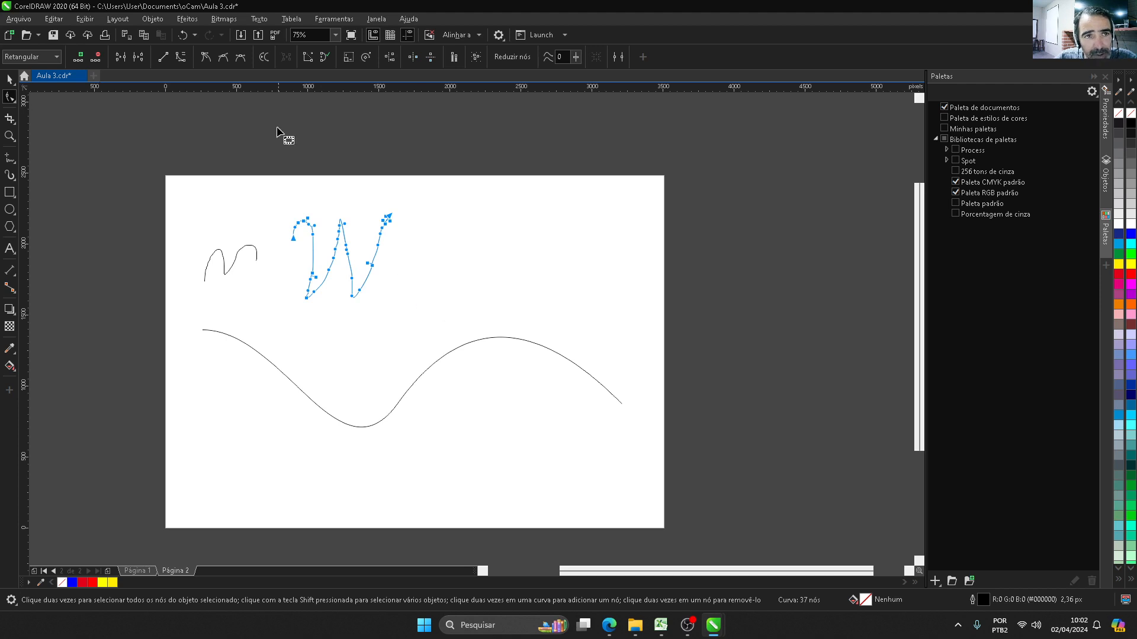
left_click(223, 57)
scroll(307, 221, "up", 3)
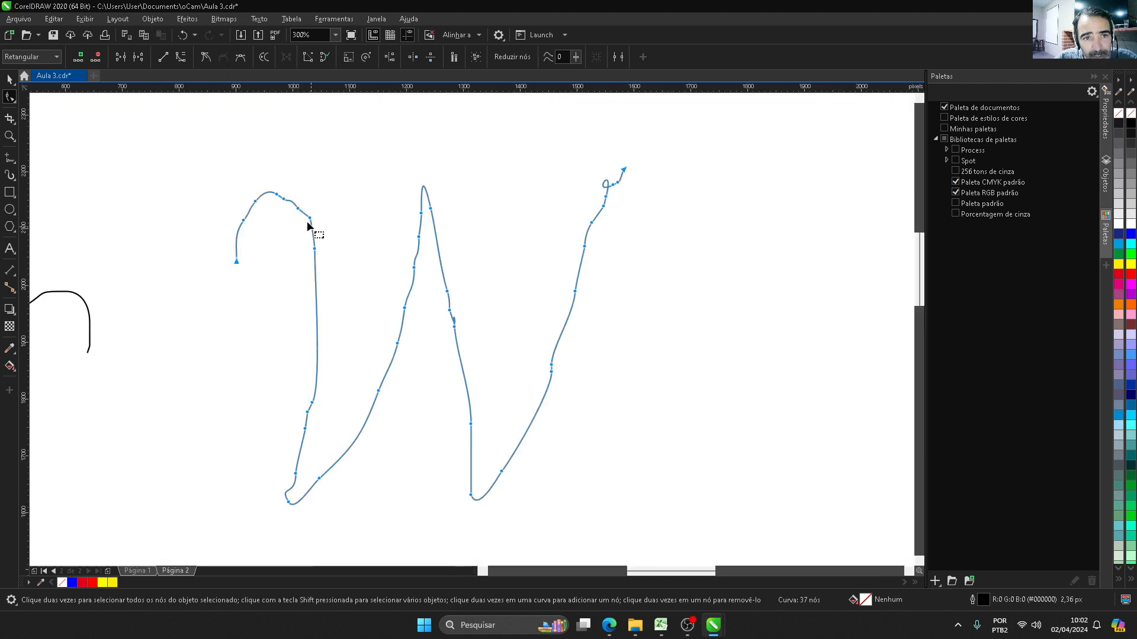
scroll(307, 221, "up", 2)
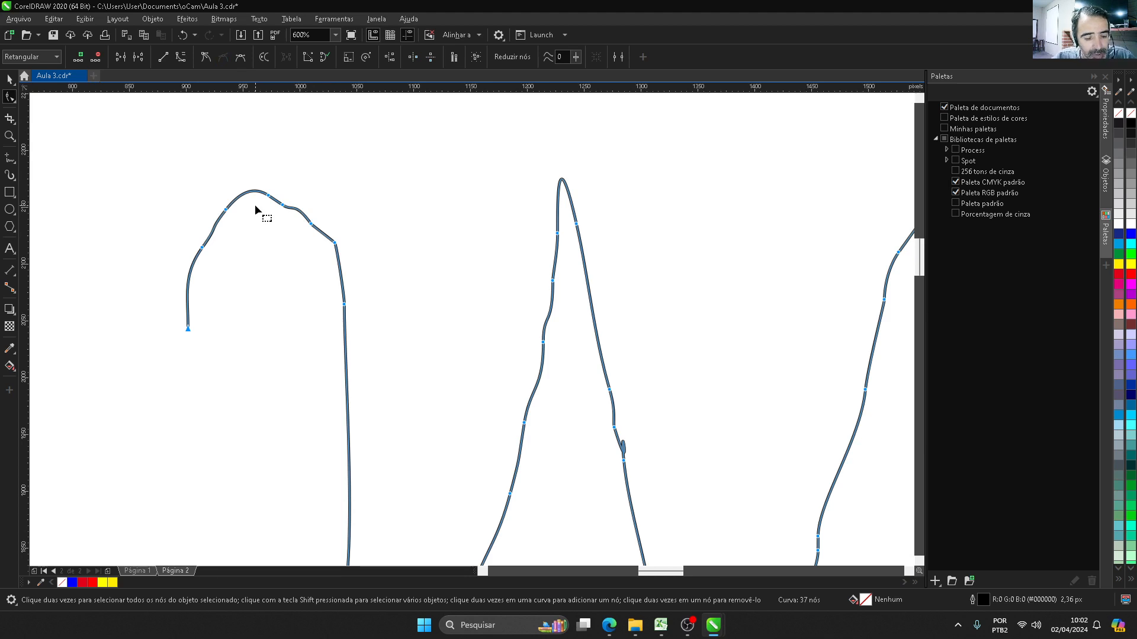
Step: Undo the smoothing of the W-shaped curve's nodes and reapply it for comparison
key("ctrl+z")
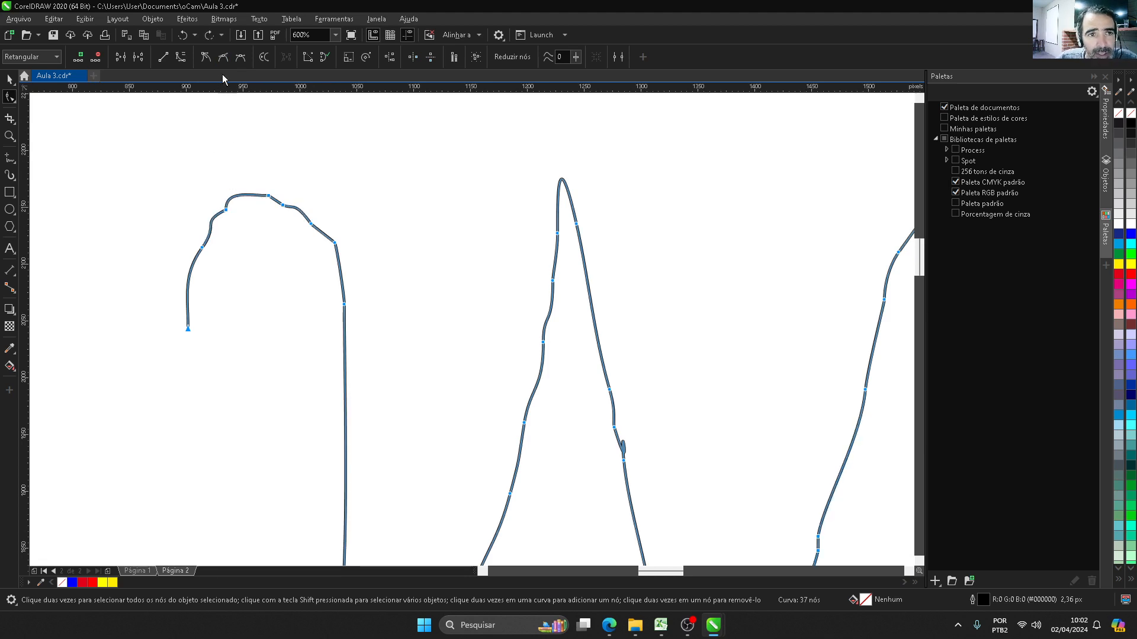
left_click(224, 57)
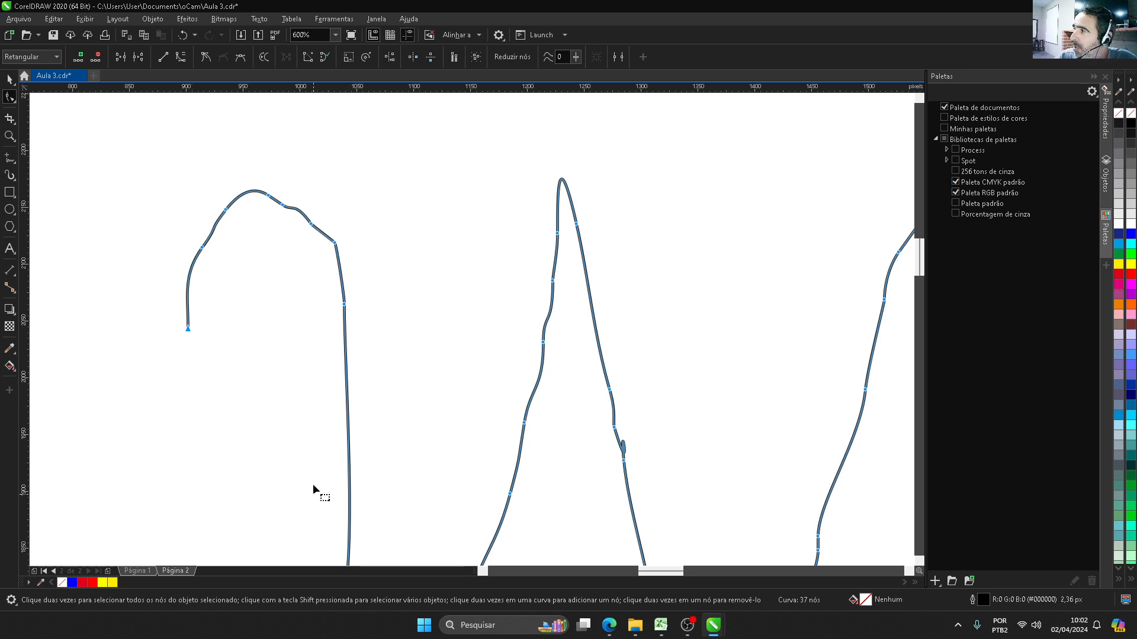
Step: Examine the smoothed nodes up close along the W-shaped curve's first arch and its final tail
scroll(317, 443, "down", 3)
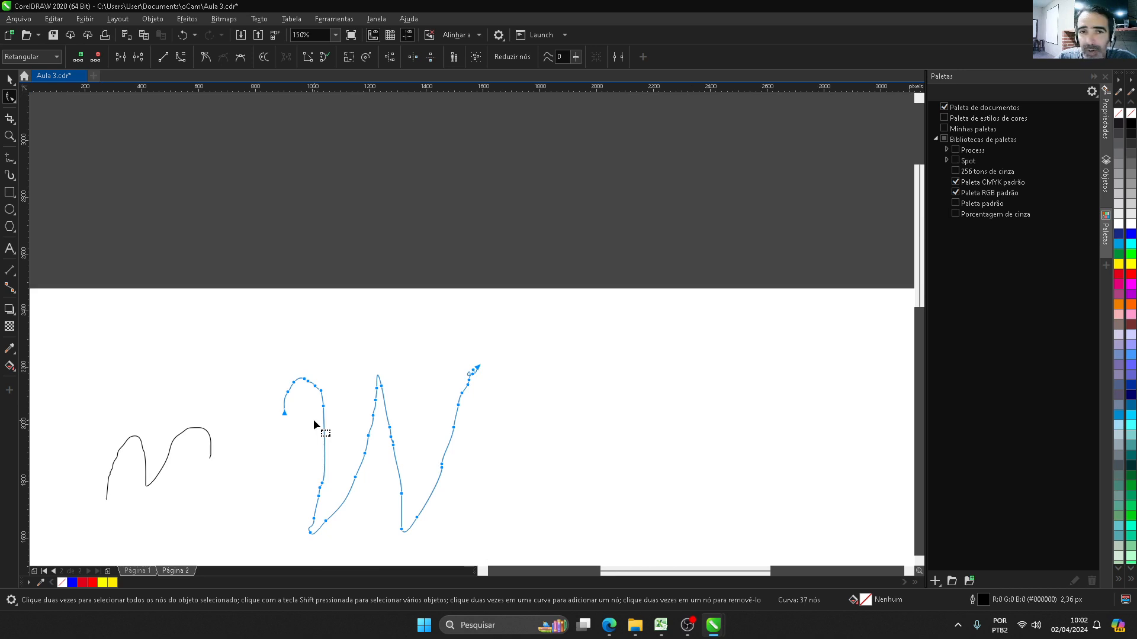
scroll(315, 413, "up", 3)
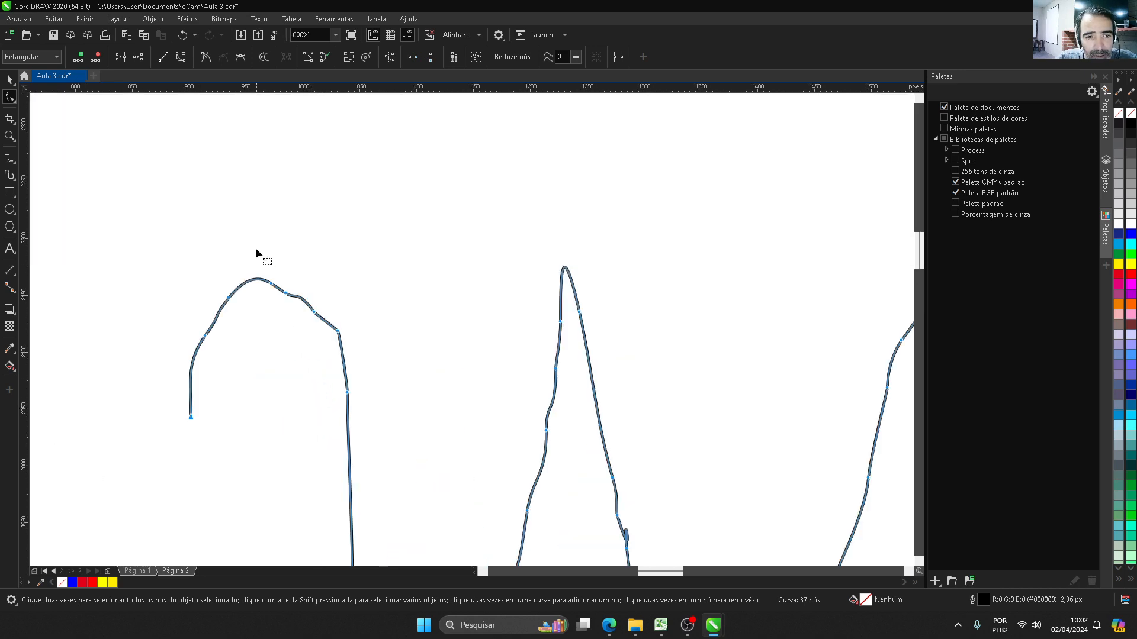
scroll(332, 350, "up", 2)
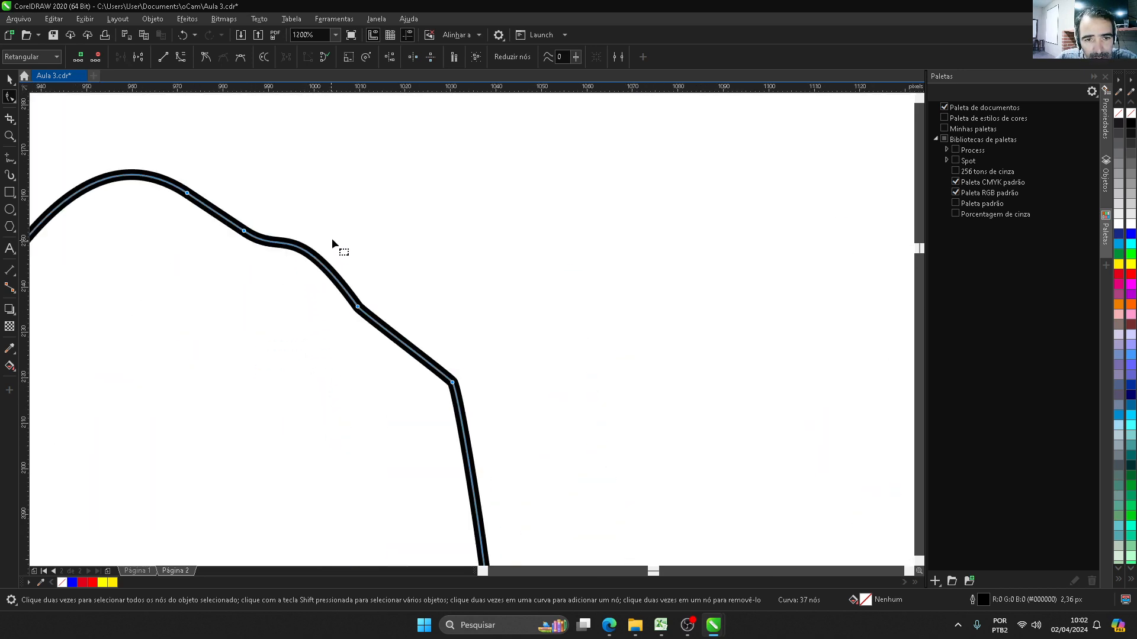
left_click_drag(465, 427, 492, 461)
scroll(233, 283, "down", 4)
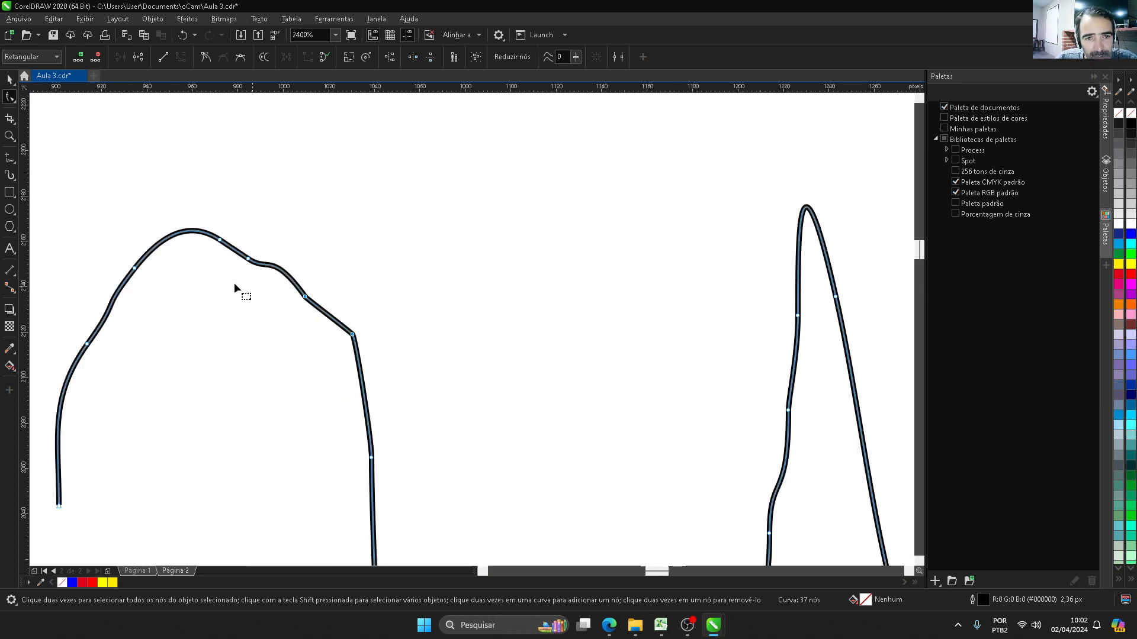
left_click_drag(489, 186, 621, 405)
scroll(614, 379, "up", 2)
scroll(587, 270, "up", 4)
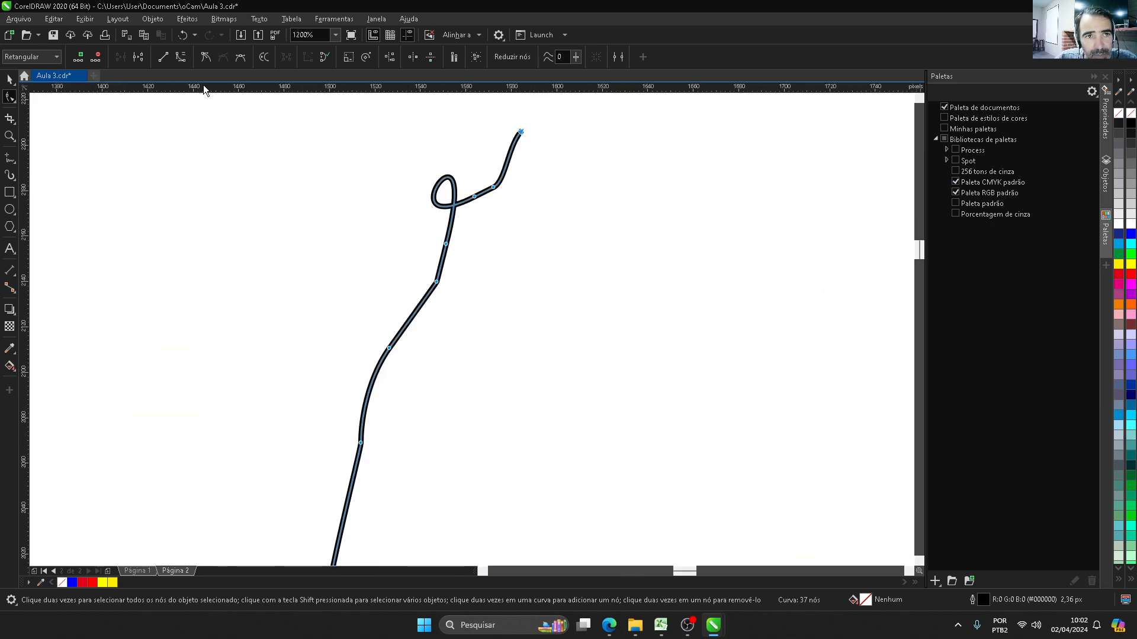
scroll(420, 286, "down", 4)
scroll(477, 306, "down", 2)
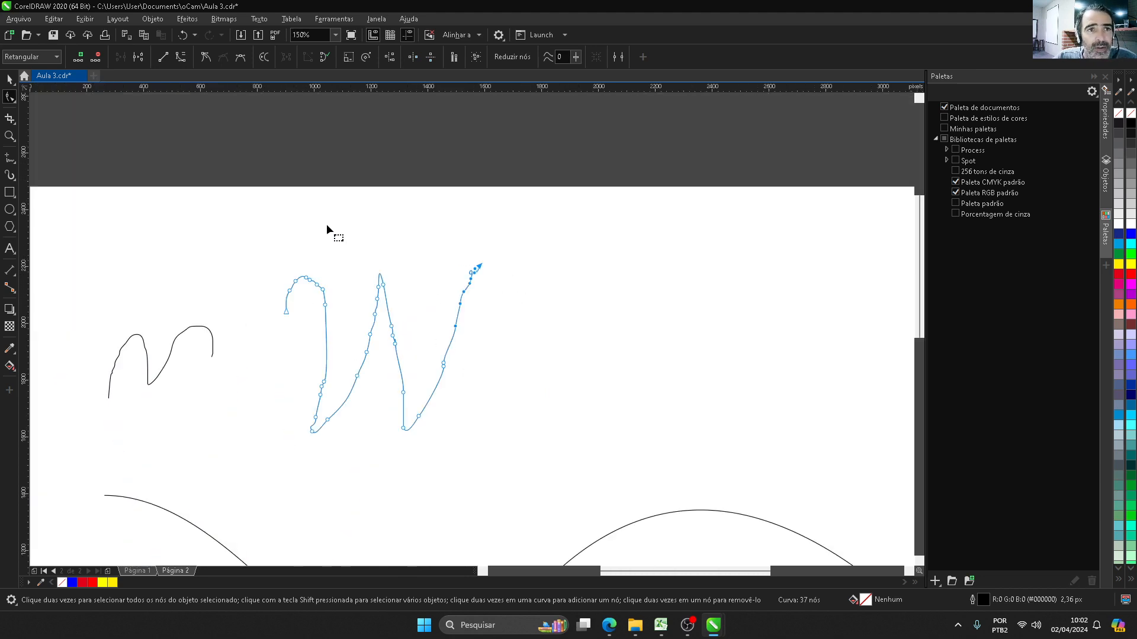
Step: Deselect the tail nodes and pull the W-shaped curve's central peak up and to the right into a broad rounded bend
left_click(308, 264)
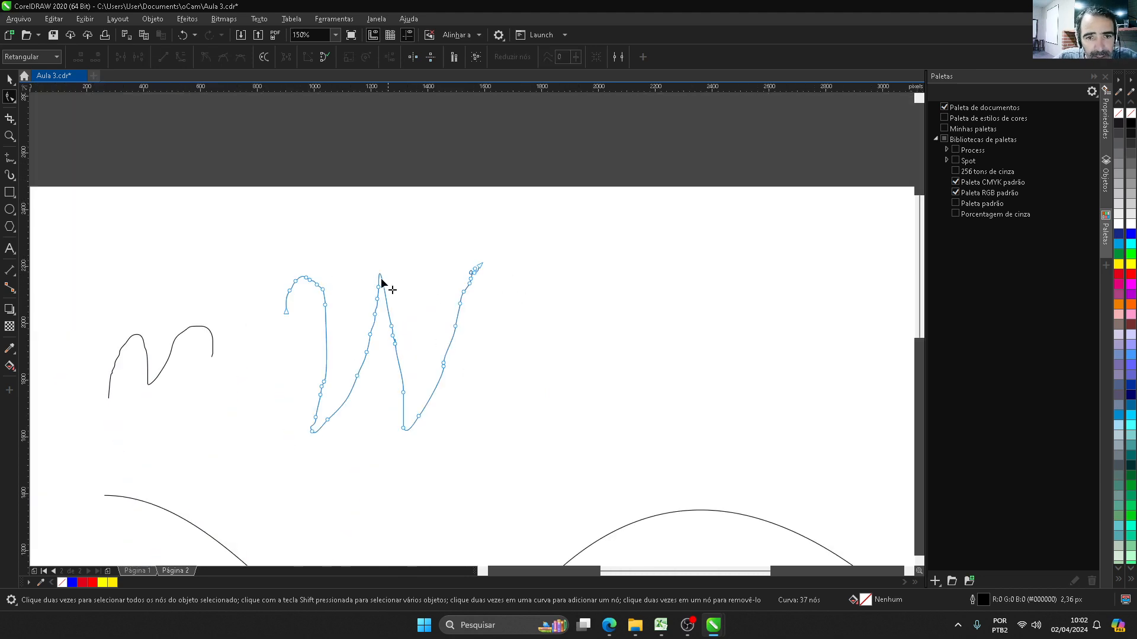
scroll(372, 269, "up", 2)
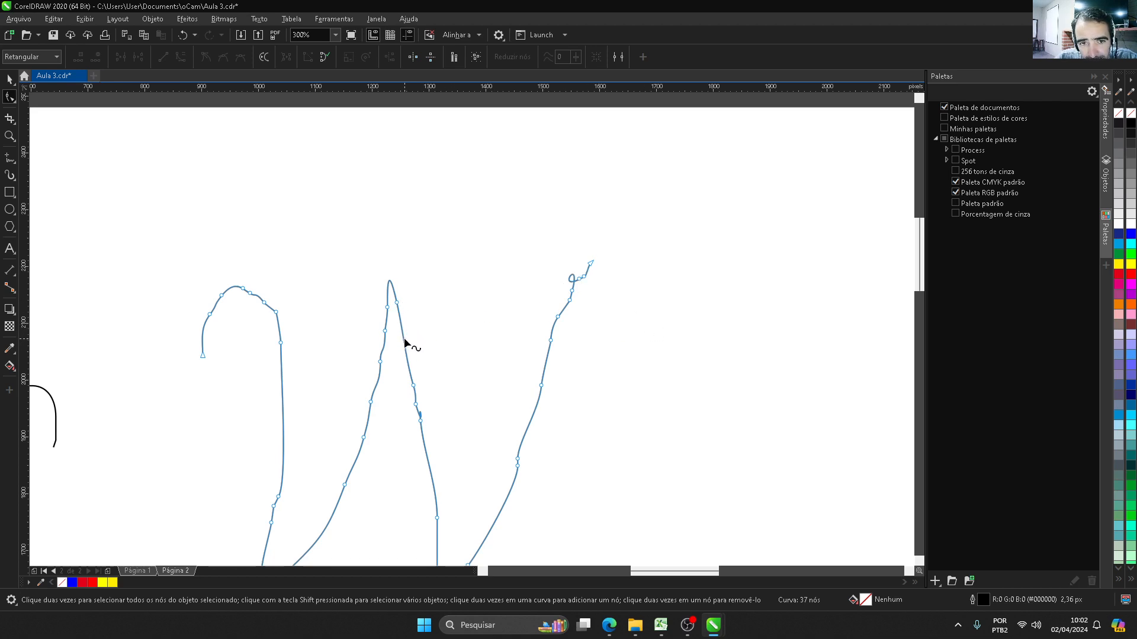
left_click_drag(405, 340, 521, 291)
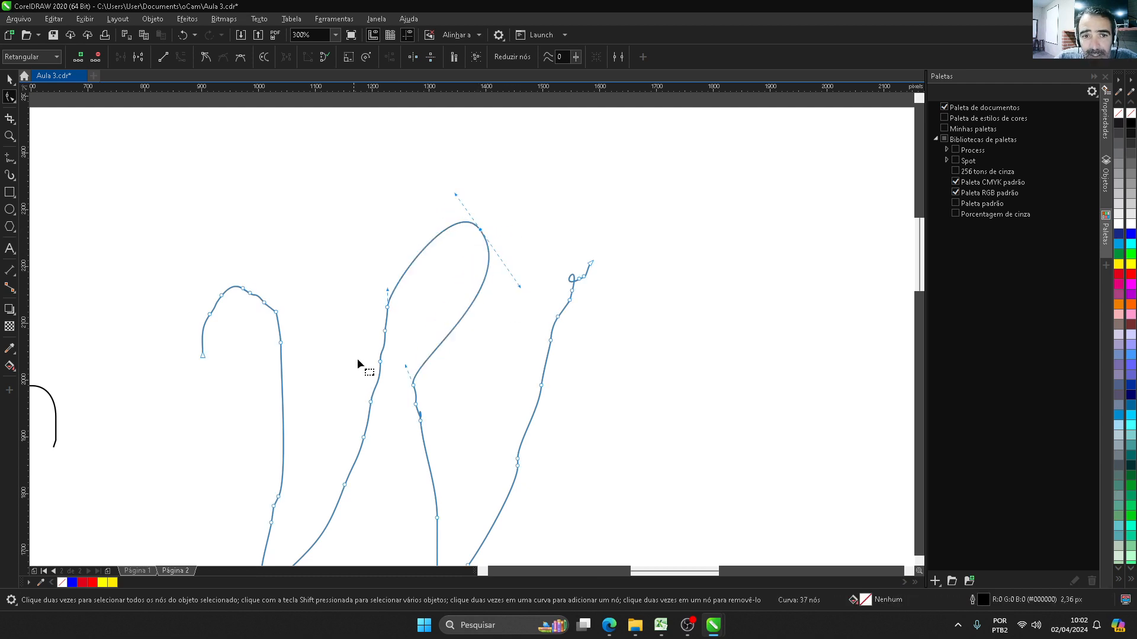
Step: Delete the node at the left base of the reshaped central peak and add a node halfway up its left side
double_click(387, 308)
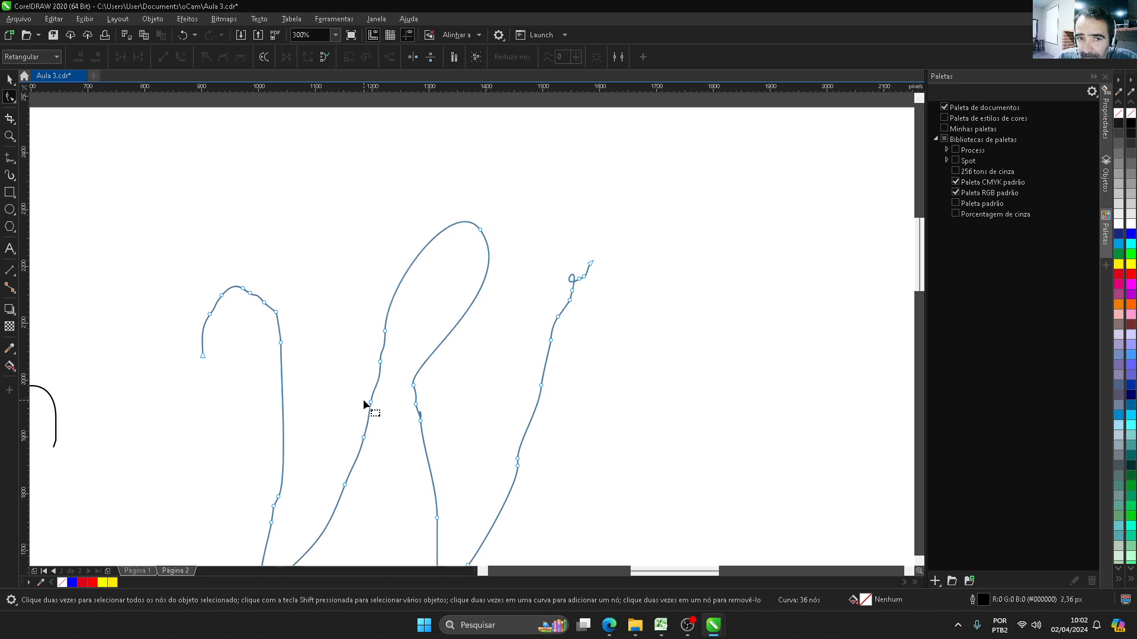
double_click(424, 249)
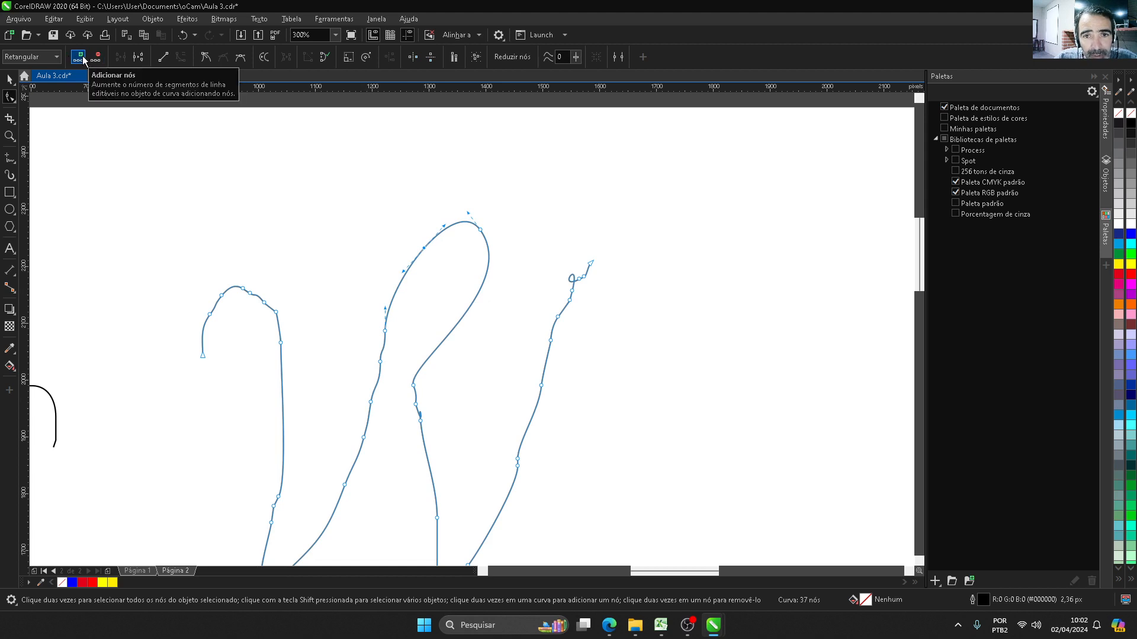
left_click(466, 236)
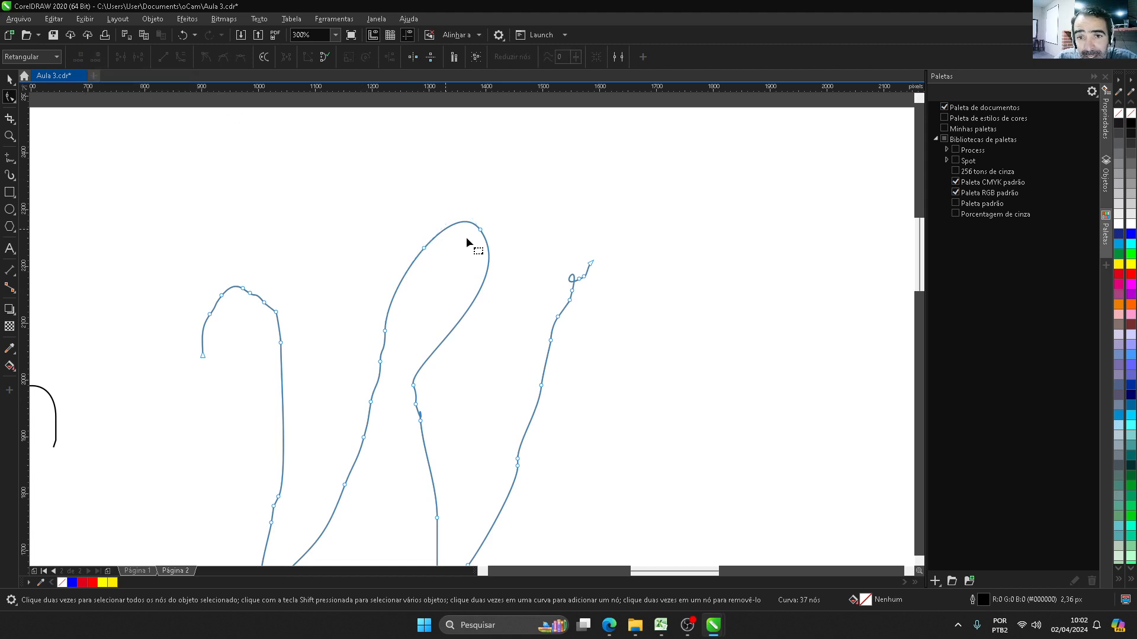
Step: Delete the last three nodes at the end of the W-shaped curve's right tail, removing its small loop
left_click(591, 263)
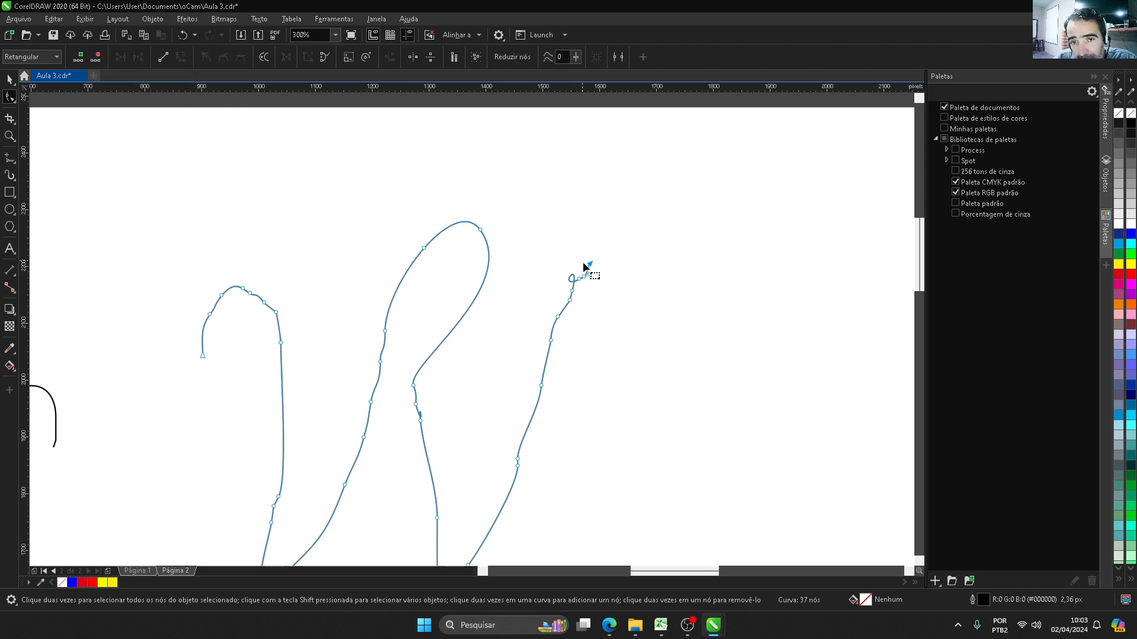
scroll(588, 266, "up", 3)
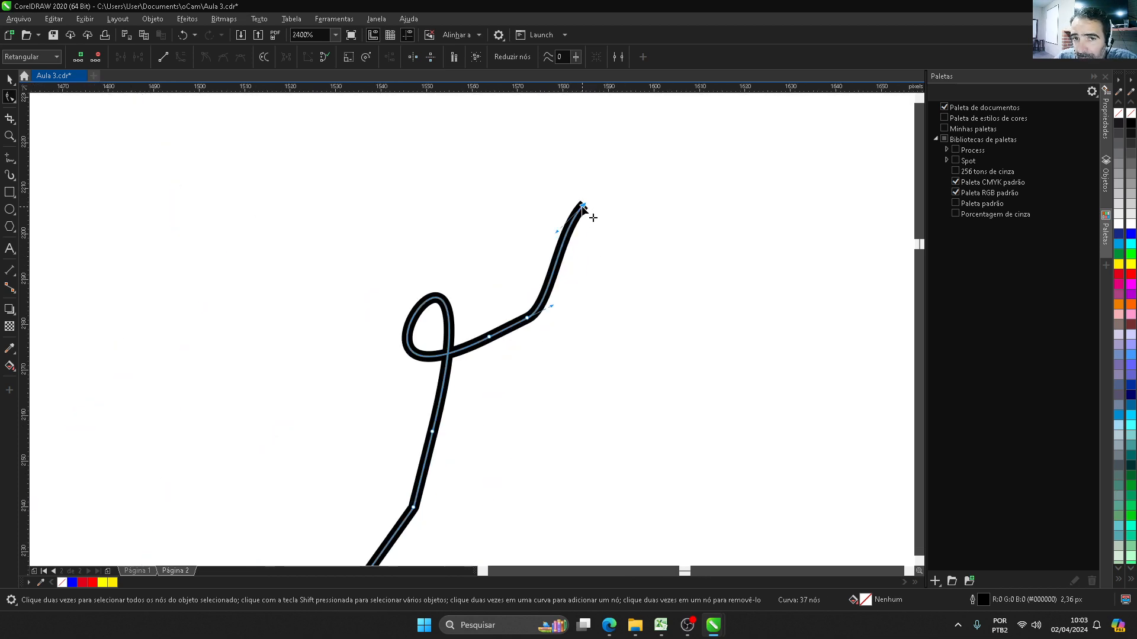
double_click(582, 205)
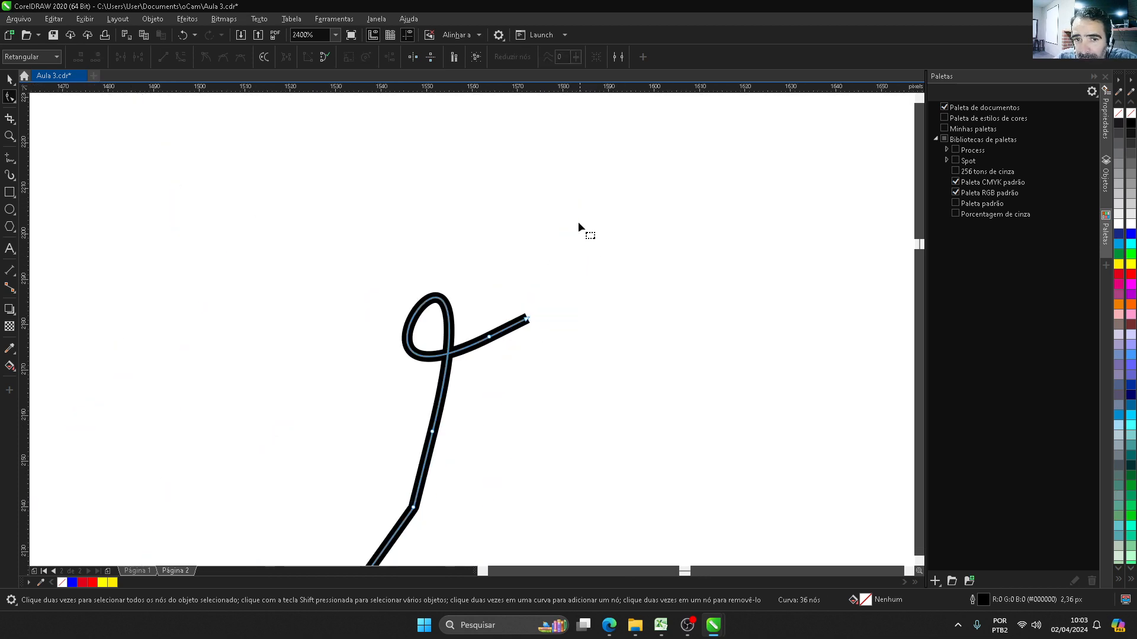
double_click(528, 320)
double_click(489, 338)
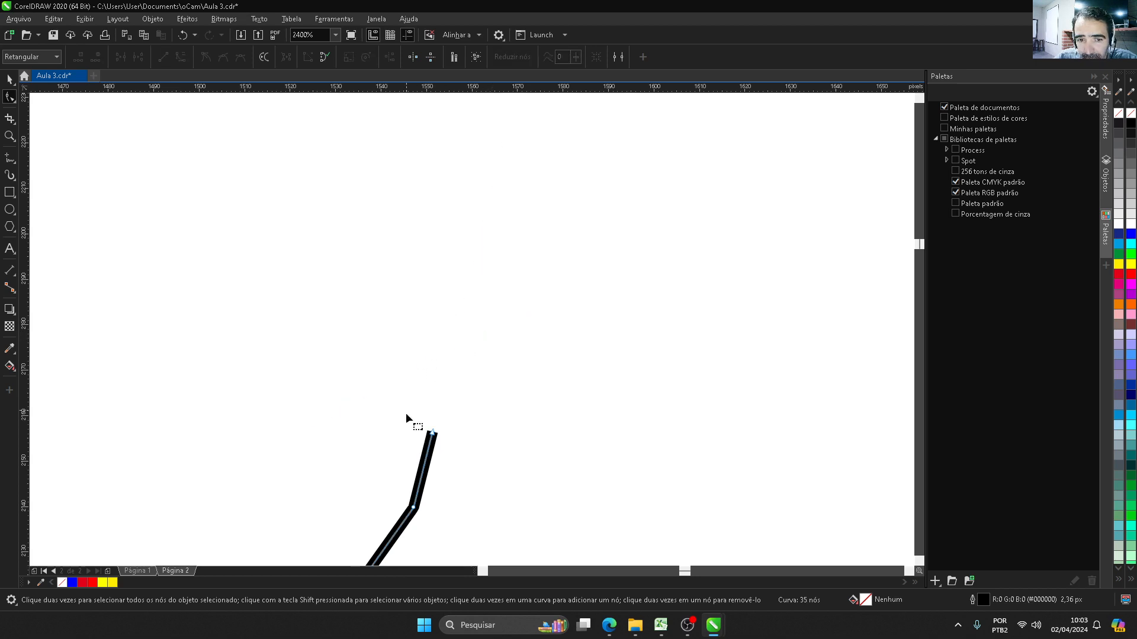
Step: Delete two more end nodes from the W-shaped curve's right tail to shorten the stroke
scroll(460, 296, "down", 1)
scroll(465, 285, "down", 1)
scroll(446, 373, "up", 2)
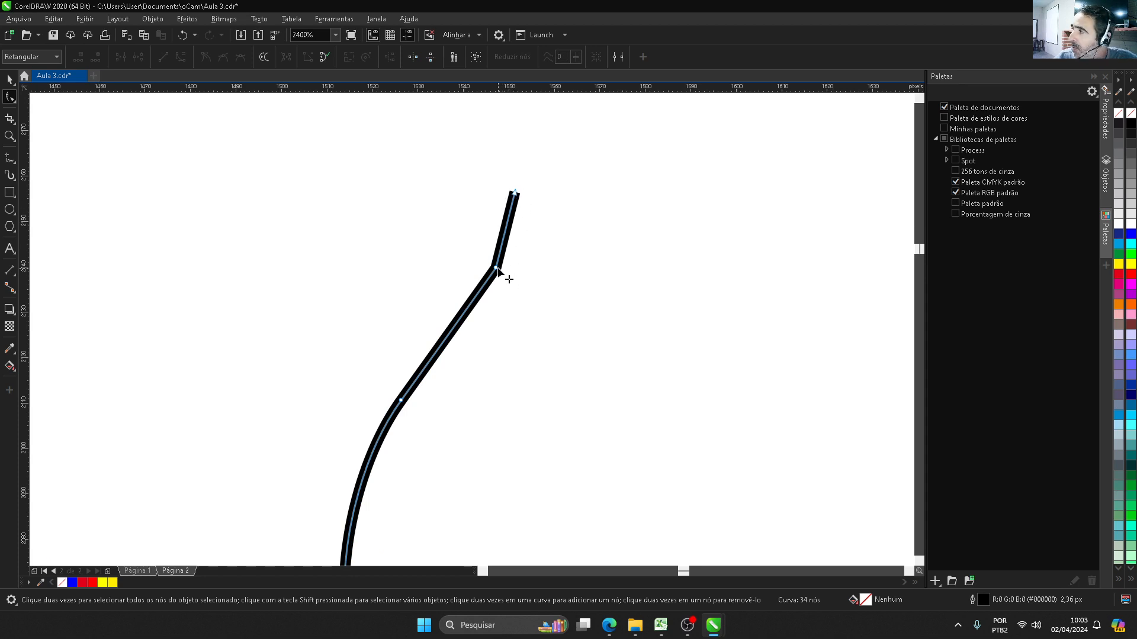
left_click(515, 194)
key("Delete")
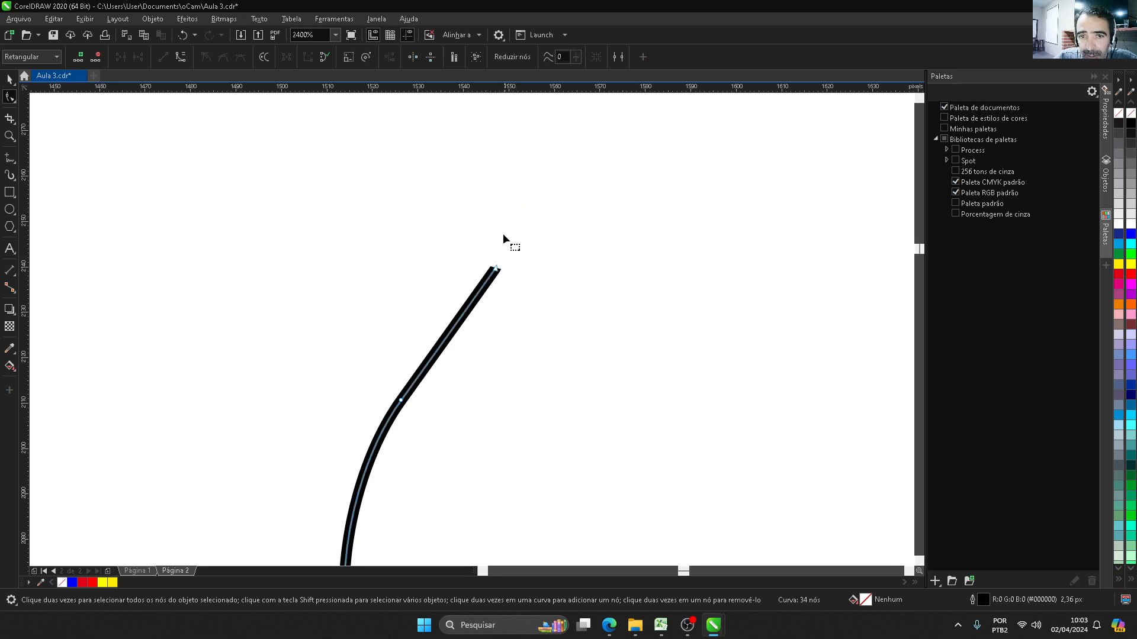
left_click(498, 270)
key("Delete")
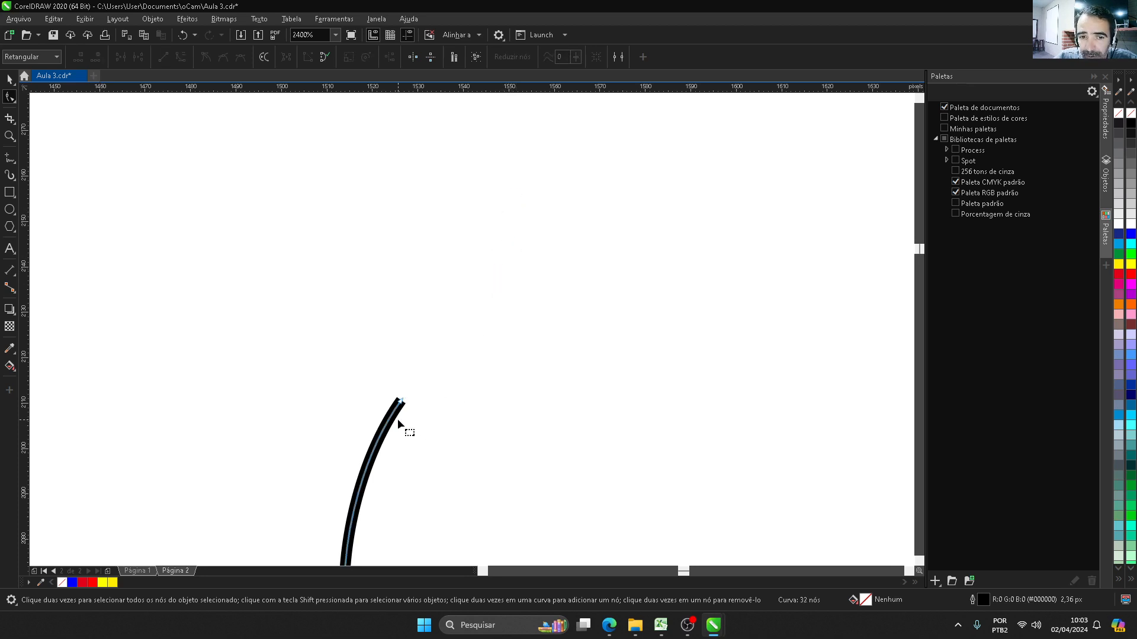
Step: Delete the first two nodes at the left start of the W-shaped curve
scroll(474, 274, "down", 3)
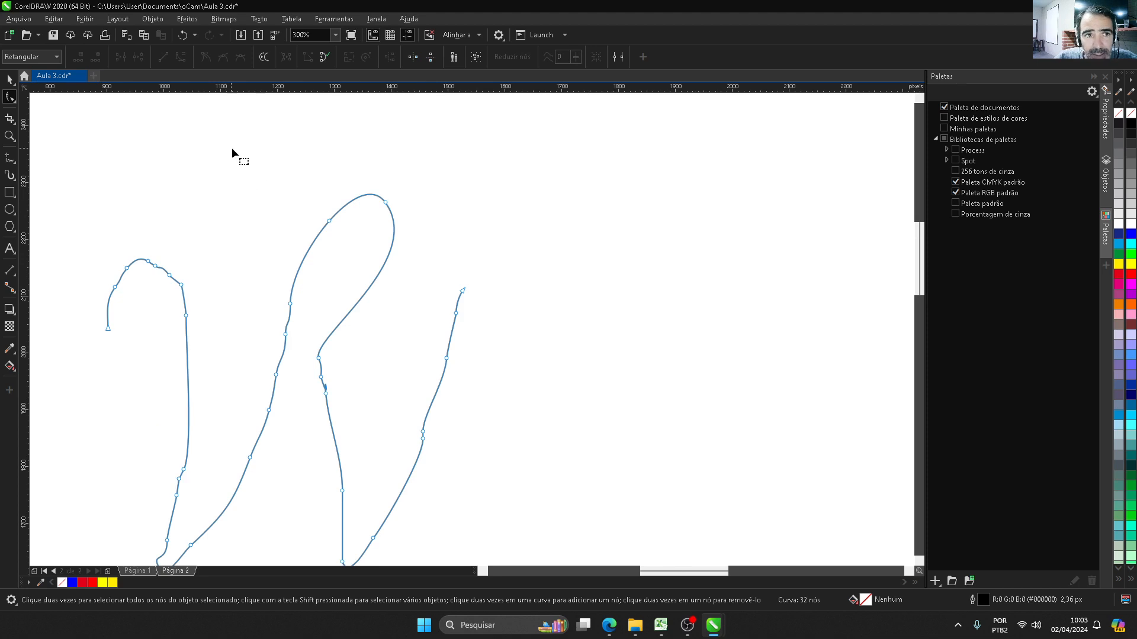
scroll(483, 183, "down", 1)
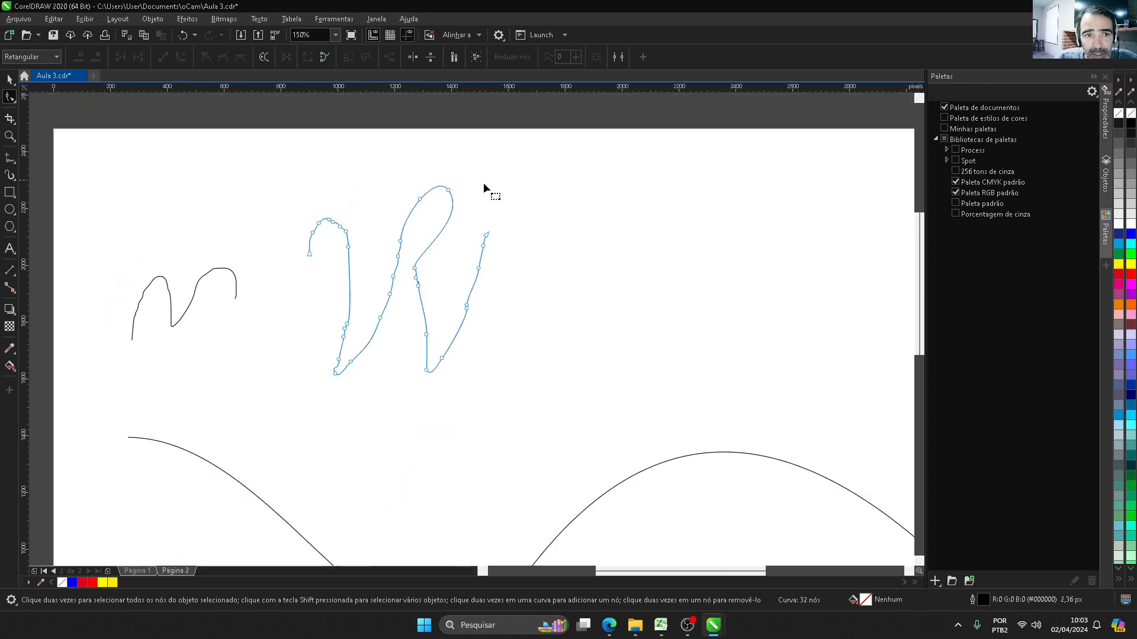
left_click(308, 252)
key("Delete")
left_click(311, 233)
key("Delete")
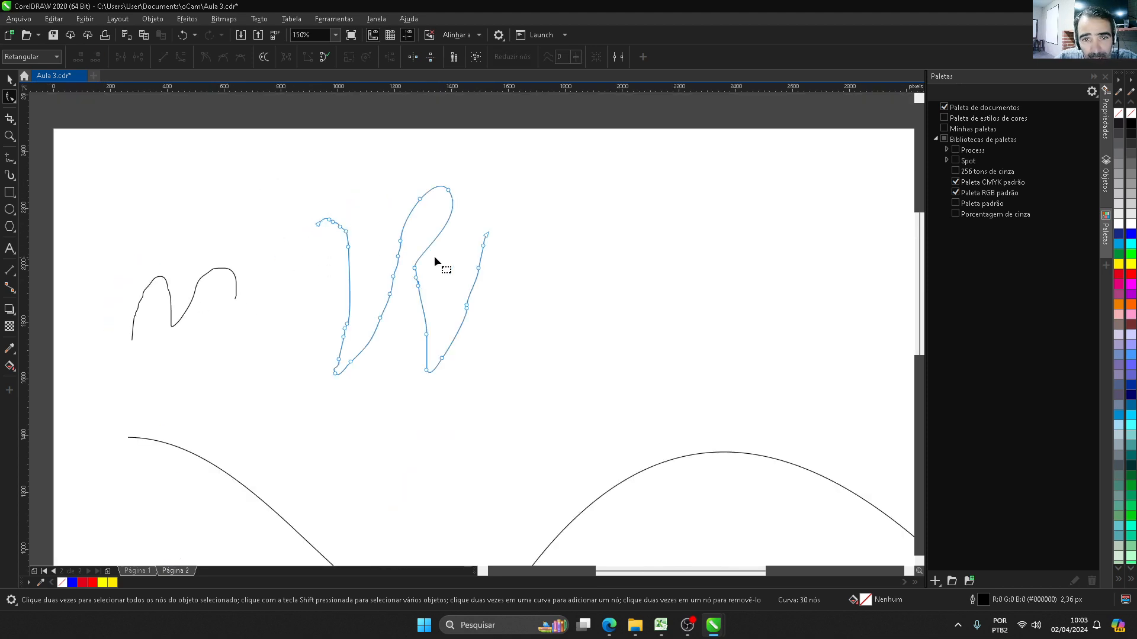
Step: Try closing the W-shaped curve by joining its end nodes and filling it dark blue, and undo both changes
left_click_drag(487, 241, 318, 228)
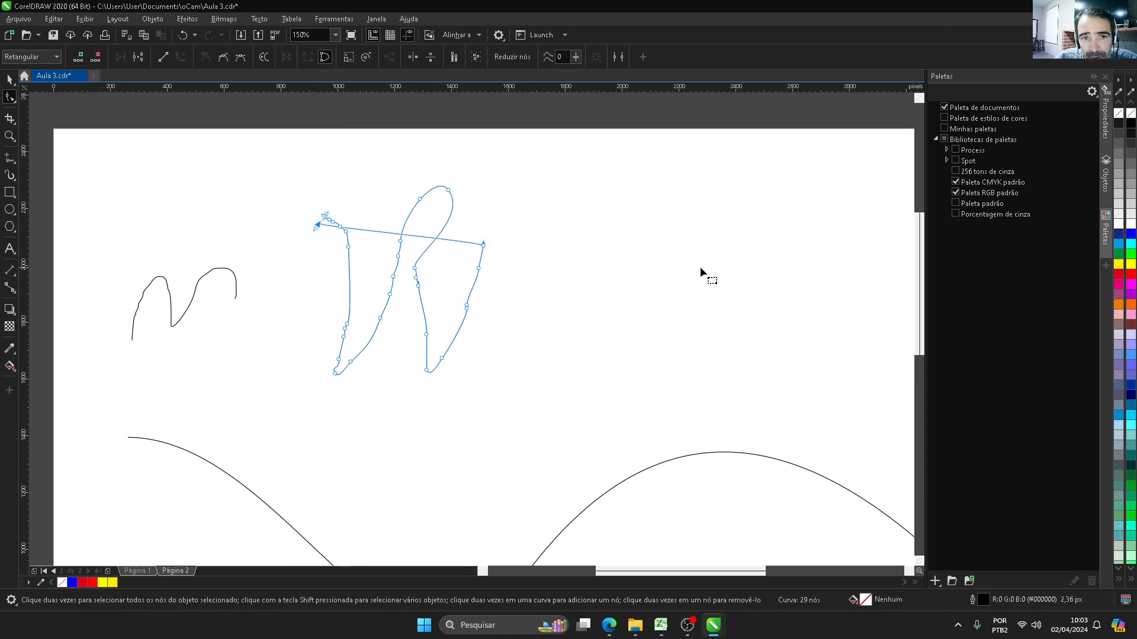
left_click(1118, 234)
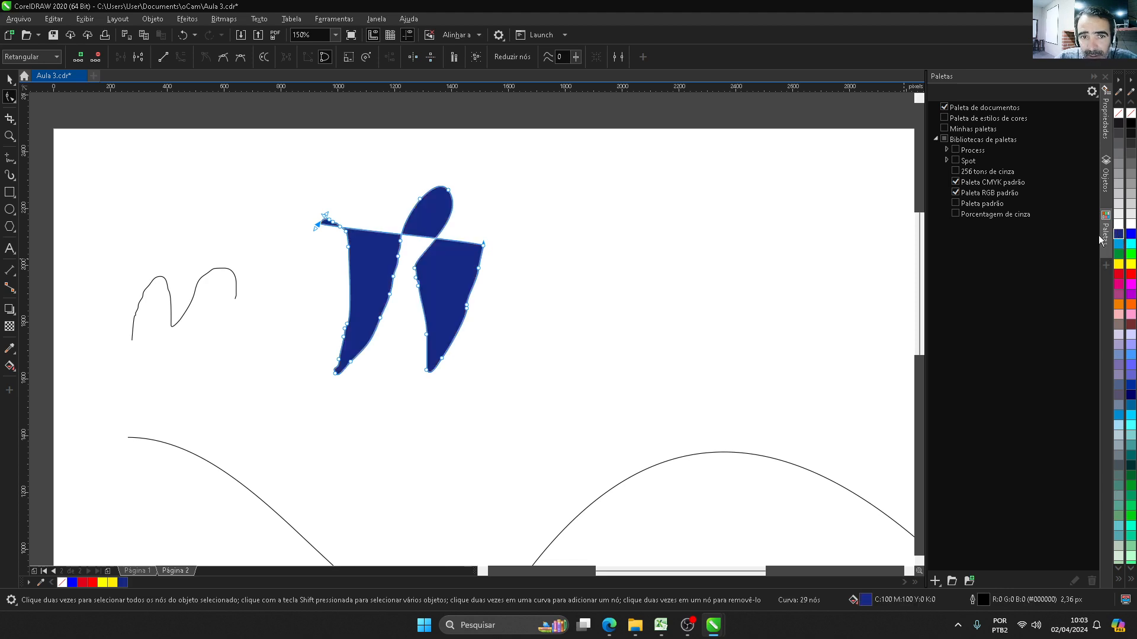
key("ctrl+z")
key("ctrl+z")
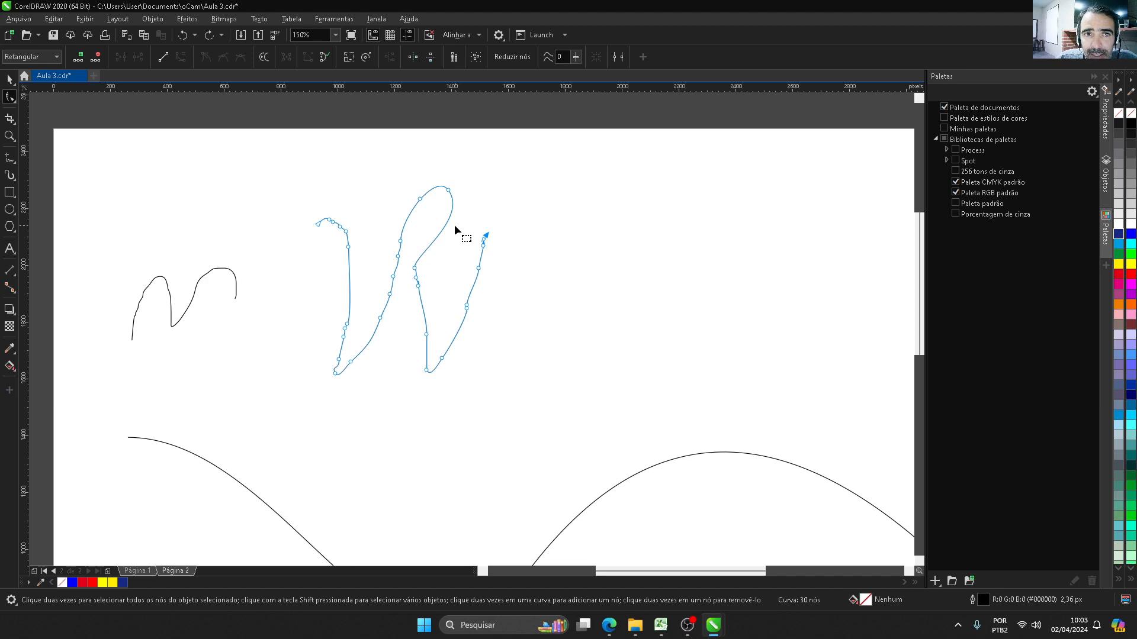
Step: Break the W-shaped curve apart at the node on its right bottom tip and rejoin the two overlapping end nodes
scroll(436, 371, "up", 2)
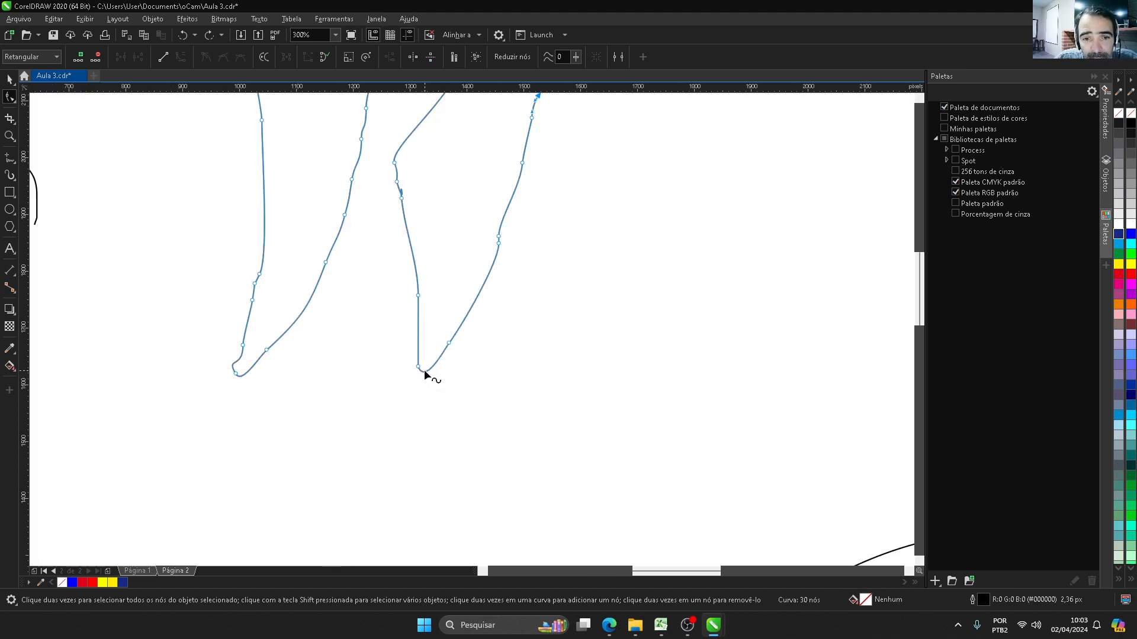
left_click(418, 366)
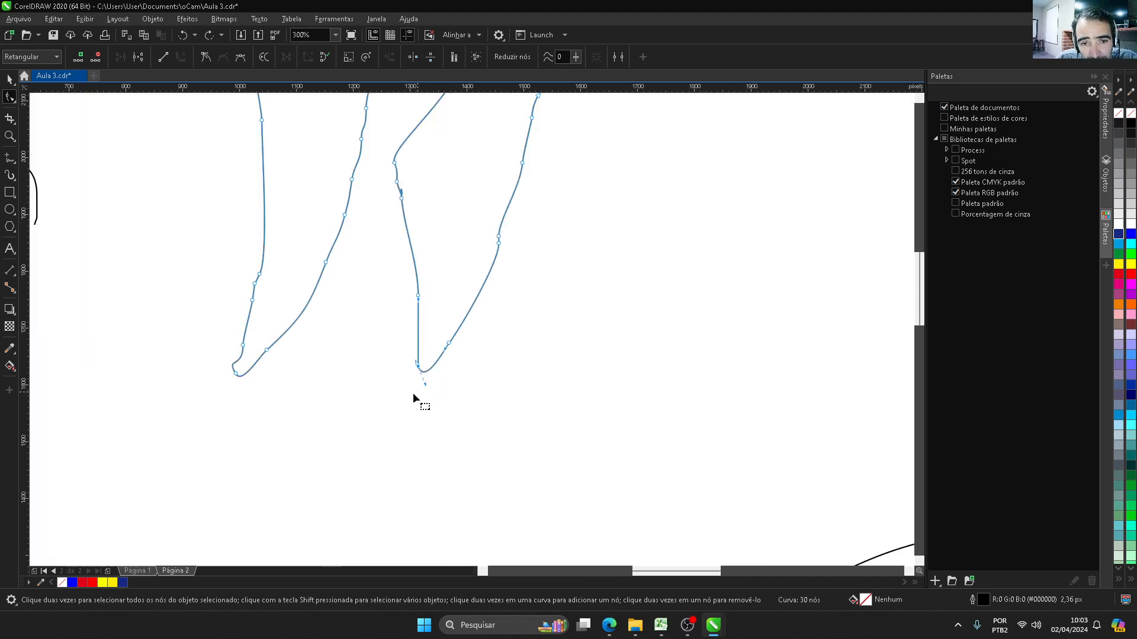
left_click(138, 58)
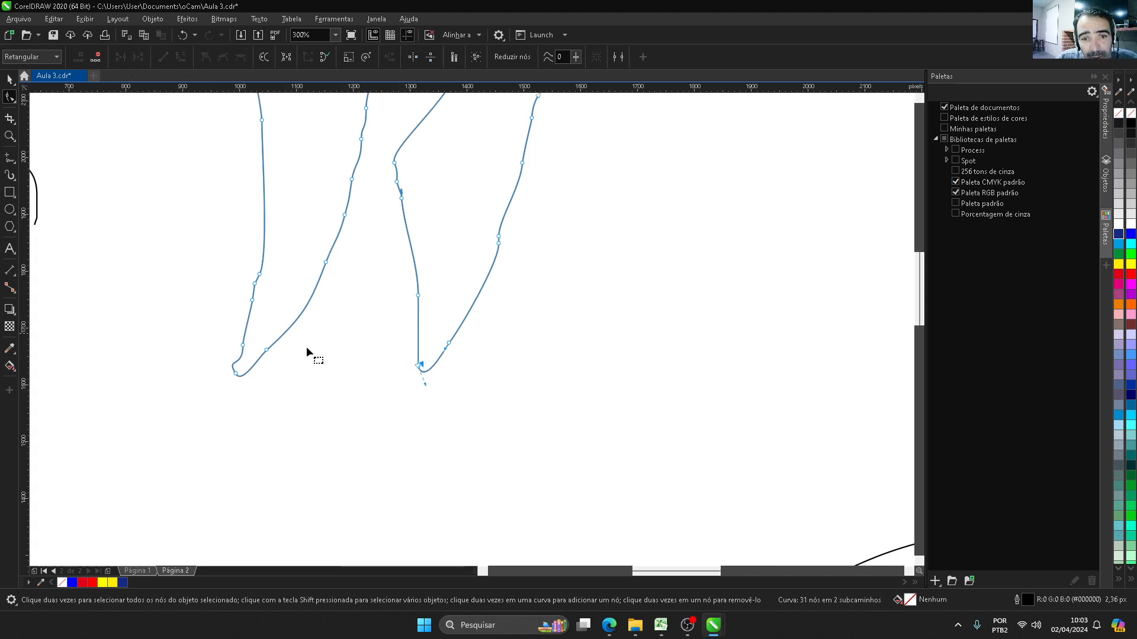
scroll(427, 384, "up", 6)
scroll(414, 343, "up", 2)
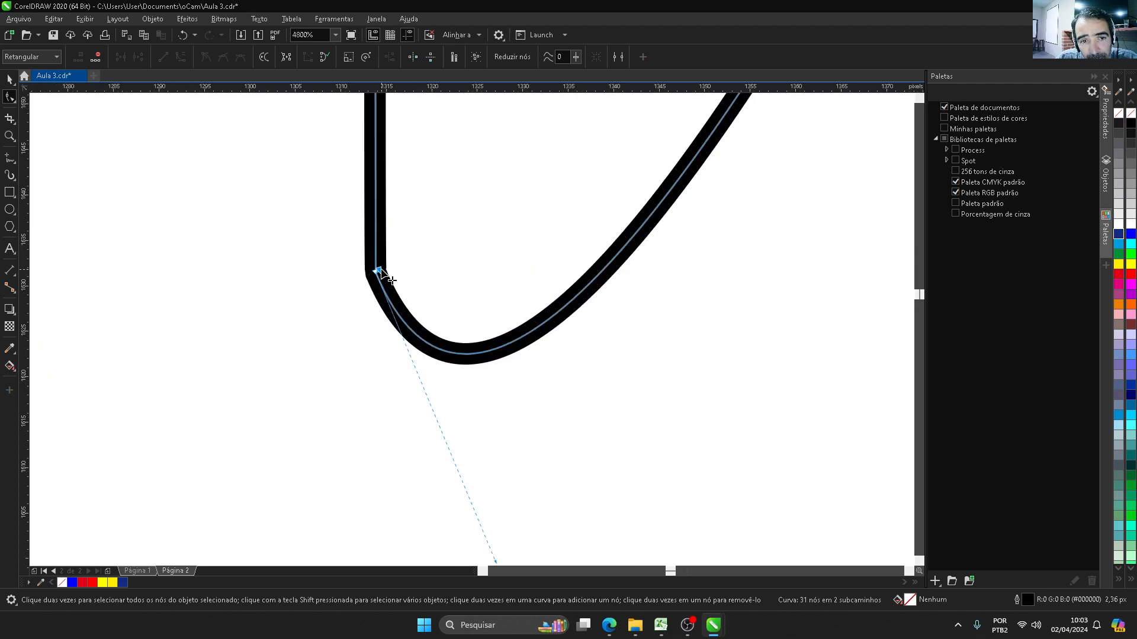
mouse_move(381, 271)
left_mouse_down()
mouse_move(403, 254)
mouse_move(442, 312)
mouse_move(358, 397)
mouse_move(376, 273)
left_mouse_up()
scroll(424, 366, "down", 8)
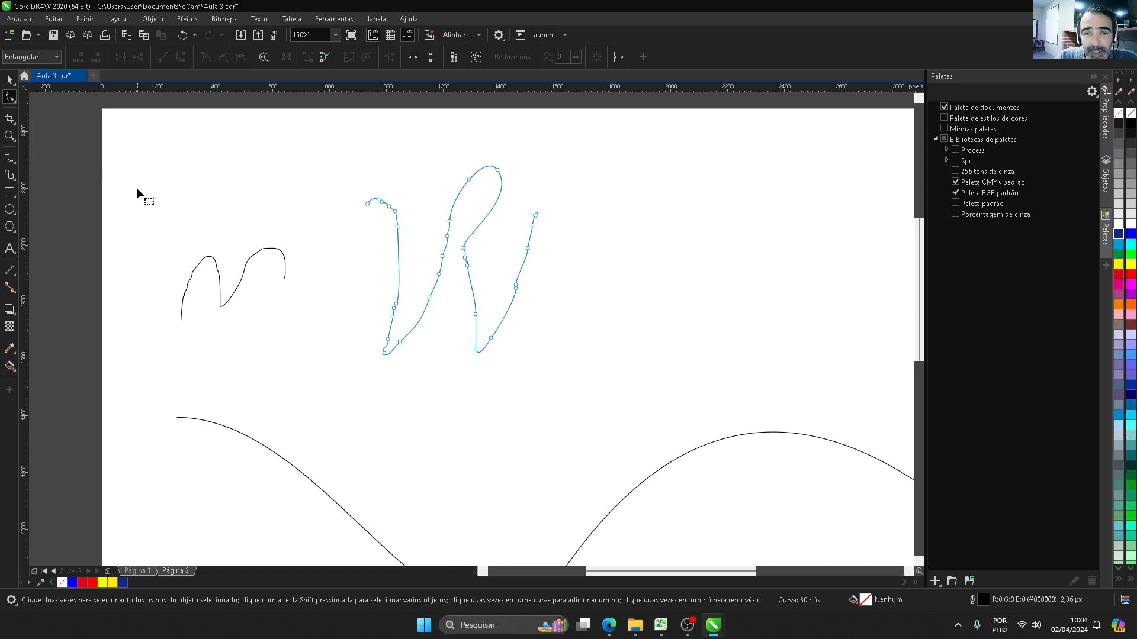
Step: On Página 1, draw a 3-point curve along the top of the cat's head from the left ear's base to the right ear's base
scroll(137, 187, "down", 1)
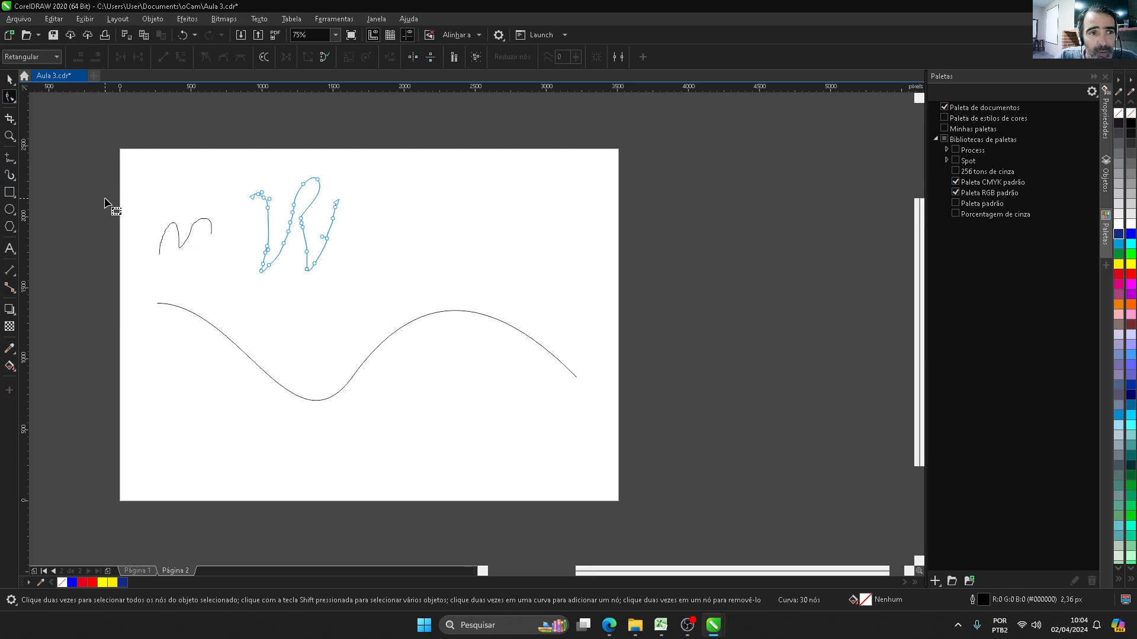
left_click(136, 570)
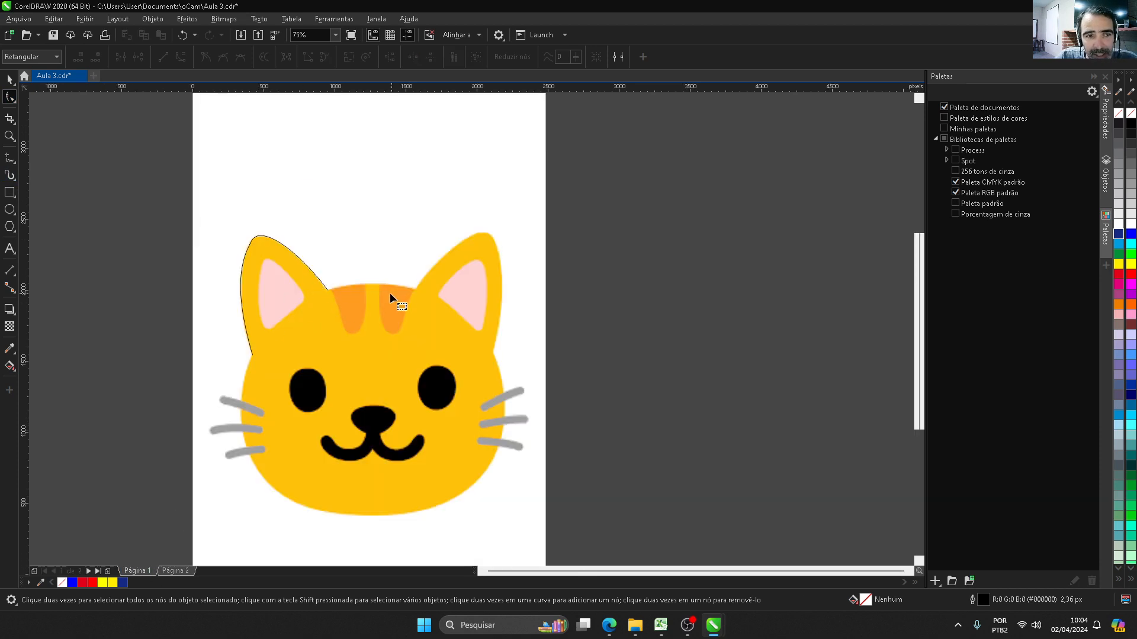
left_click(311, 269)
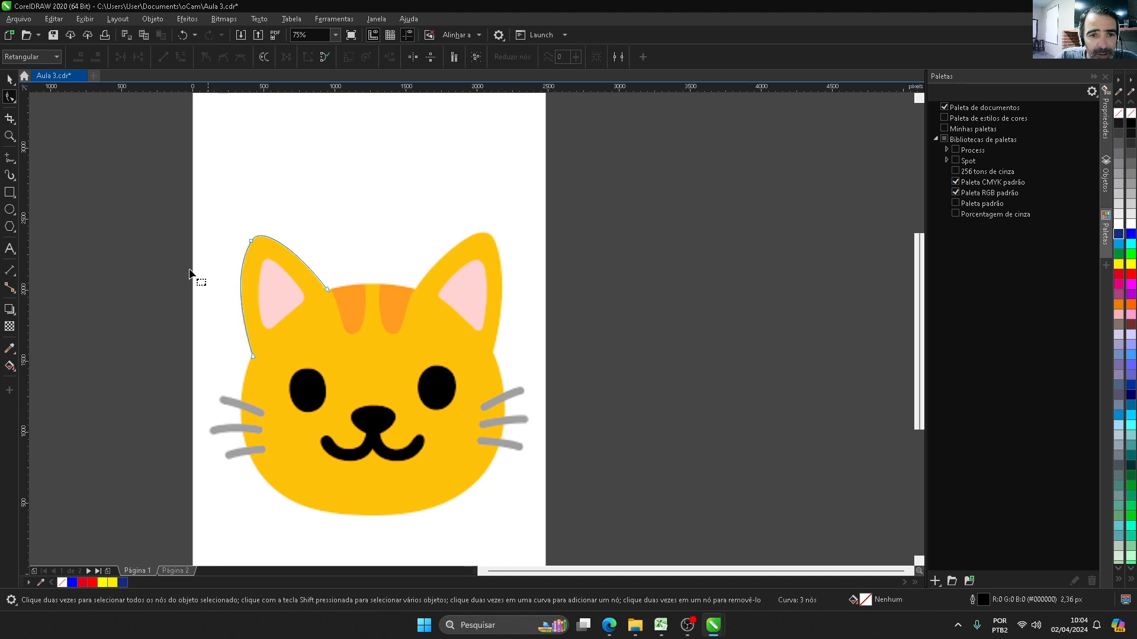
left_click(16, 166)
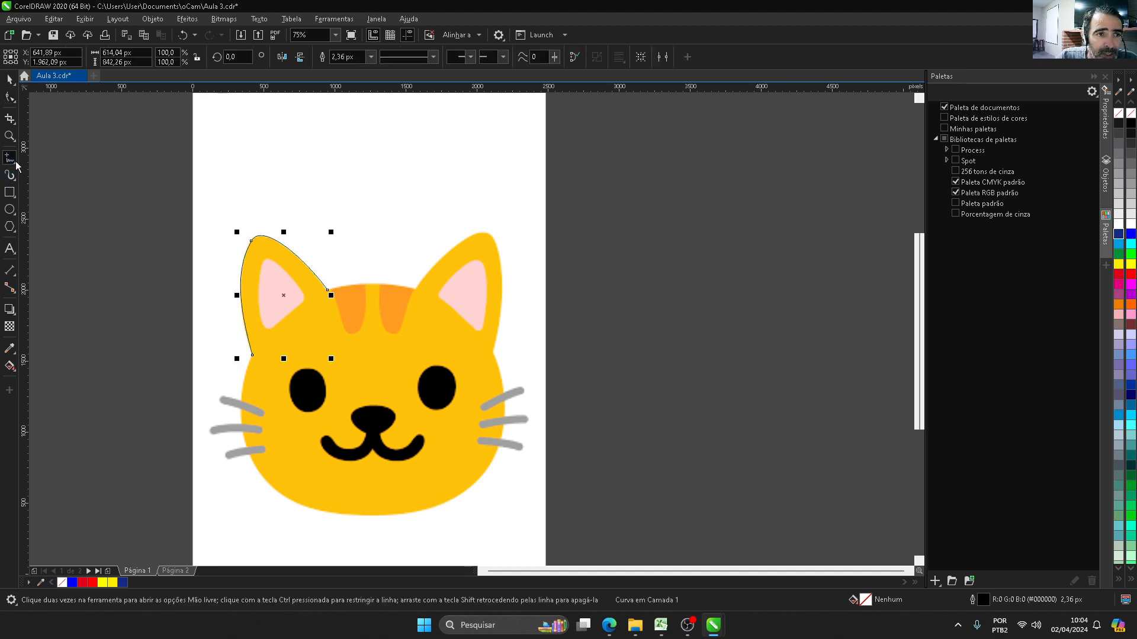
left_click(56, 236)
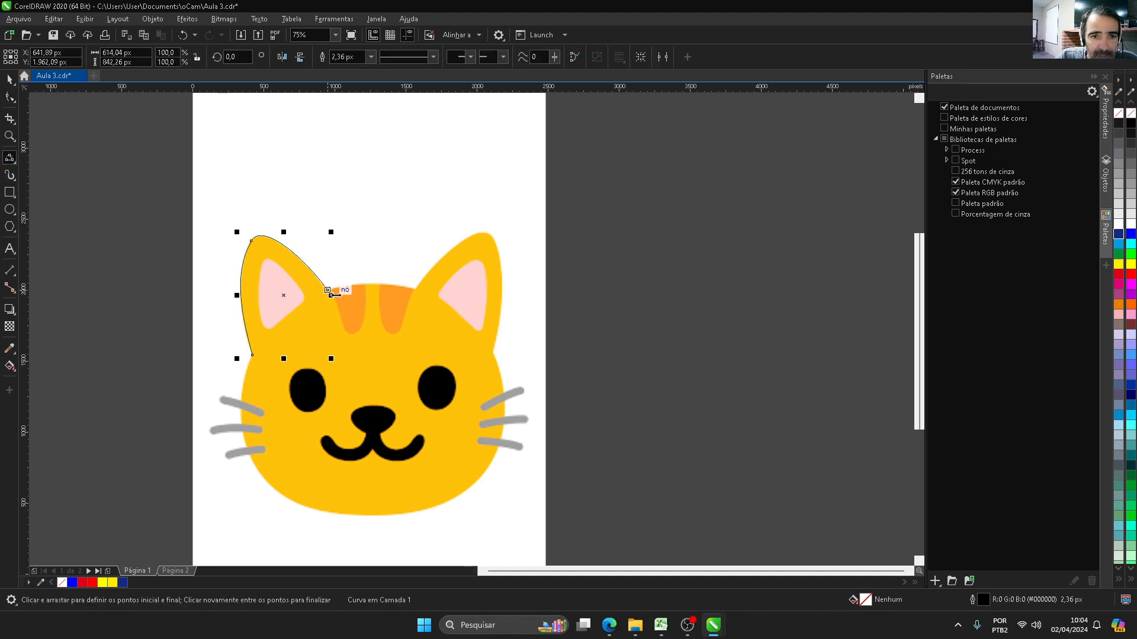
left_click_drag(328, 289, 417, 291)
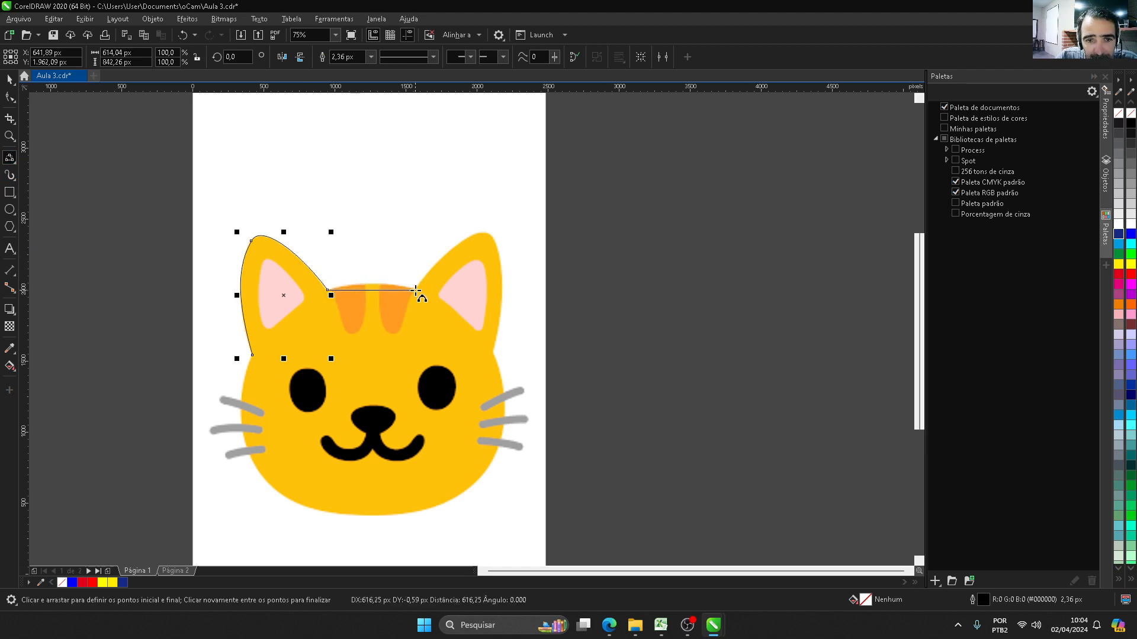
left_click(376, 286)
Step: Adjust the head-top curve's right end node and its control handle to follow the edge between the ears
scroll(440, 289, "up", 4)
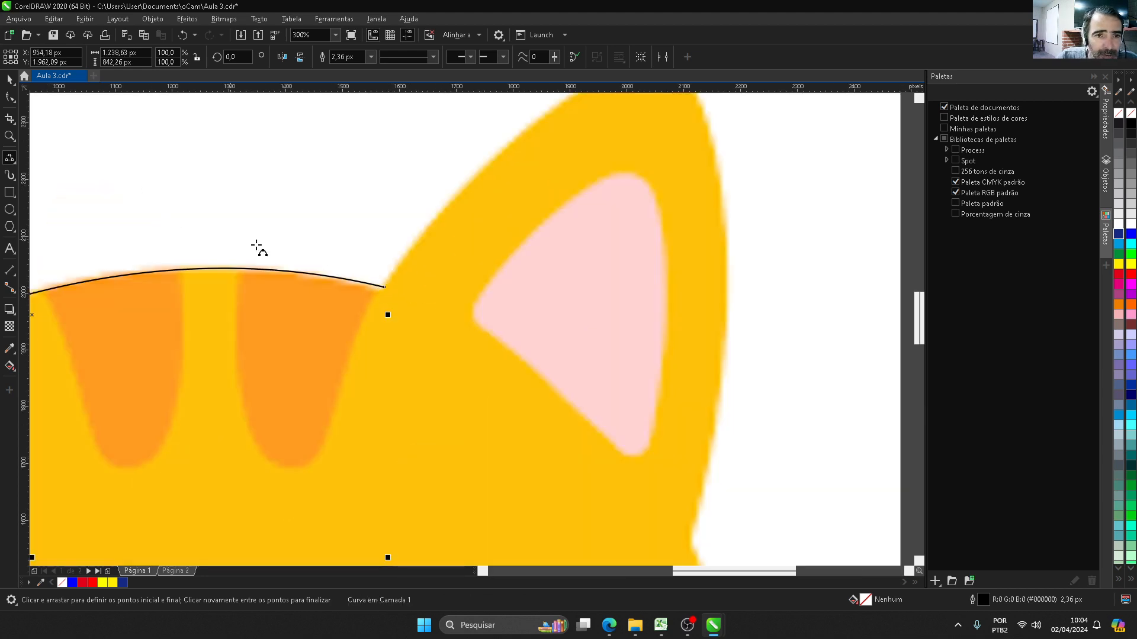
left_click(11, 97)
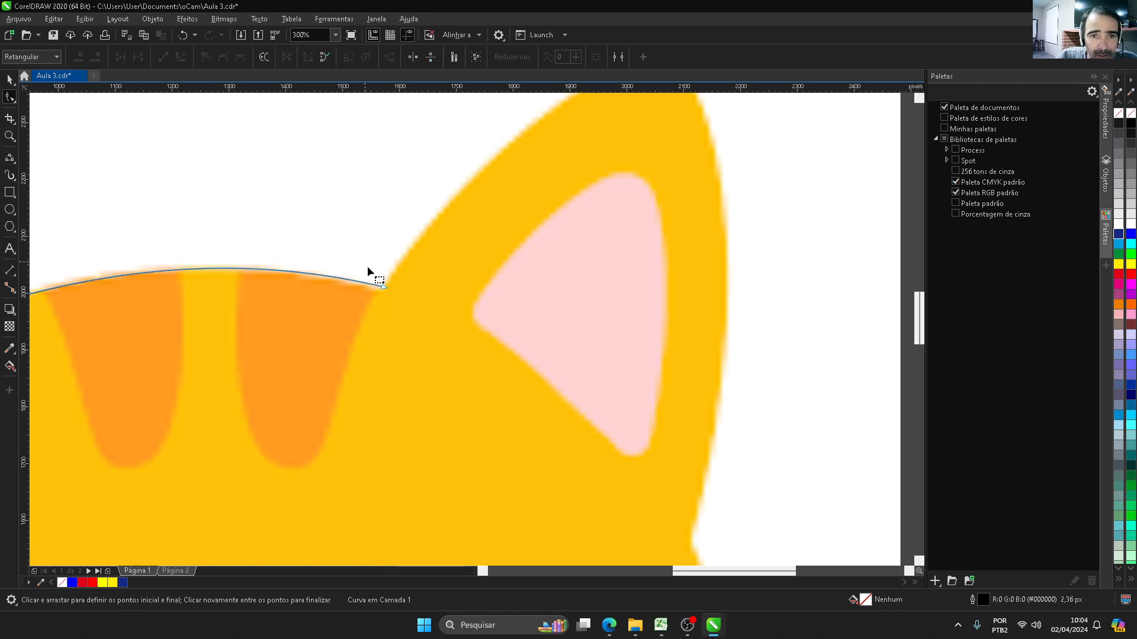
left_click_drag(382, 294, 383, 289)
scroll(403, 241, "down", 3)
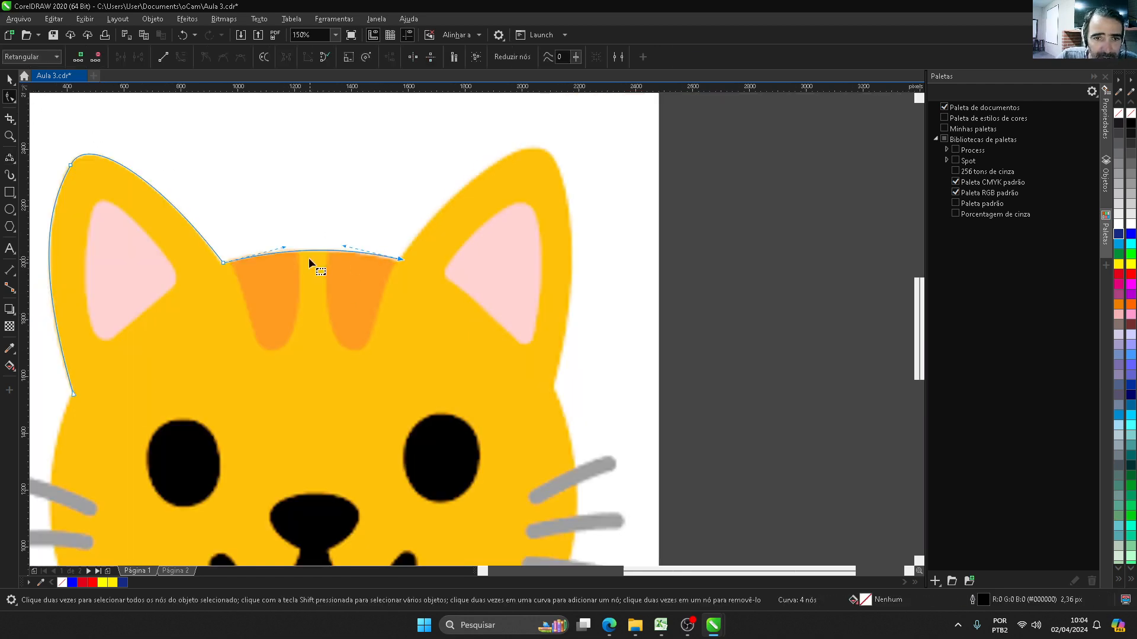
scroll(365, 256, "up", 3)
left_click_drag(370, 244, 371, 240)
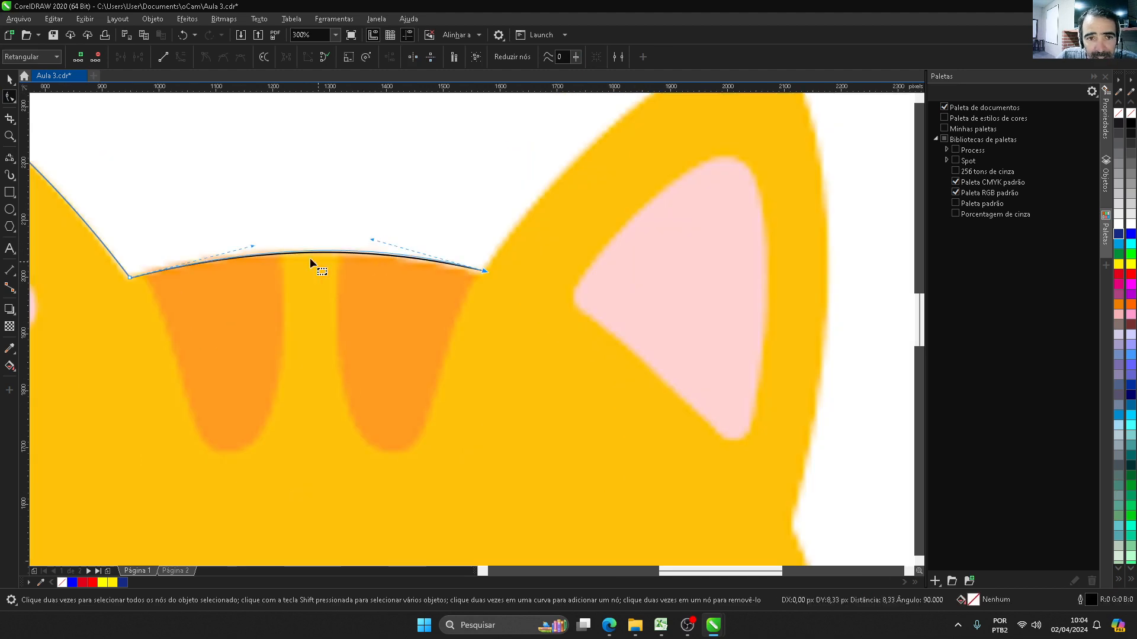
Step: Draw a 3-point curve along the right ear's inner edge, from the head-top curve's end node to the ear tip
scroll(311, 257, "down", 4)
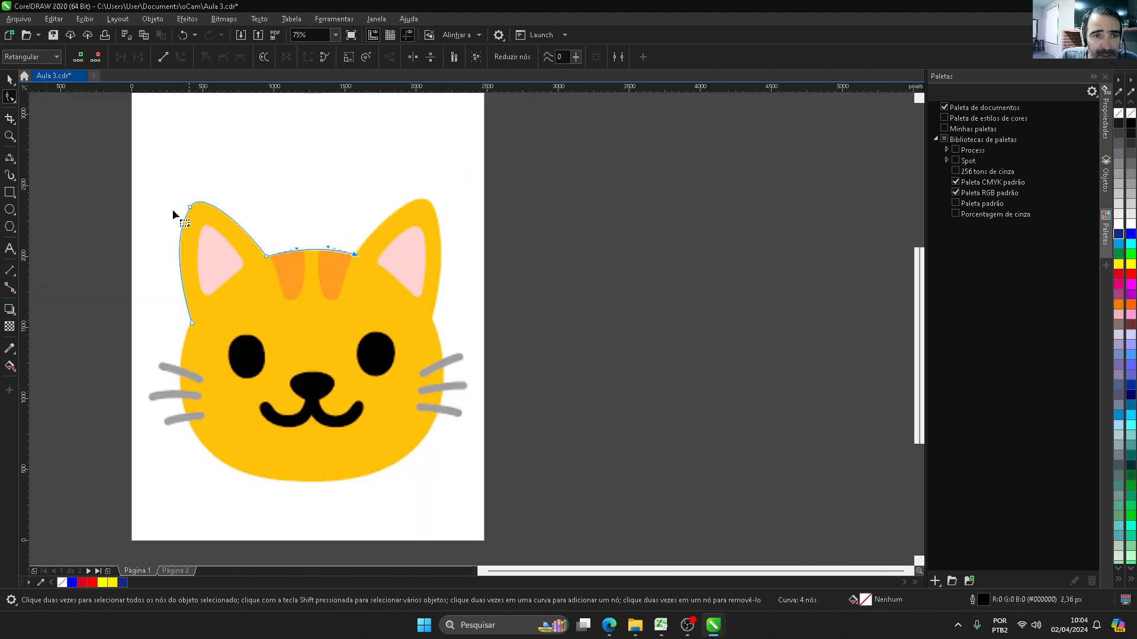
left_click(10, 157)
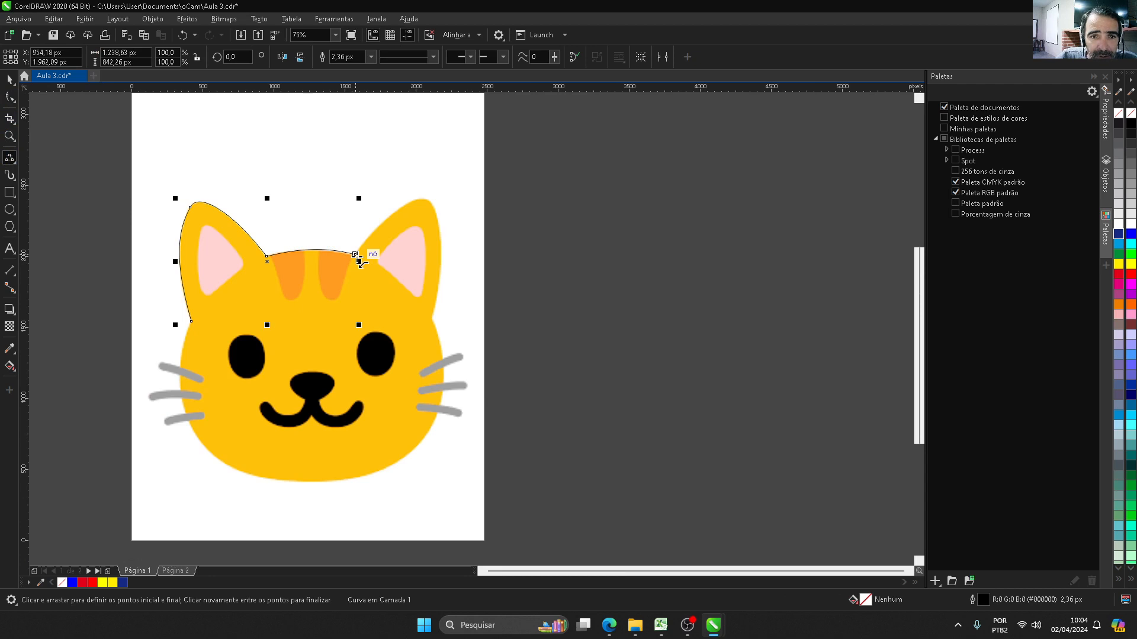
left_click_drag(357, 256, 429, 201)
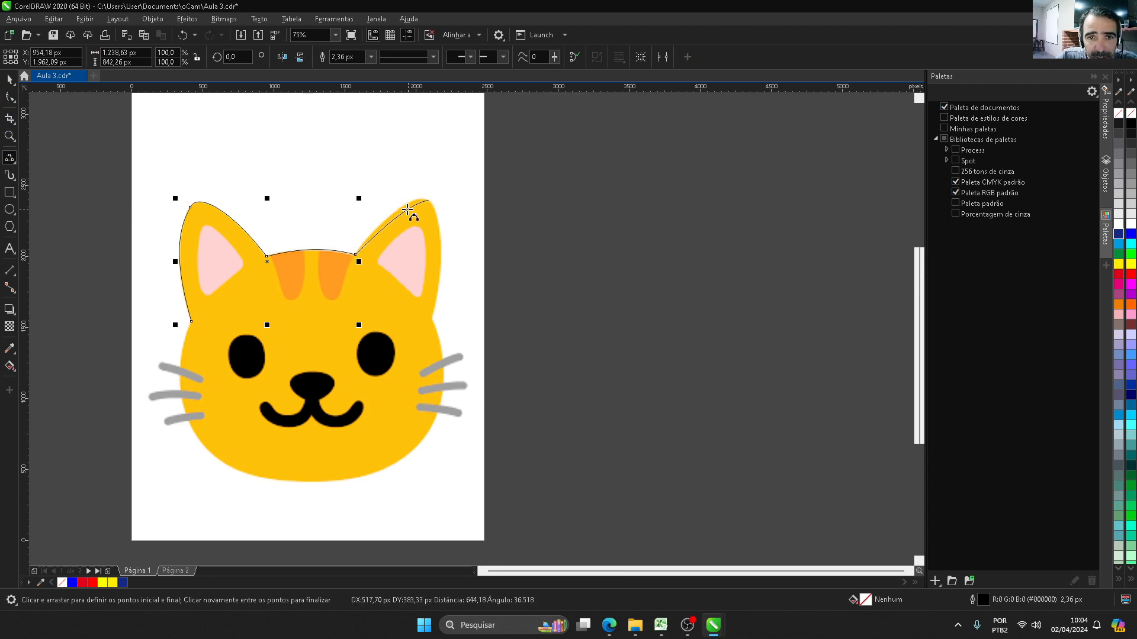
left_click(407, 204)
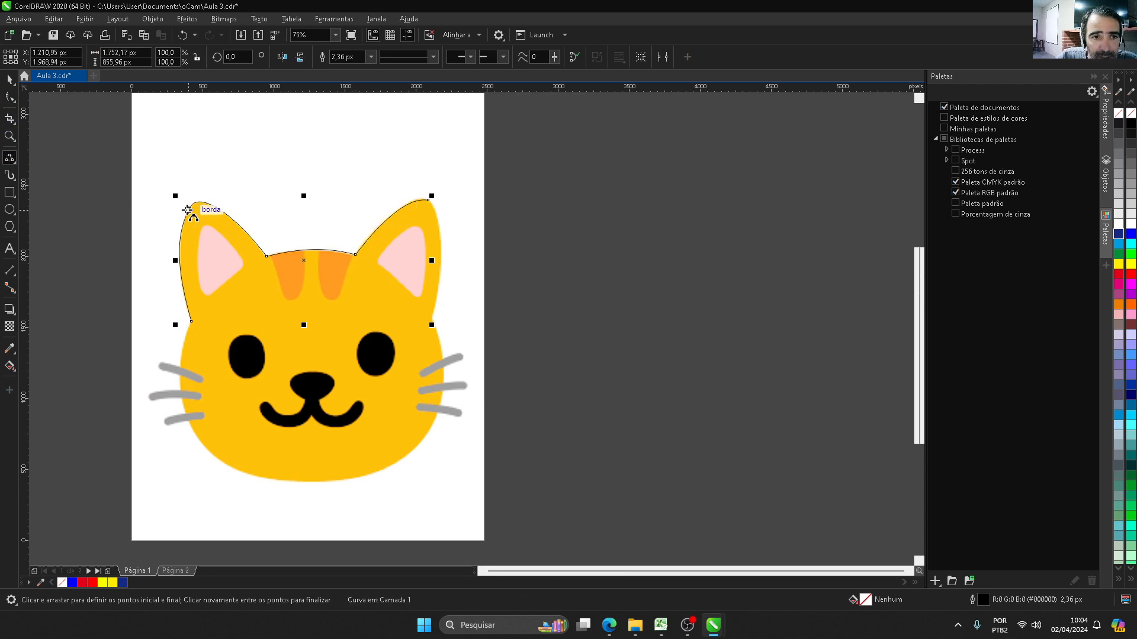
Step: Replace the left ear's tip node with one slightly farther right and adjust its handle to fit the ear's outer edge
left_click(9, 97)
scroll(193, 200, "up", 4)
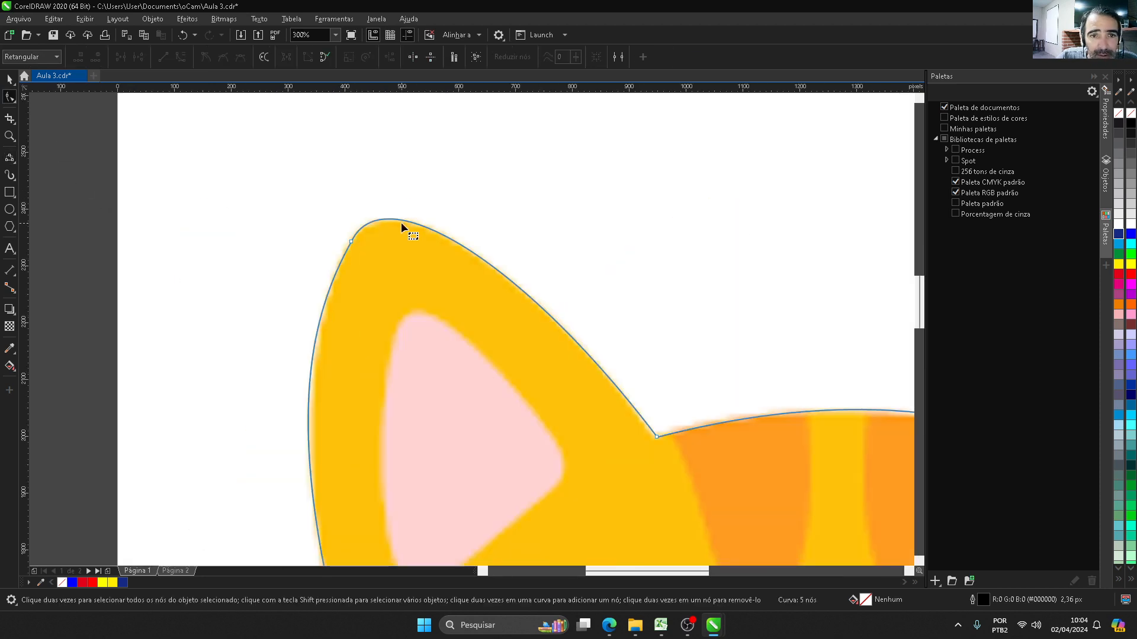
double_click(376, 224)
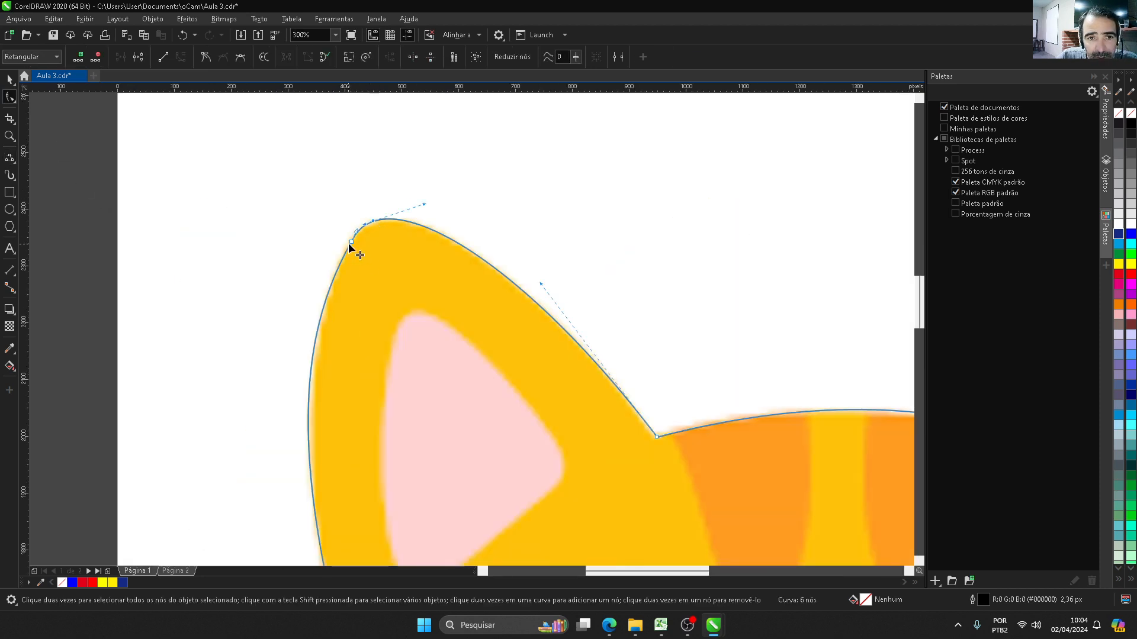
left_click(350, 241)
key("Delete")
scroll(374, 223, "down", 2)
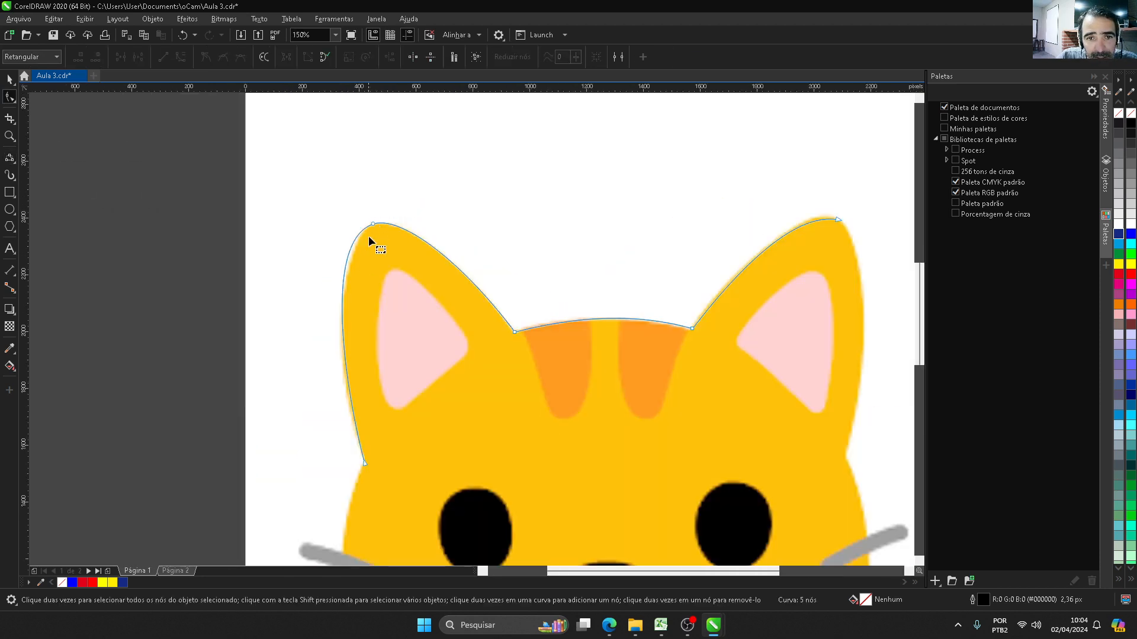
left_click(373, 224)
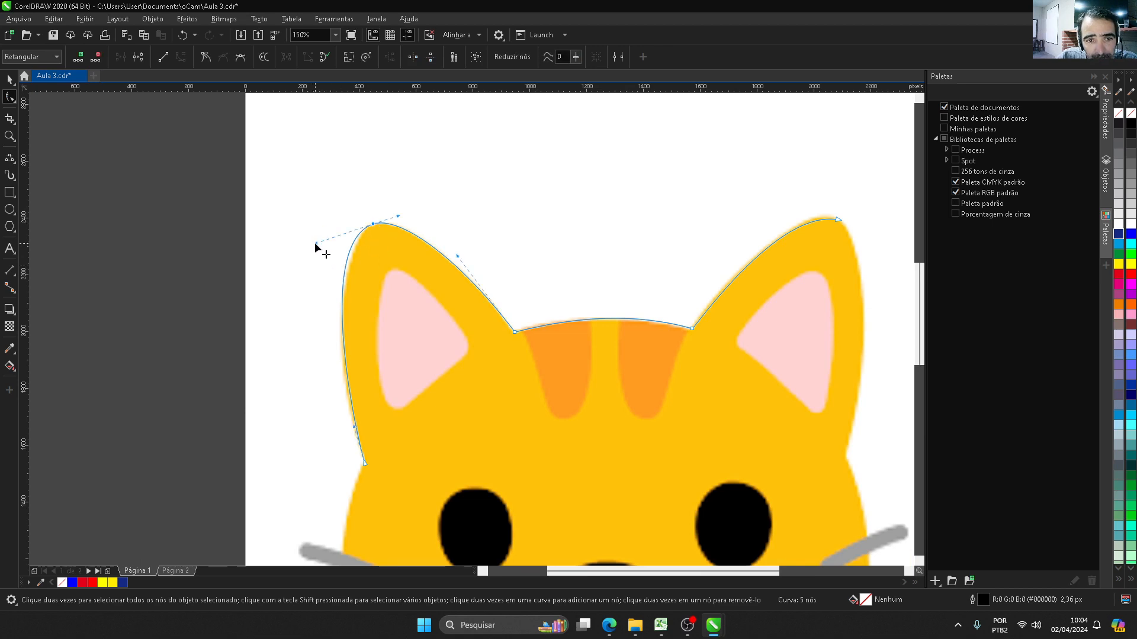
left_click_drag(315, 243, 323, 241)
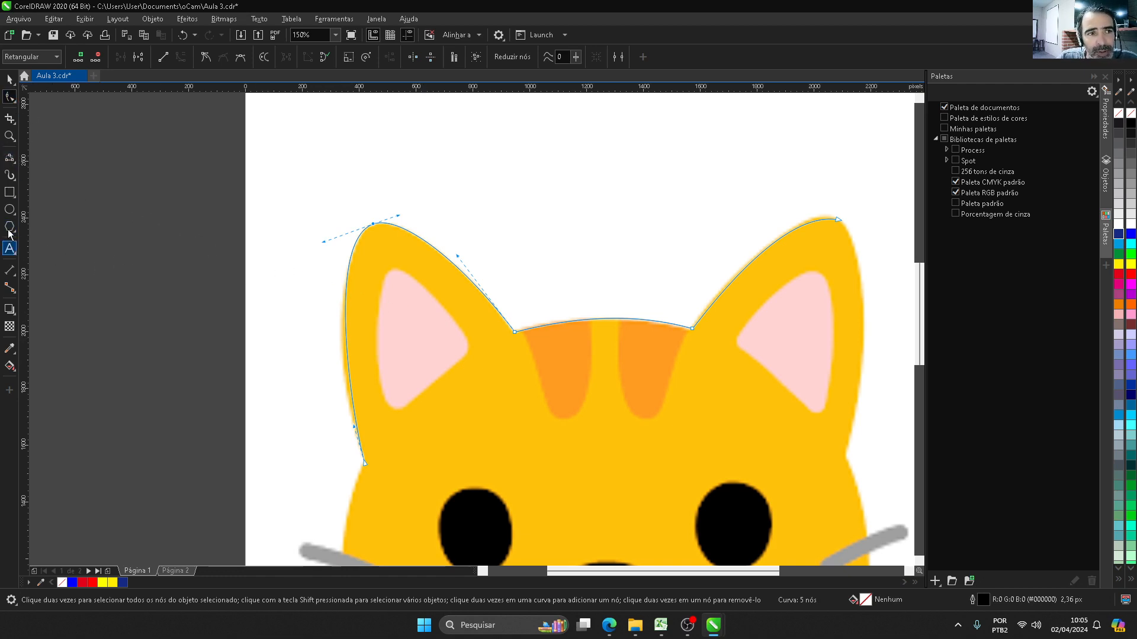
Step: Draw a rectangle about 717 by 371 px above the cat's head and round its corners to about 106 px
left_click(9, 192)
left_click_drag(462, 140, 666, 247)
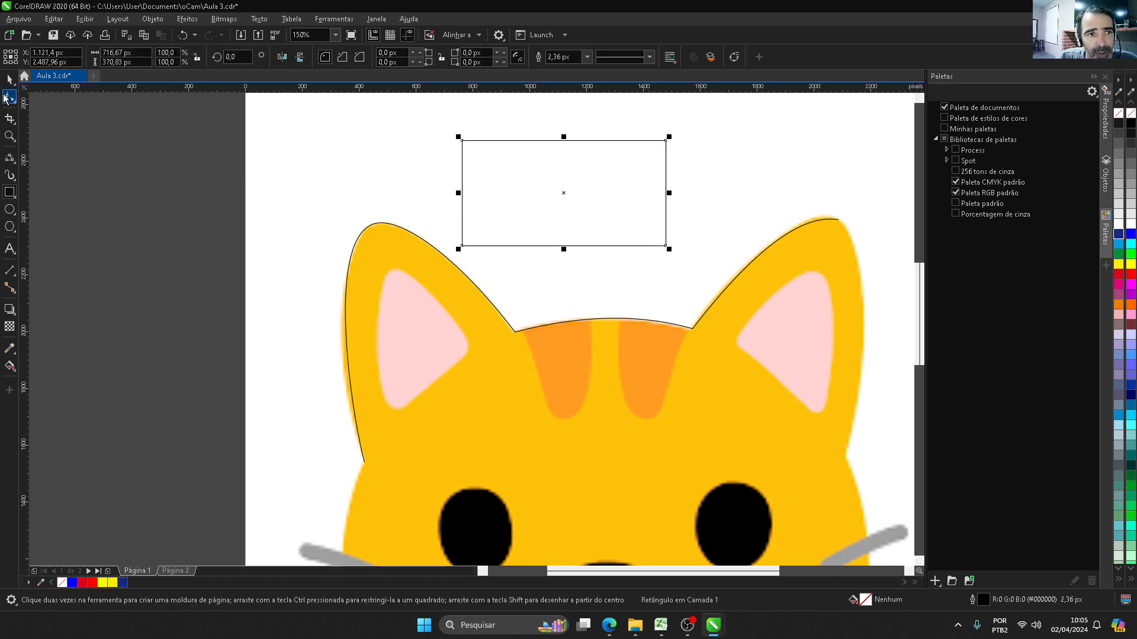
left_click(9, 97)
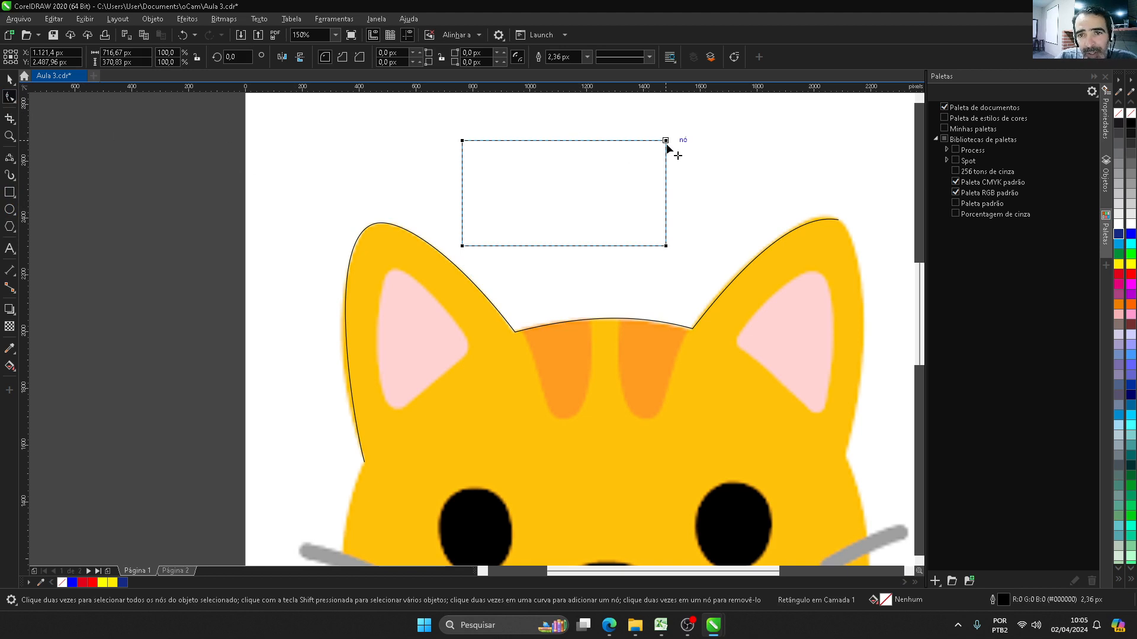
left_click_drag(666, 142, 667, 172)
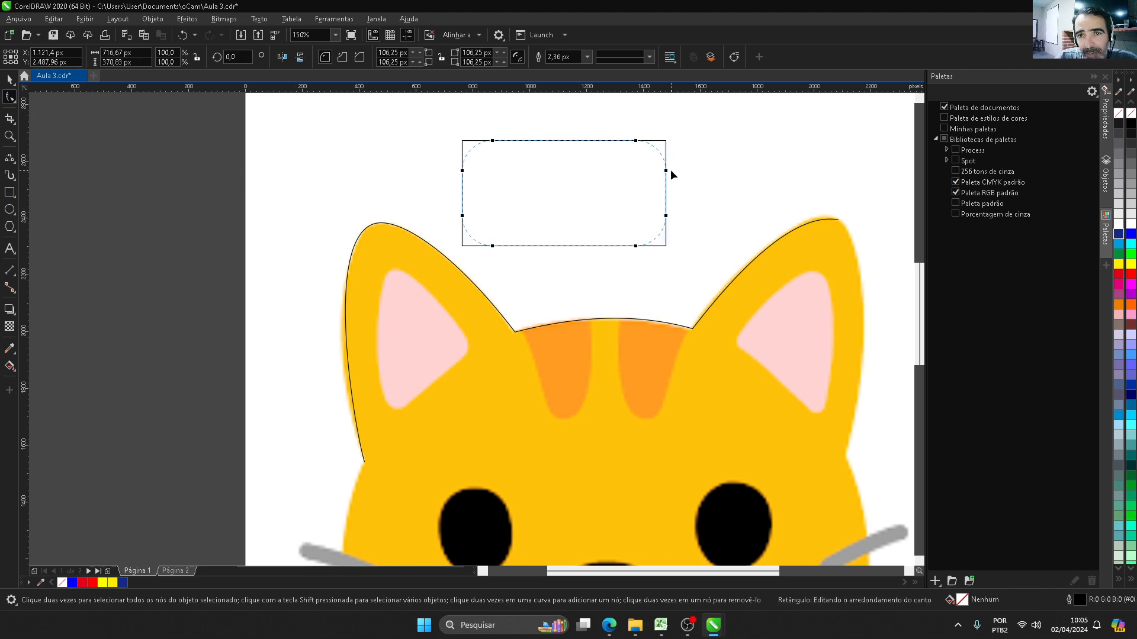
Step: Change the rectangle's corners to scalloped and reshape them to a radius of about 87.5 px
left_click(342, 59)
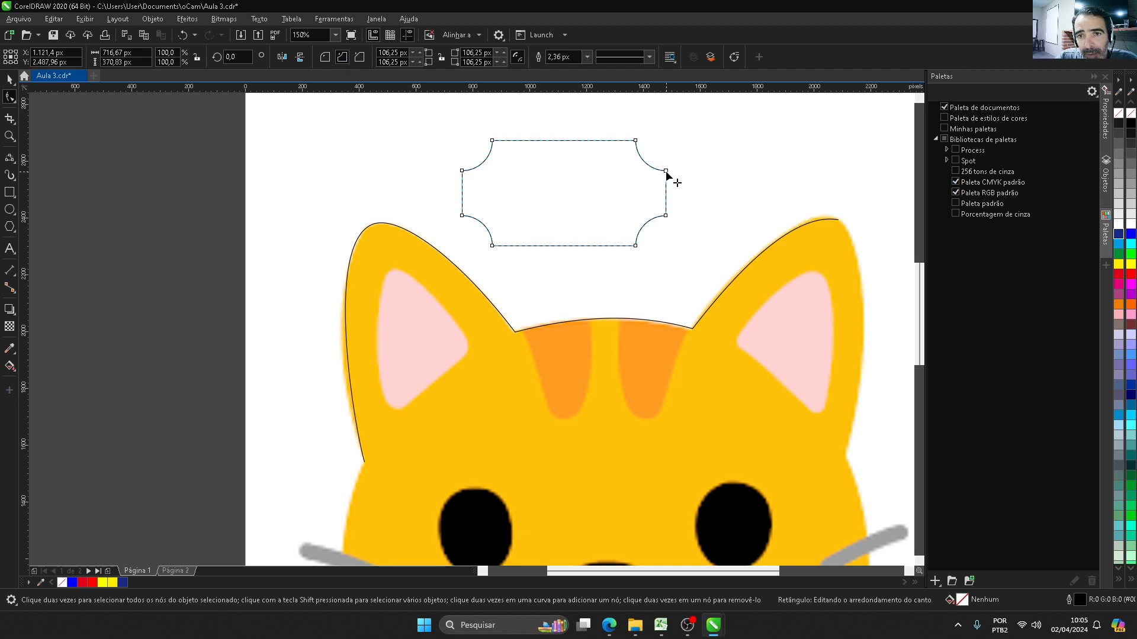
left_click_drag(666, 171, 654, 249)
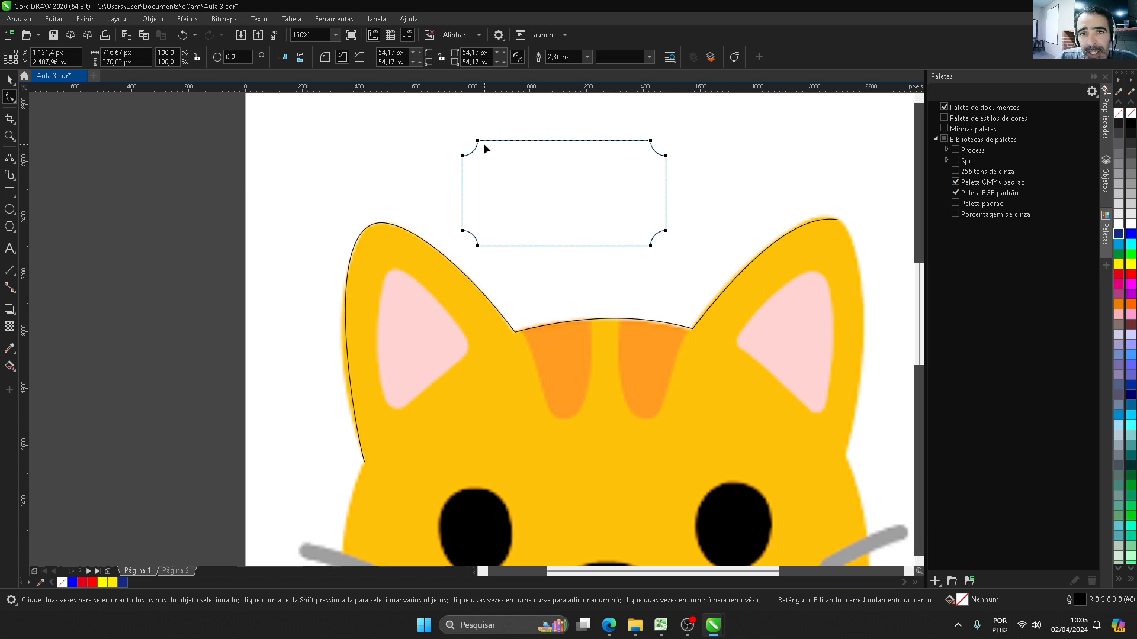
left_click_drag(479, 141, 486, 141)
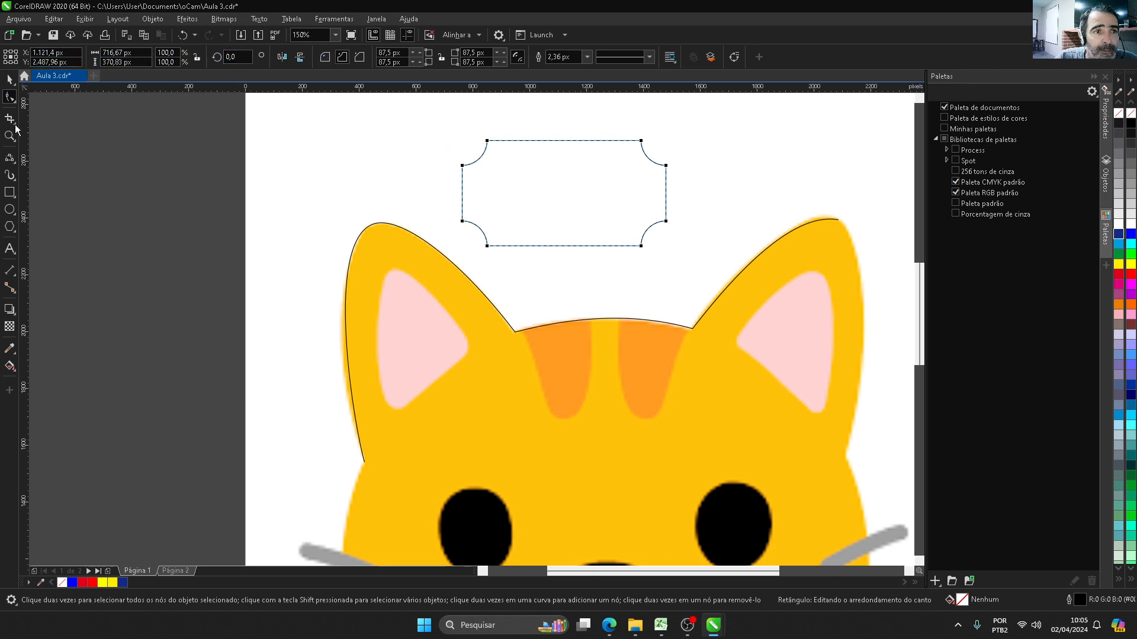
Step: Convert the scalloped rectangle to curves and deform its two left corners with their nodes' control handles
left_click(734, 57)
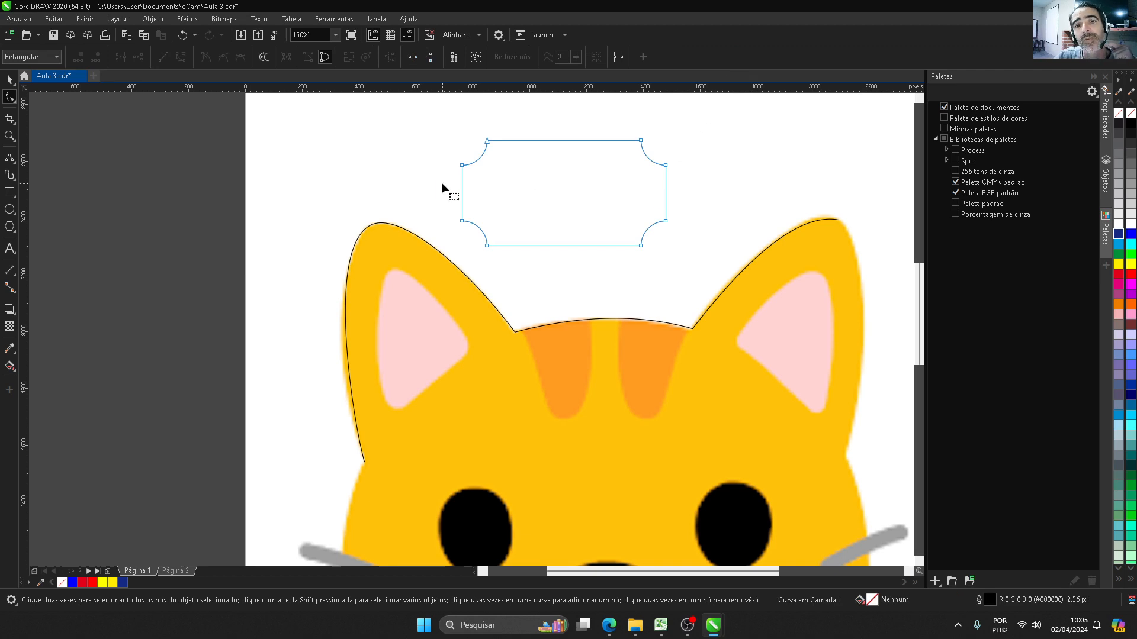
left_click_drag(461, 166, 422, 162)
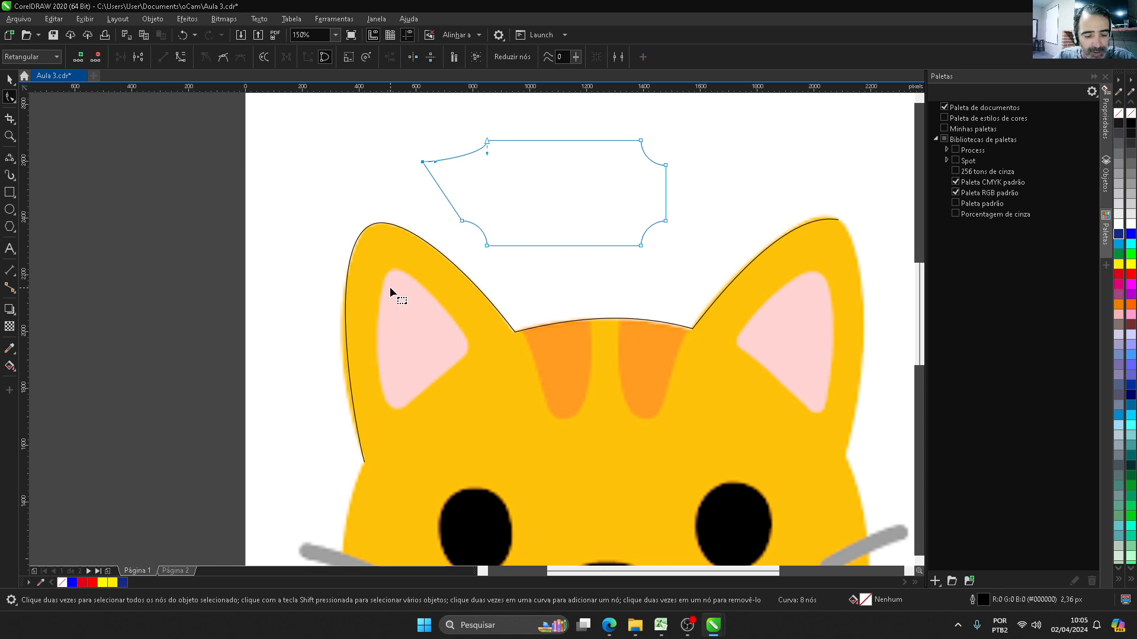
key("ctrl+z")
mouse_move(488, 154)
left_mouse_down()
mouse_move(490, 210)
mouse_move(489, 148)
left_mouse_up()
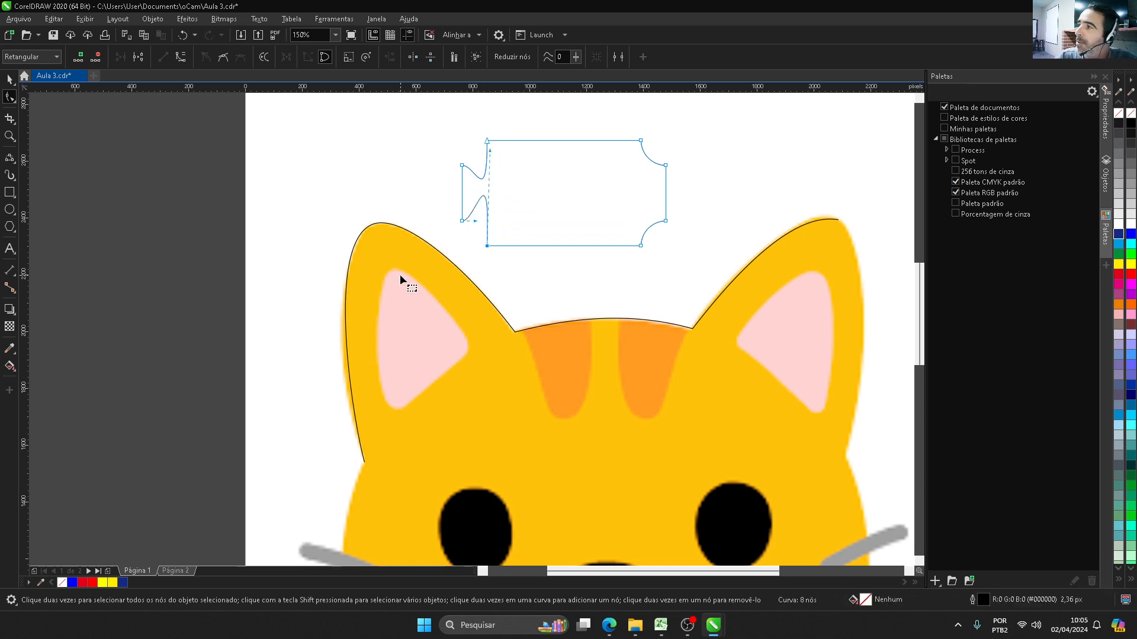
Step: Delete the deformed rectangle above the cat's head
left_click(10, 78)
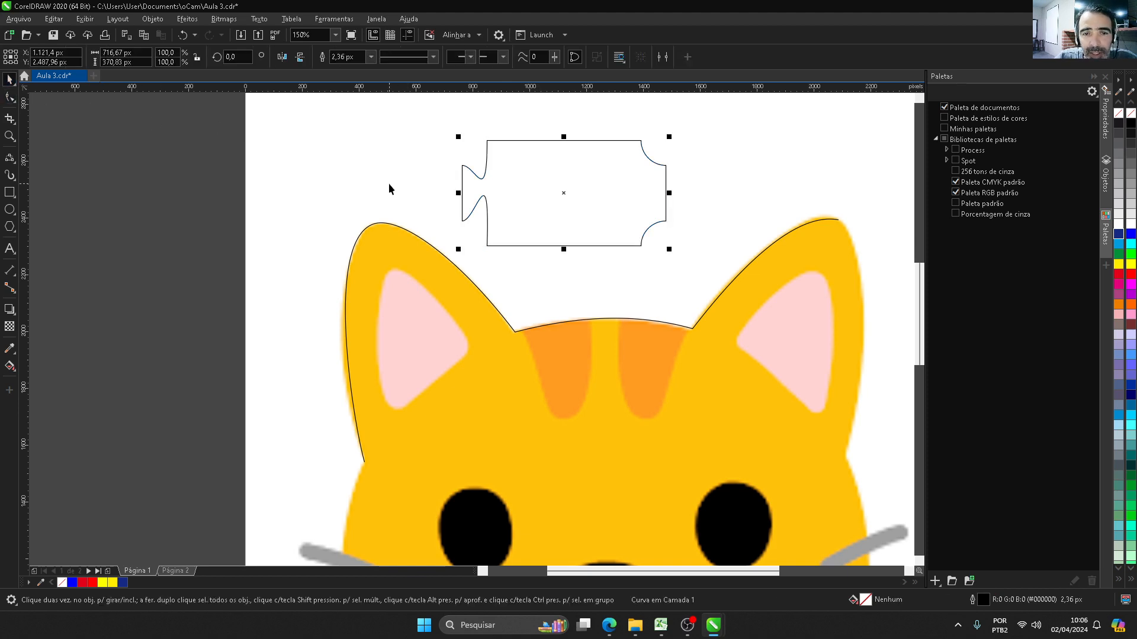
left_click(262, 252)
scroll(317, 232, "down", 5)
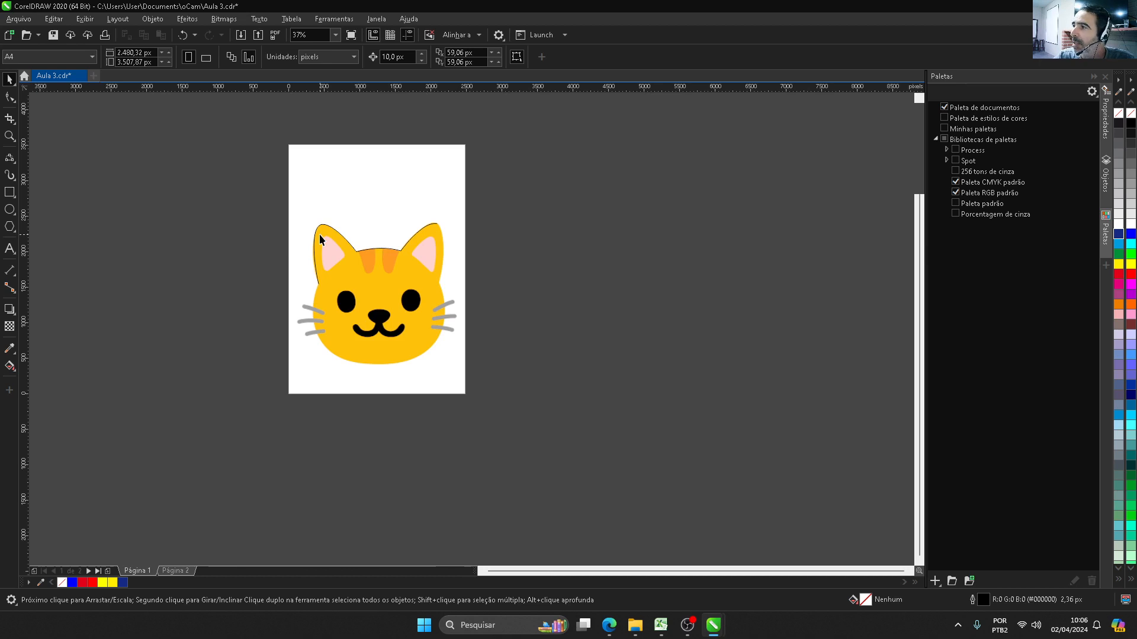